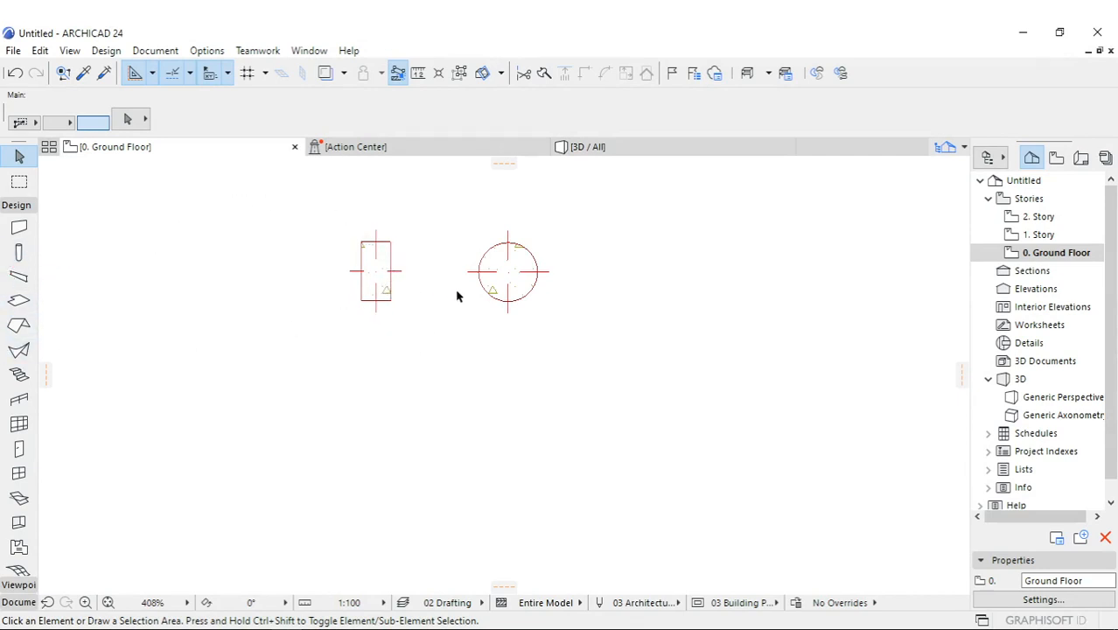
Open the default settings of the Column tool and make the column multi-segment with a rectangular cross-section.
left_click(19, 252)
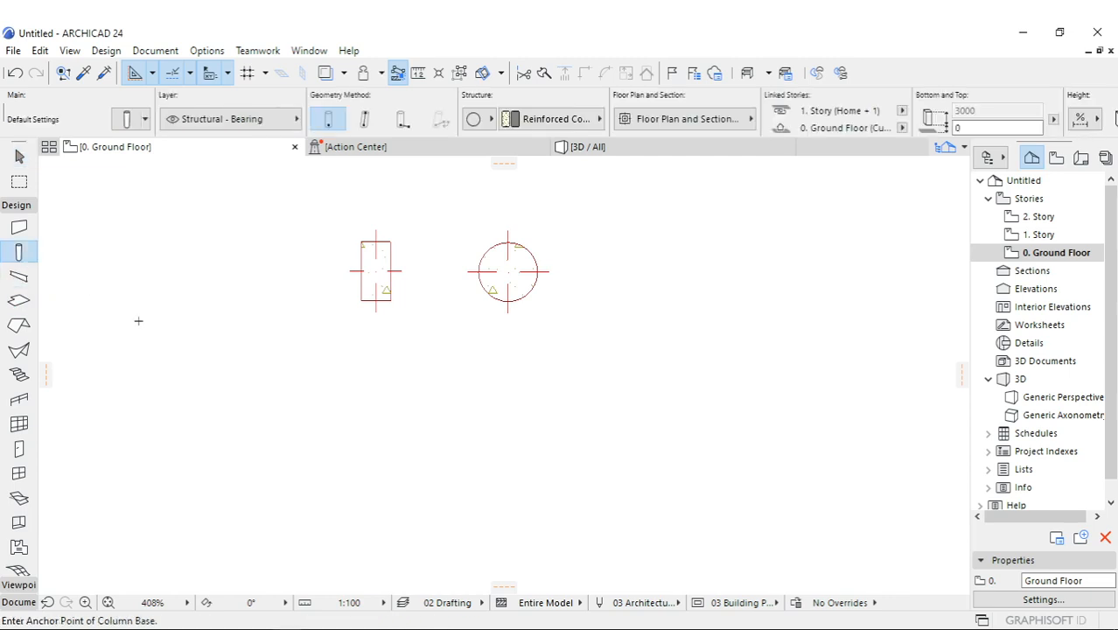
left_click(128, 119)
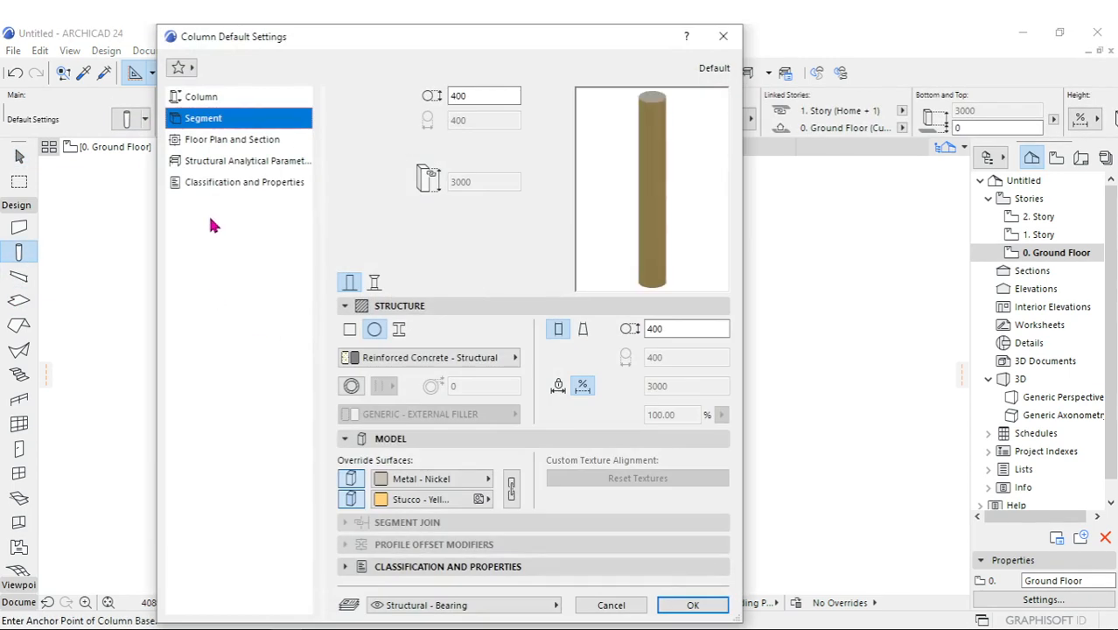
left_click(221, 102)
left_click(206, 122)
left_click(373, 282)
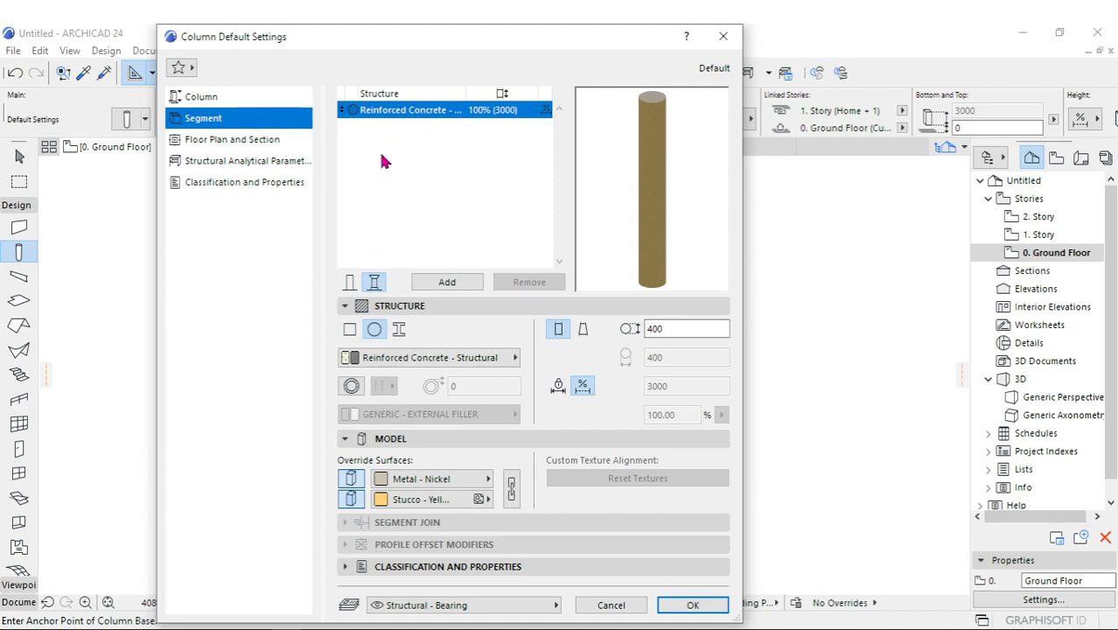
left_click(351, 330)
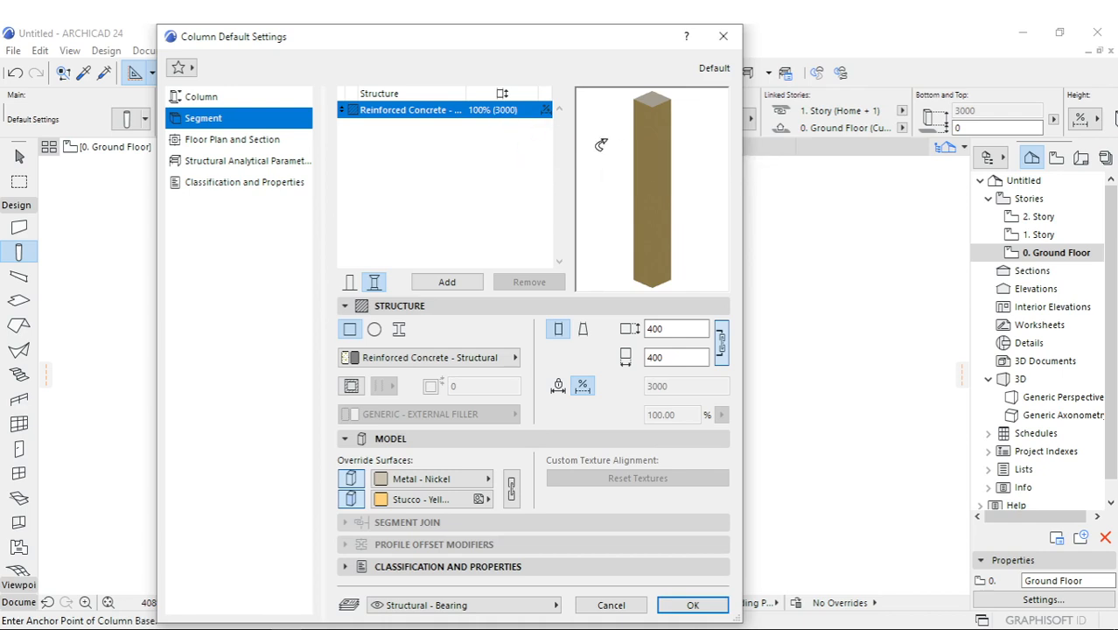
Add three more segments to the column, each one splitting the lowest segment.
left_click(464, 285)
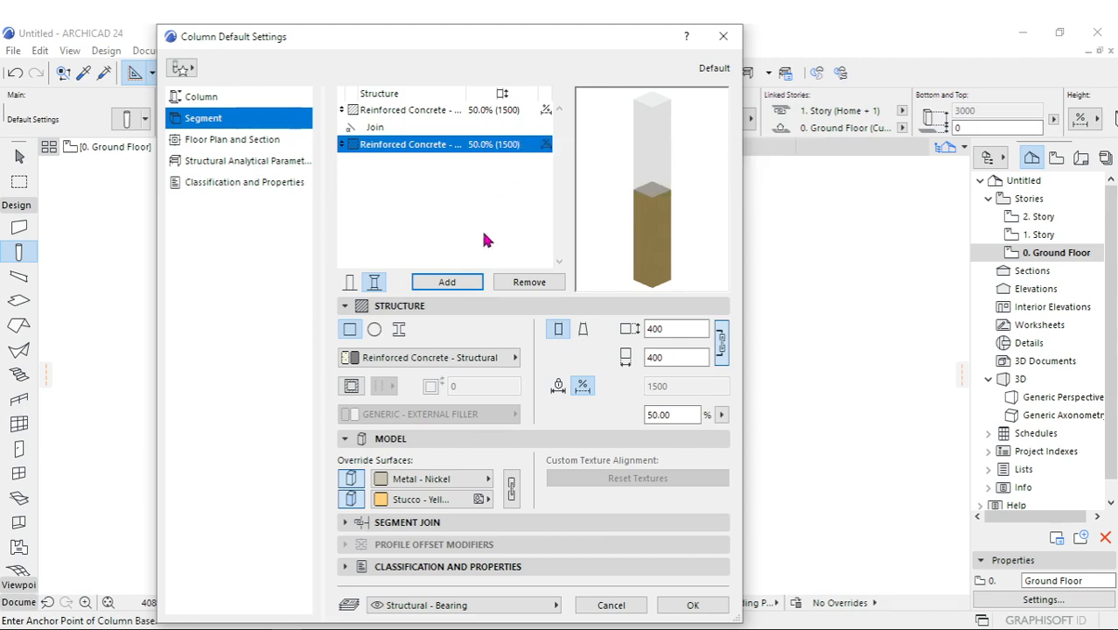
left_click(447, 282)
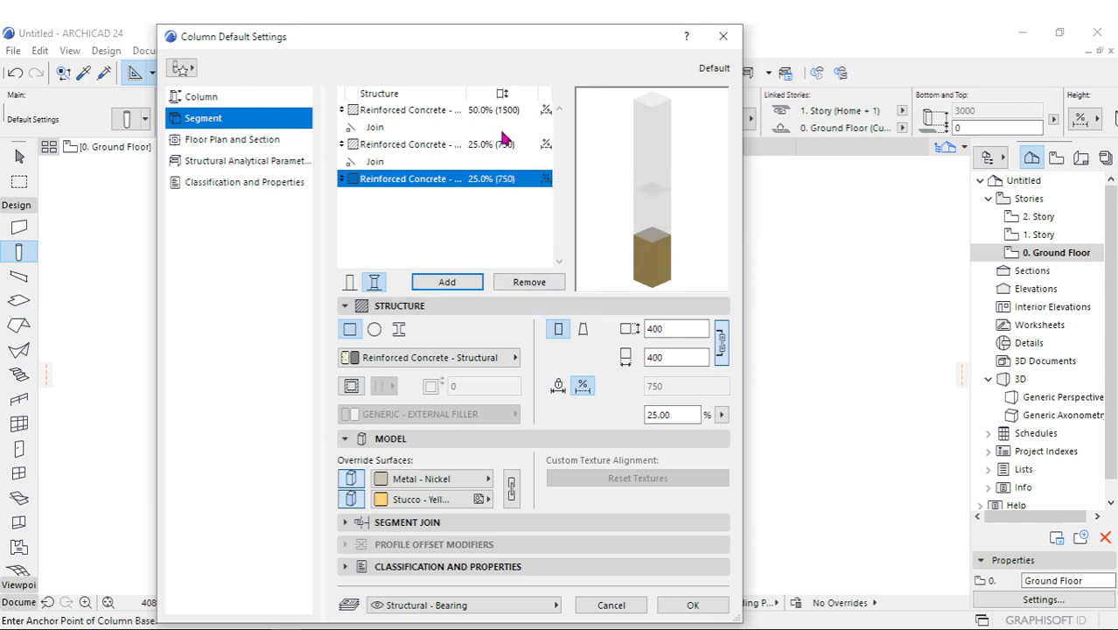
left_click(448, 283)
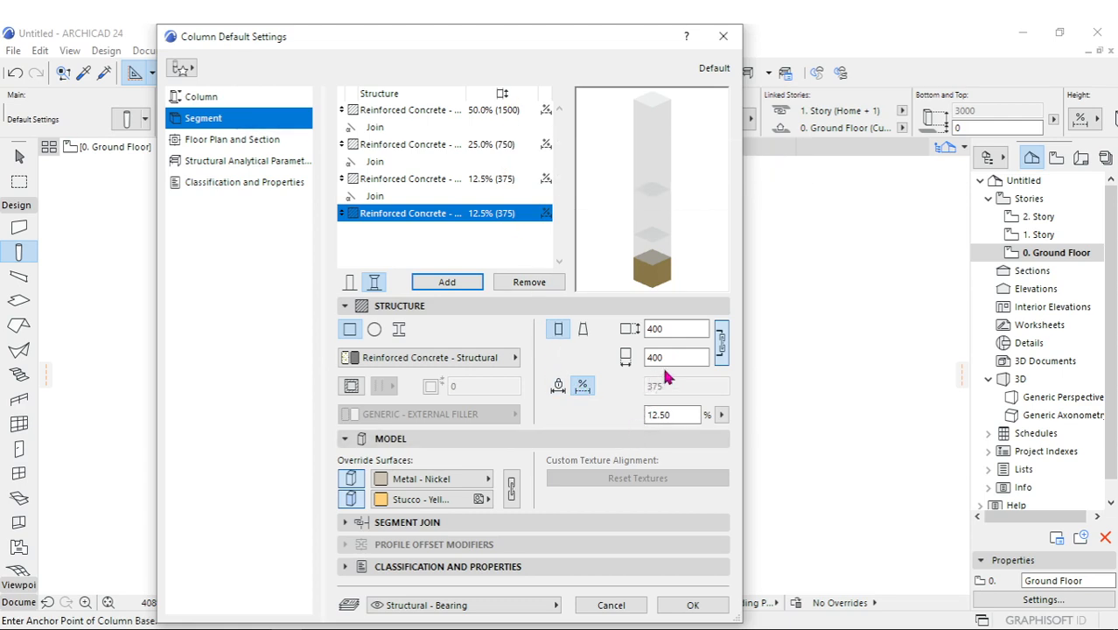
Examine the column segments one by one to compare their height shares and positions in the preview.
left_click(472, 118)
left_click(475, 144)
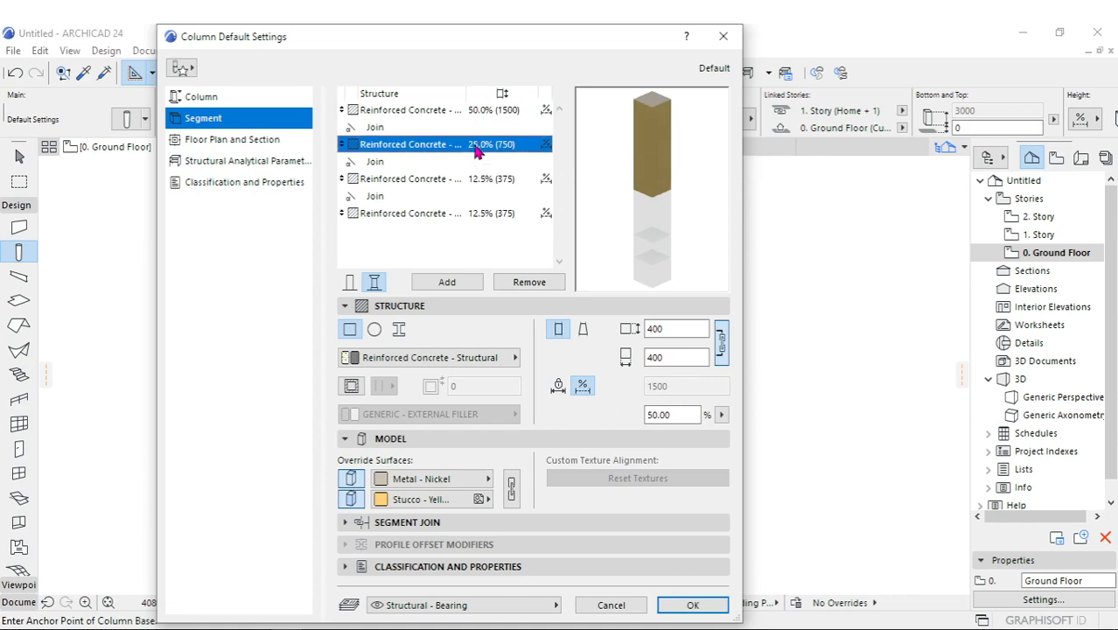
left_click(469, 180)
left_click(471, 214)
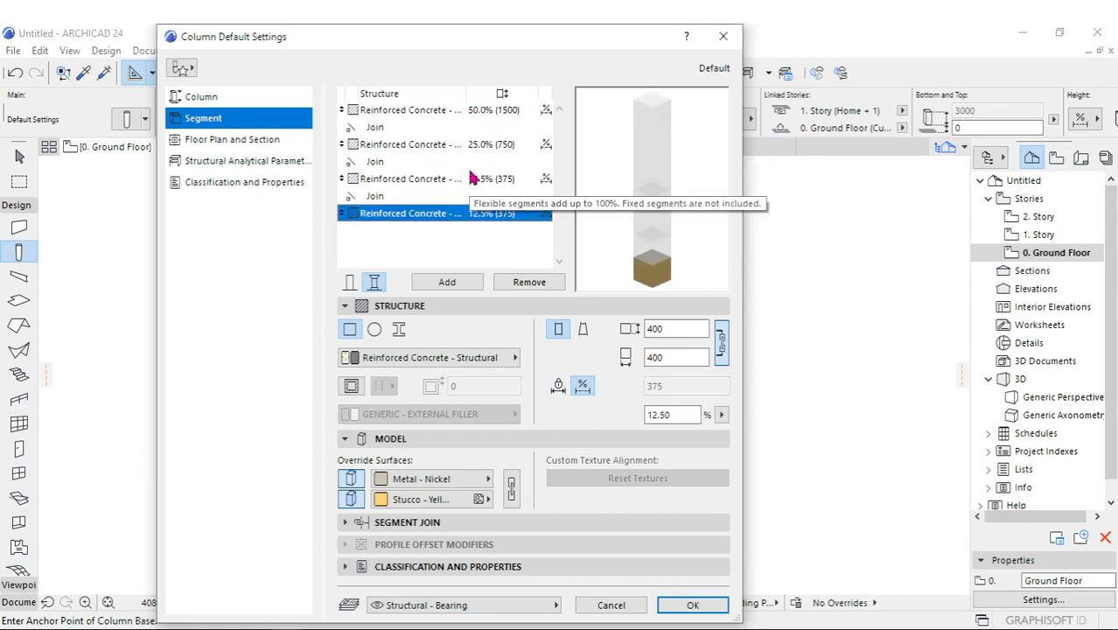
left_click(473, 180)
left_click(464, 213)
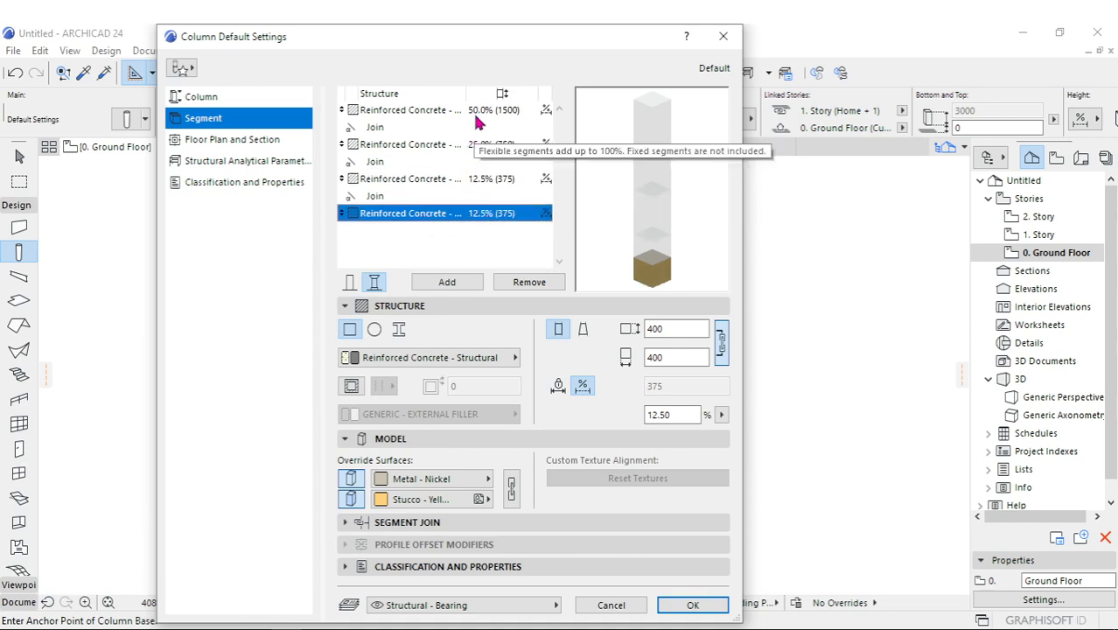
Split the uppermost column segment by adding another segment and inspect the two halves.
left_click(441, 111)
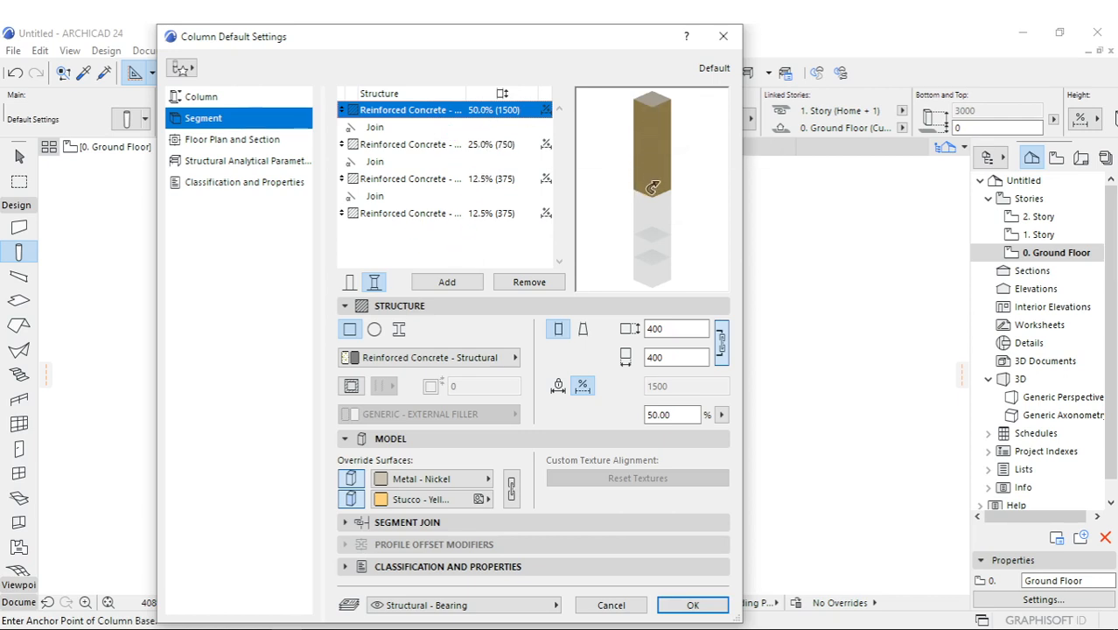
left_click(459, 282)
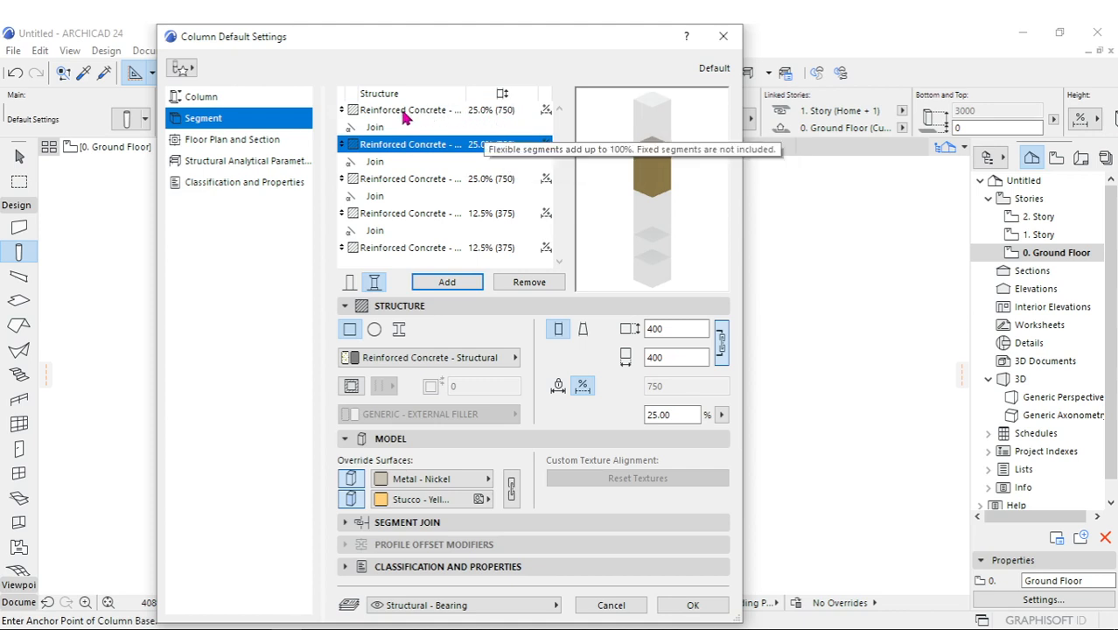
left_click(503, 111)
left_click(506, 145)
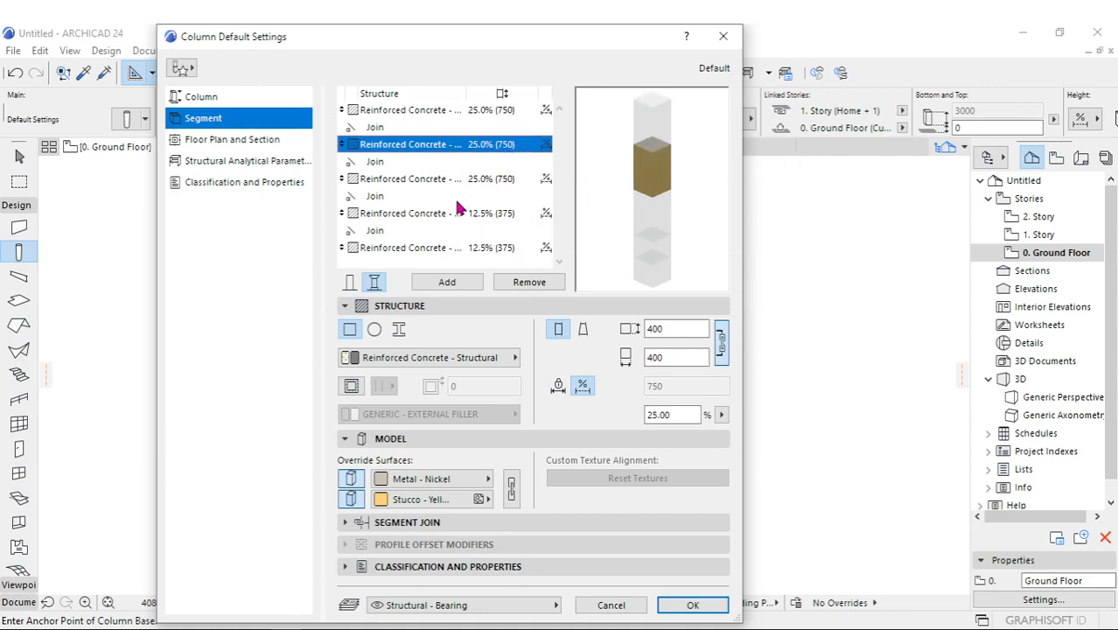
Remove the added segments until only one segment spans the whole column.
left_click(516, 285)
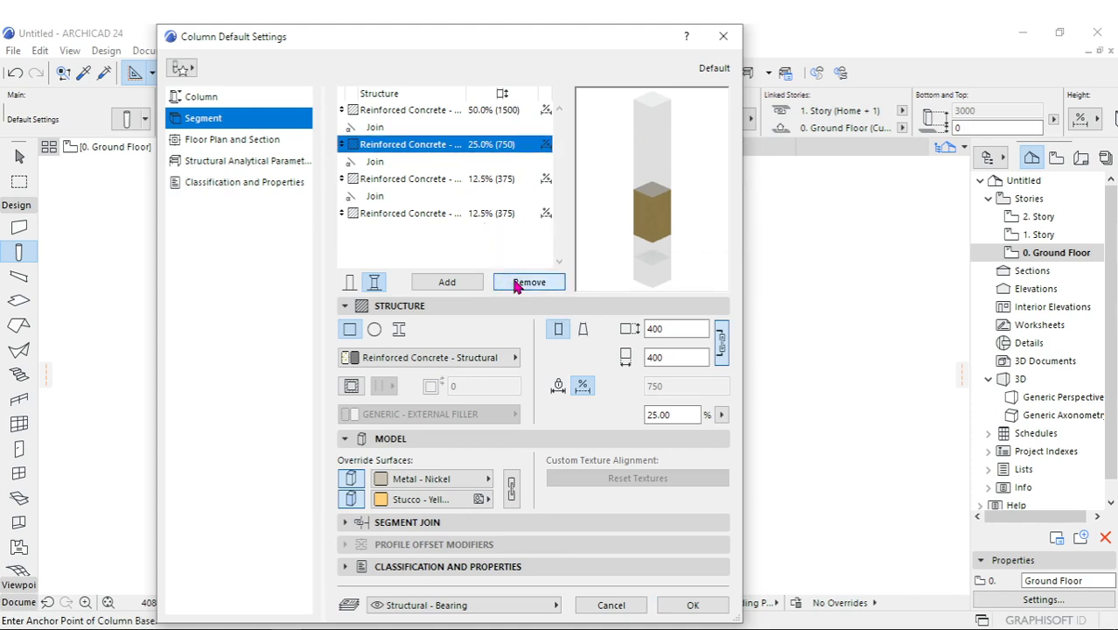
left_click(516, 284)
left_click(516, 285)
left_click(516, 284)
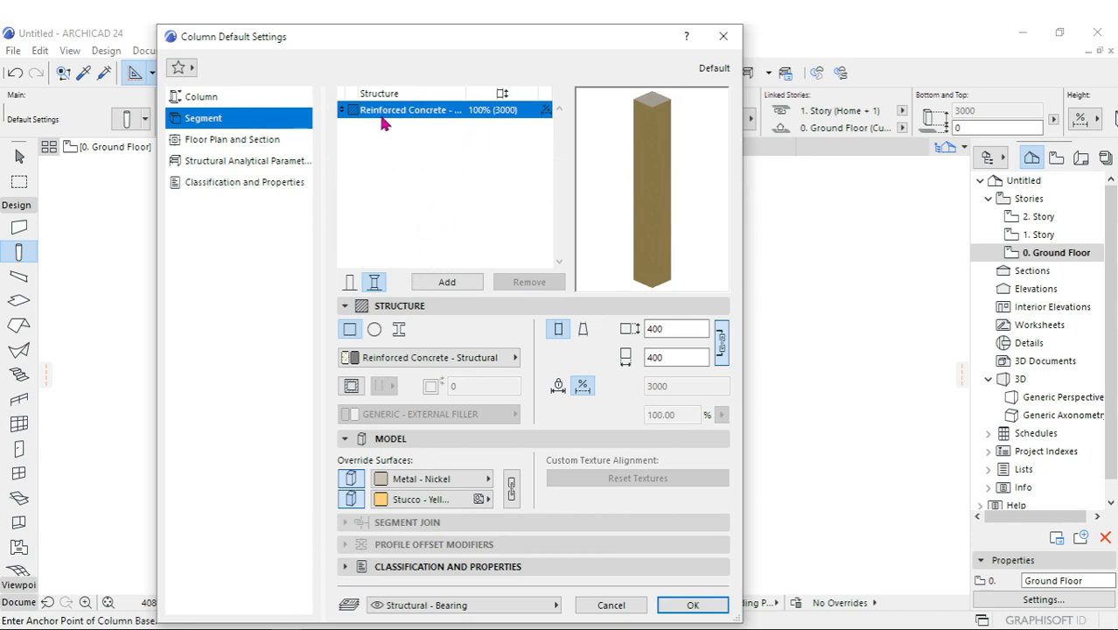
Compare the single-segment and multi-segment column options, returning to multi-segment.
left_click(350, 283)
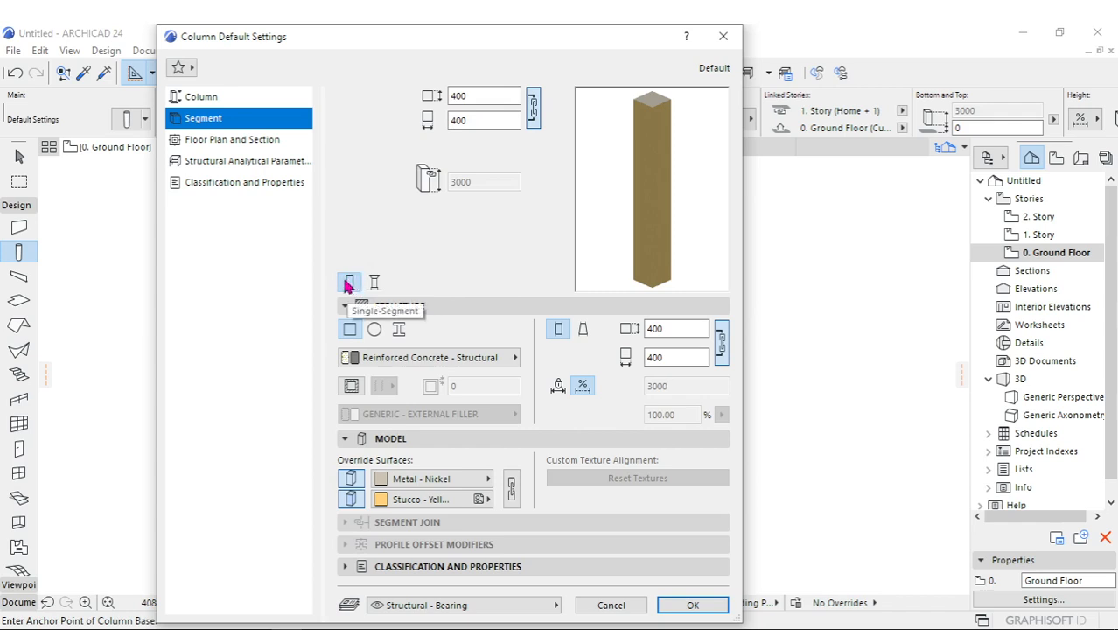
left_click(374, 282)
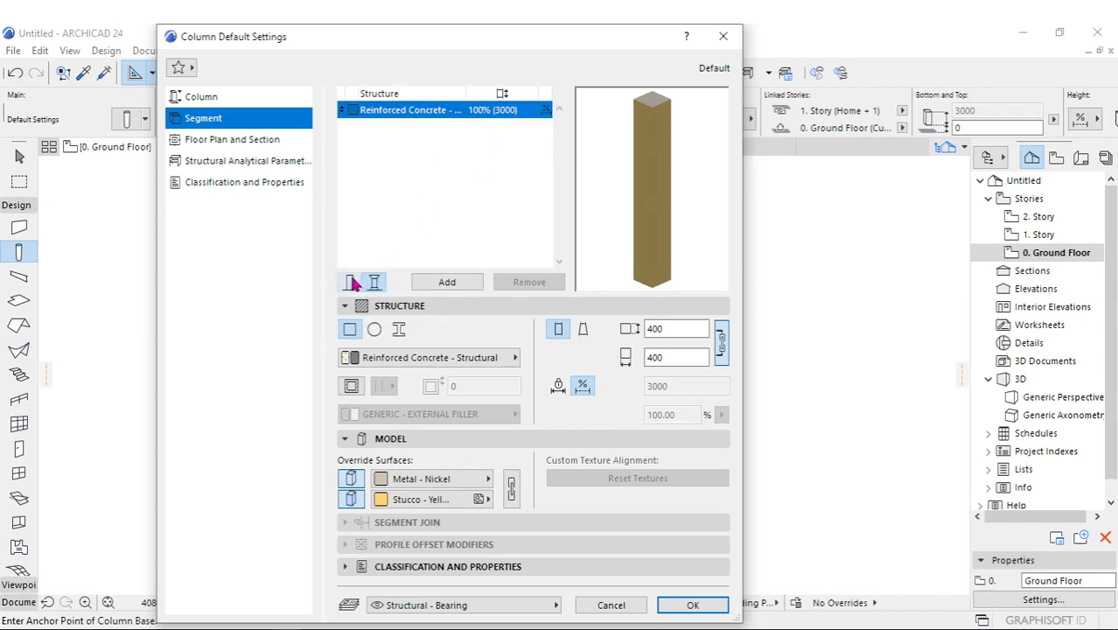
left_click(352, 282)
left_click(376, 282)
Add a second segment to the column and set the lower segment's flexible height to 25%.
left_click(446, 282)
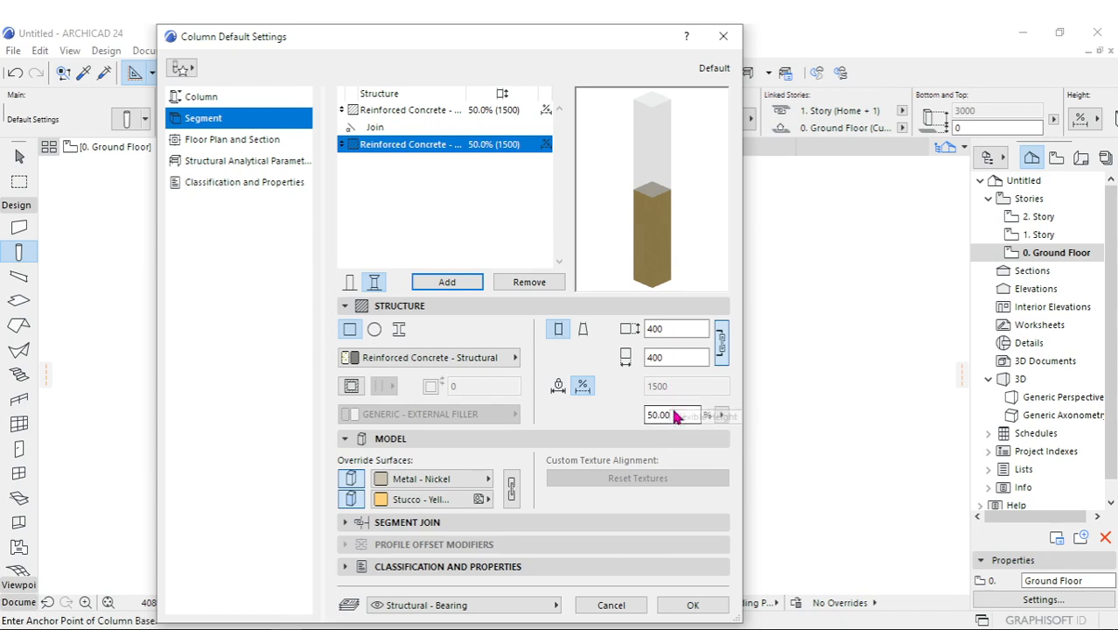
left_click(672, 414)
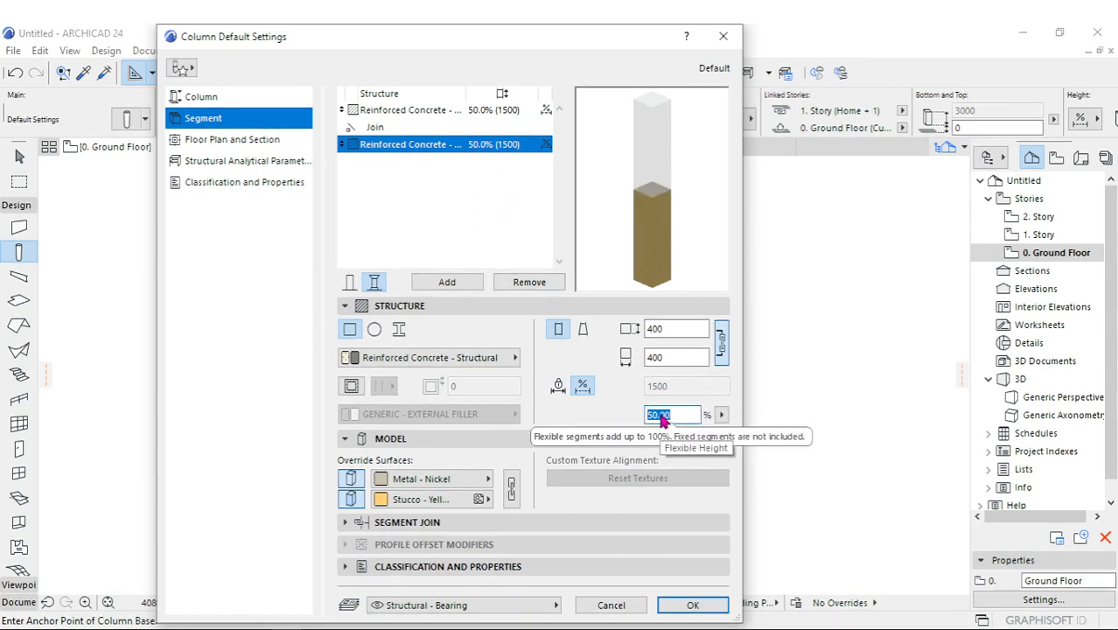
type("25")
left_click(511, 202)
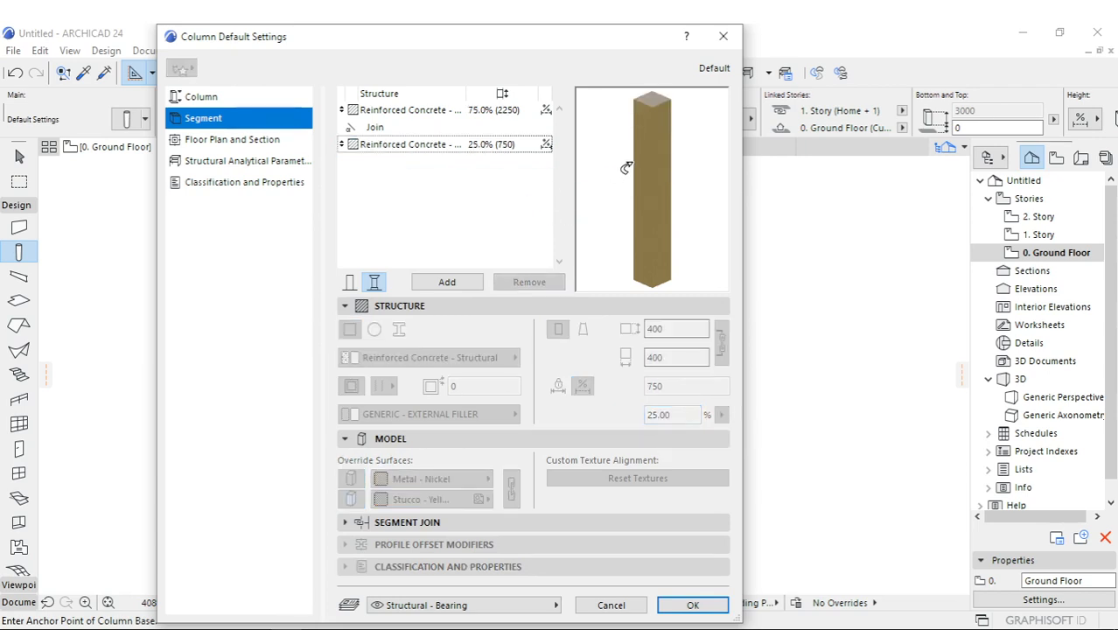
left_click(512, 145)
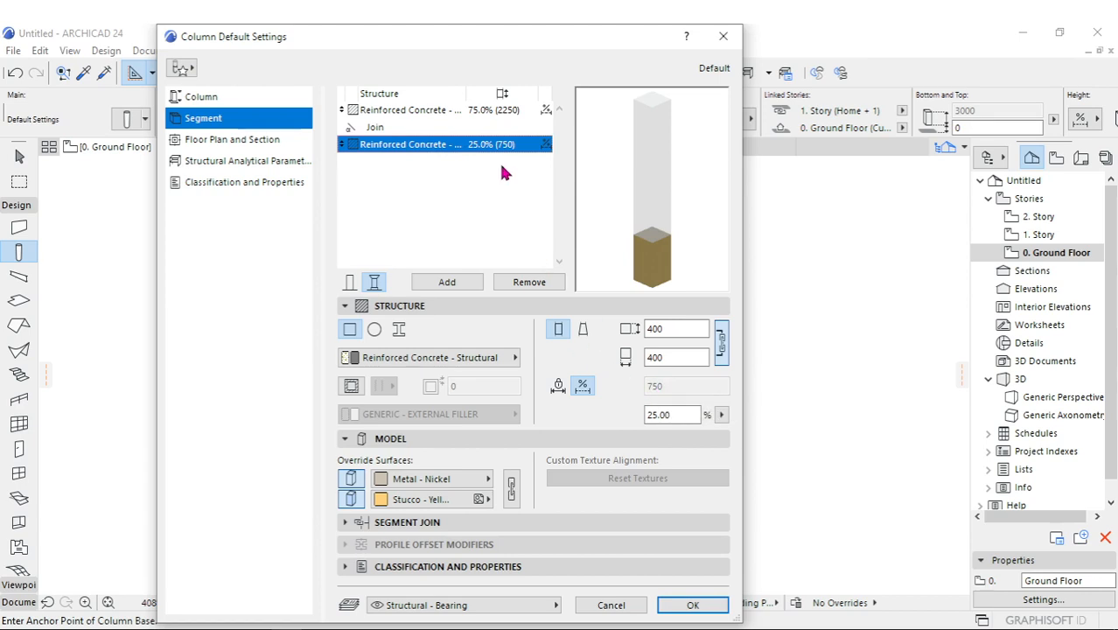
Try a fixed height for the lower segment, inspect its height value, and return it to flexible height.
left_click(559, 388)
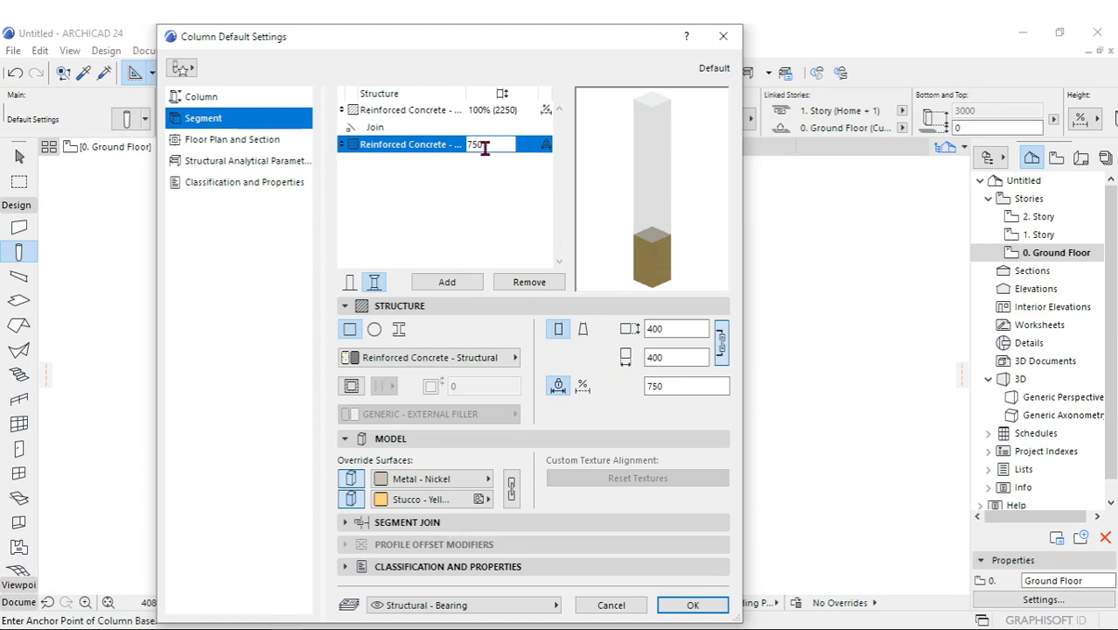
double_click(485, 147)
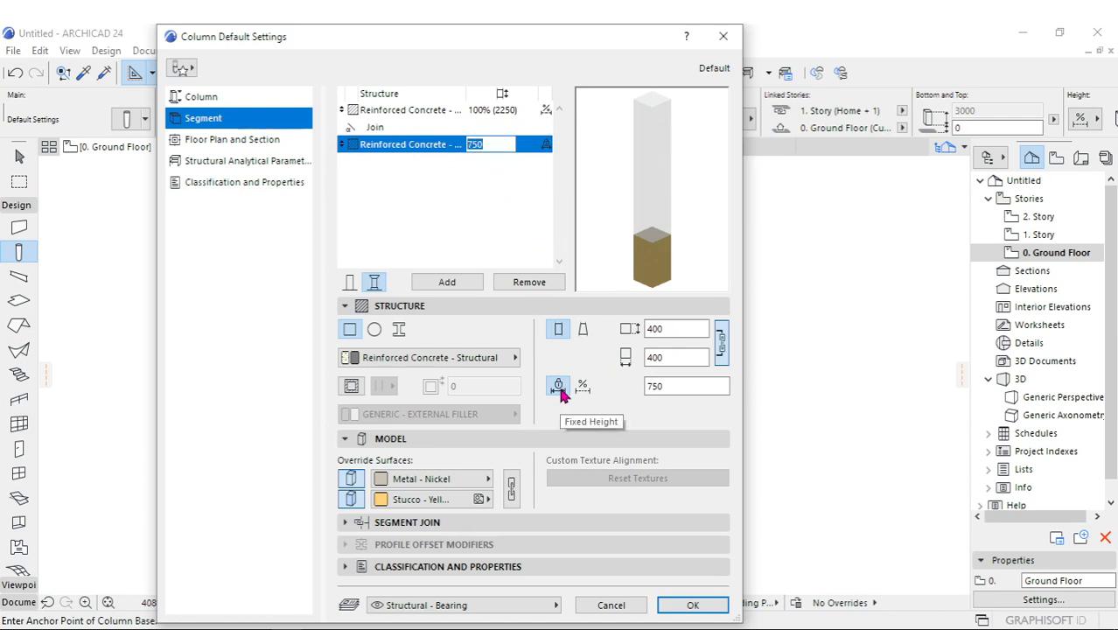
left_click(674, 387)
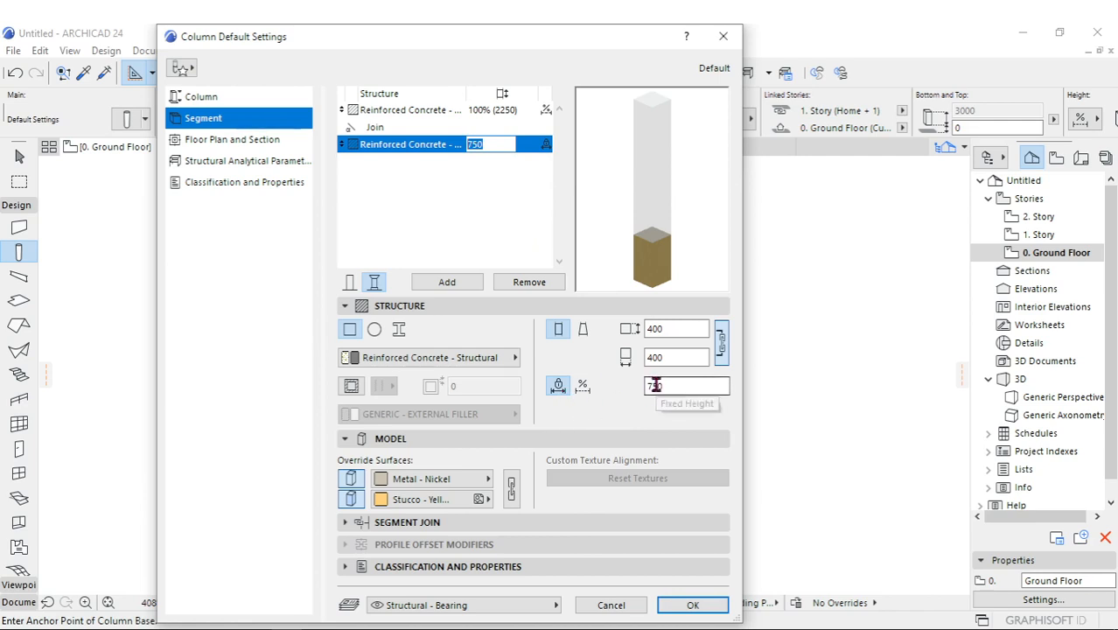
left_click_drag(677, 388, 628, 390)
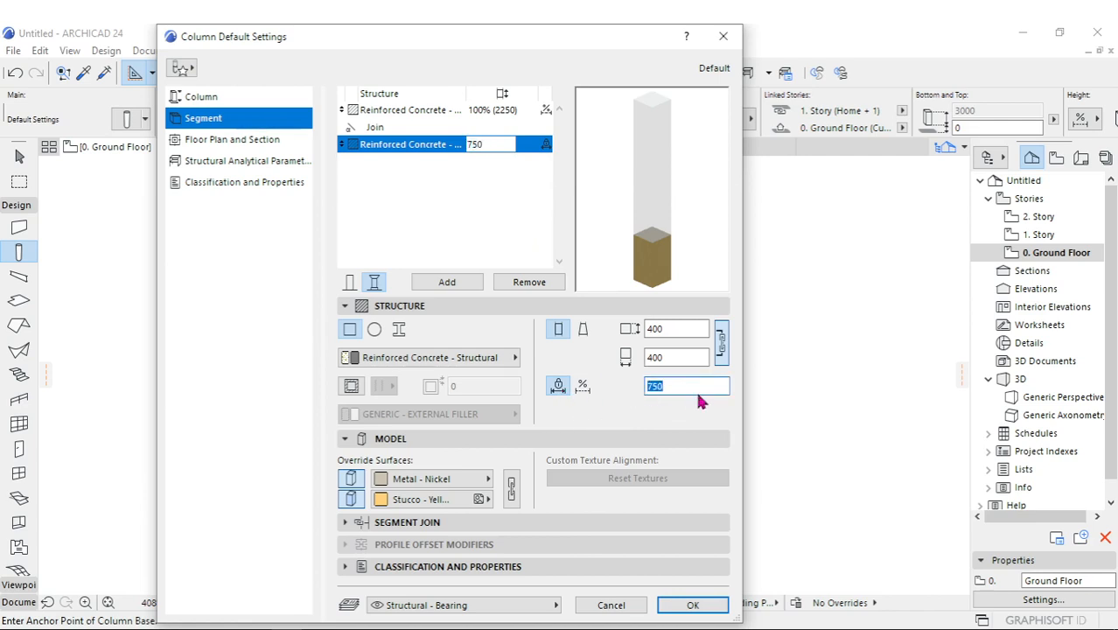
left_click(583, 386)
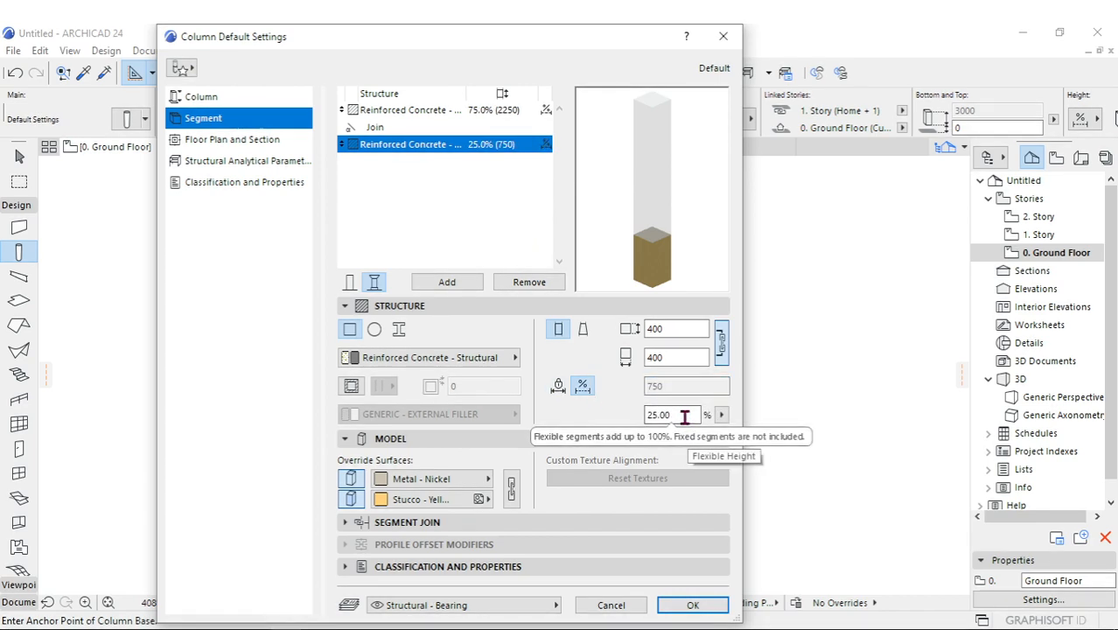
Switch the lower segment repeatedly between fixed and flexible height to compare millimetre and percentage entry, ending on flexible.
left_click(558, 385)
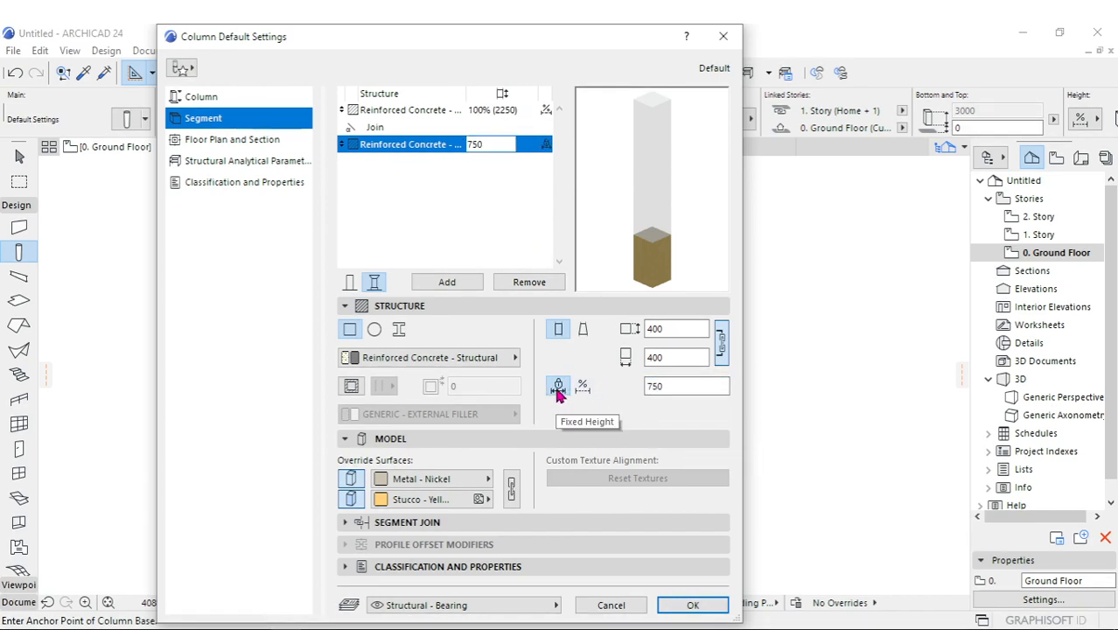
left_click(657, 387)
double_click(648, 386)
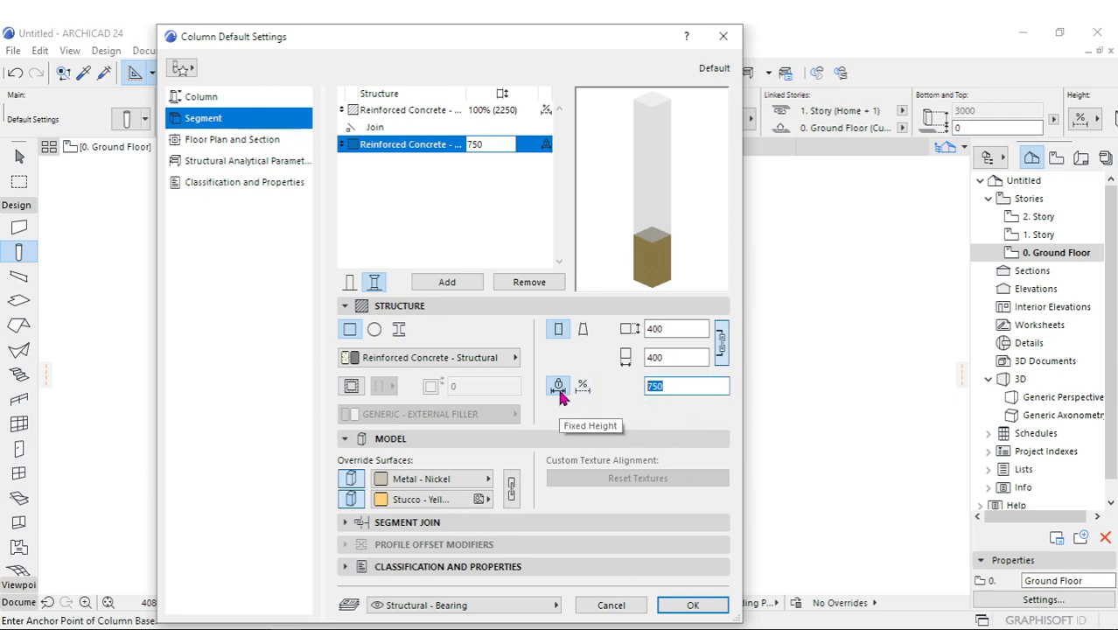
left_click(583, 387)
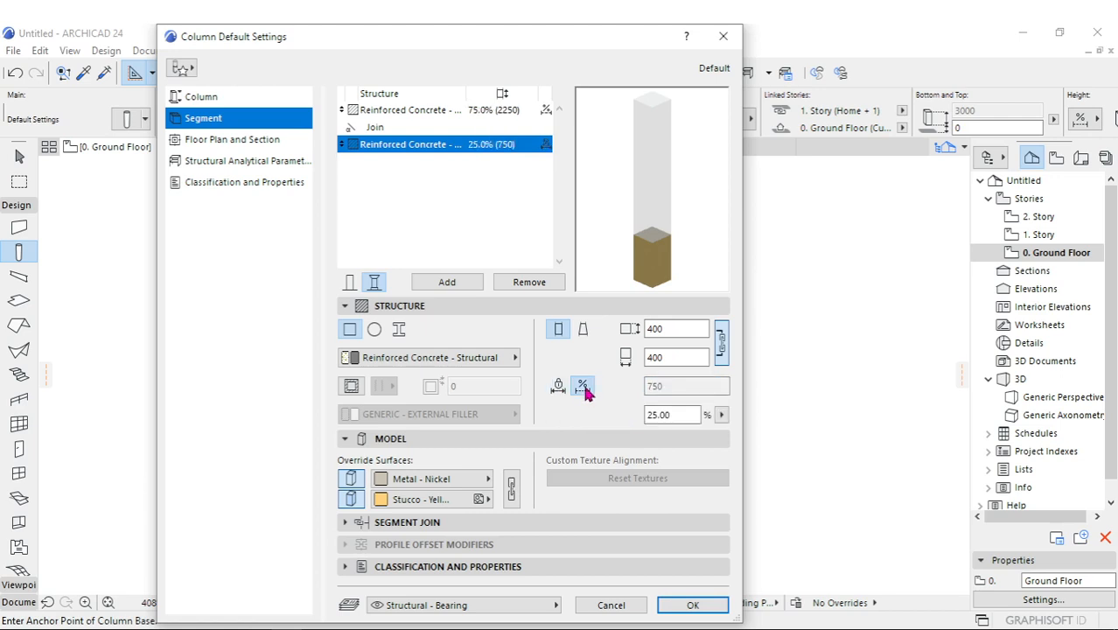
left_click(558, 387)
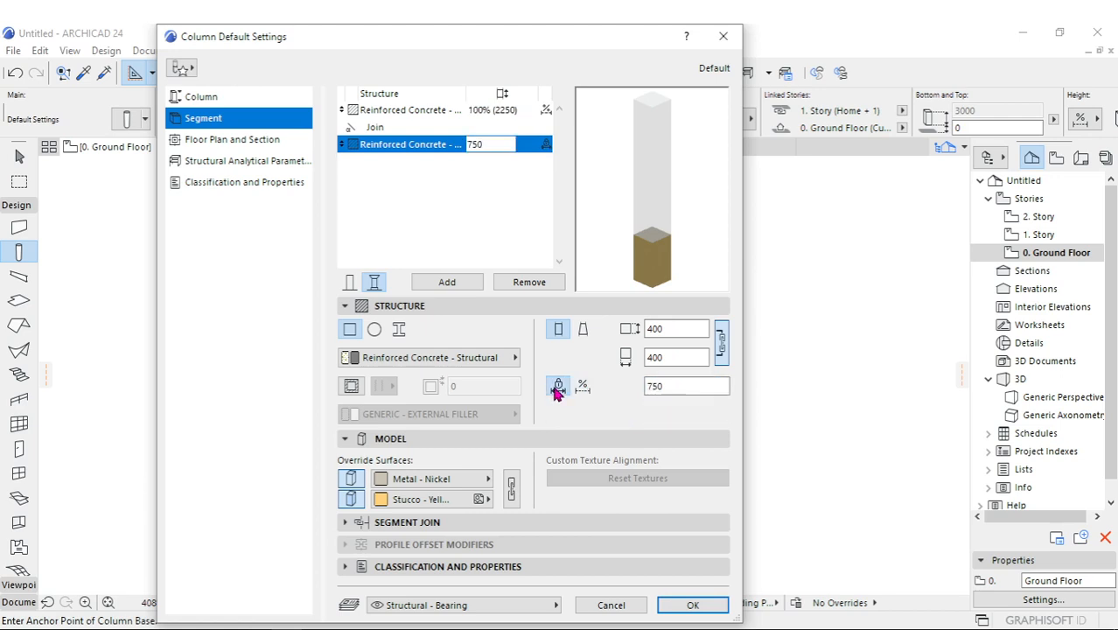
left_click(582, 388)
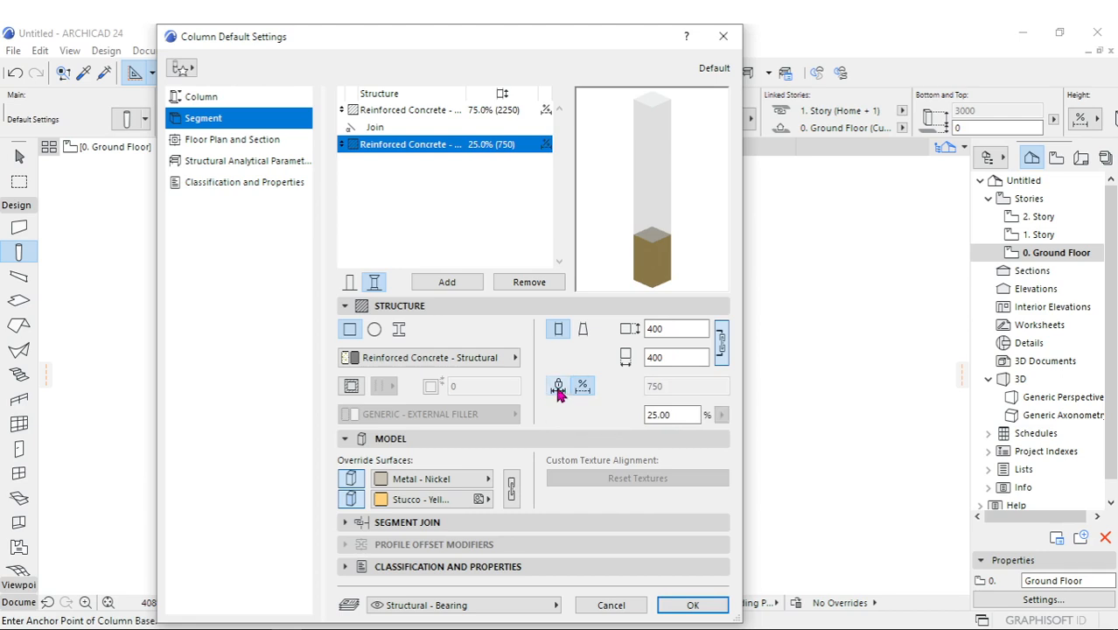
left_click(579, 387)
left_click(582, 388)
double_click(686, 414)
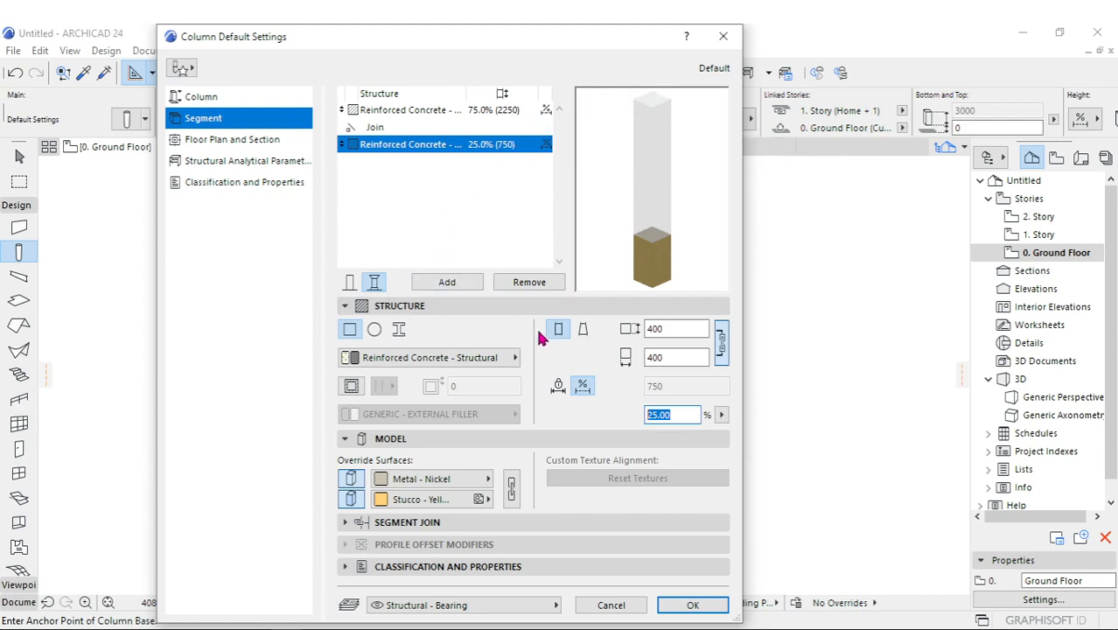
Check the overall column height in the column's general settings and give the lower segment a fixed height.
left_click(247, 97)
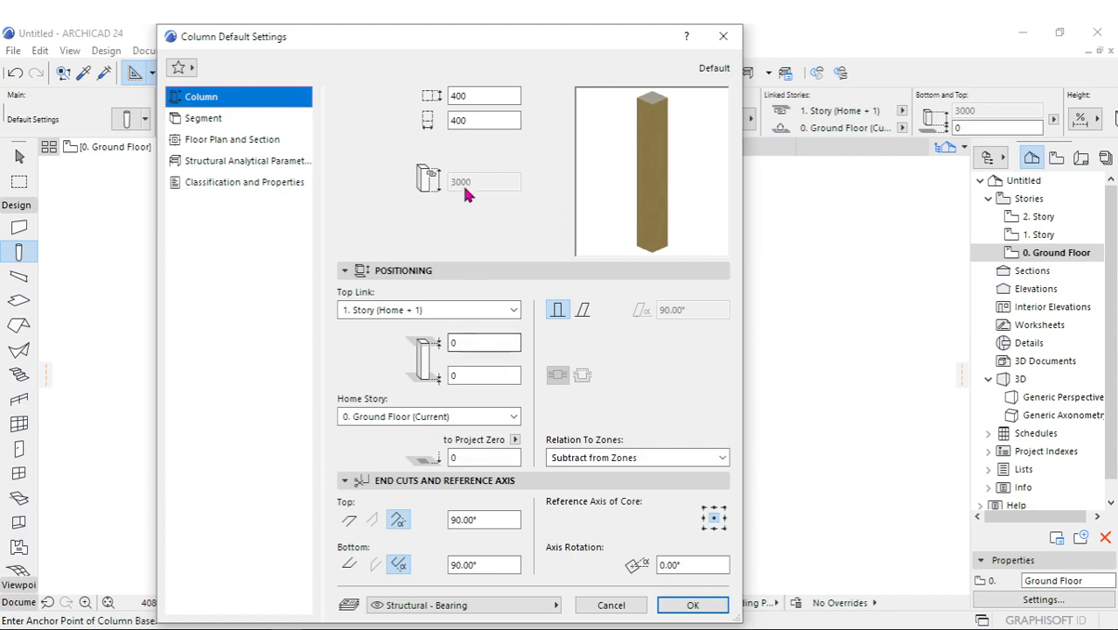
left_click(261, 123)
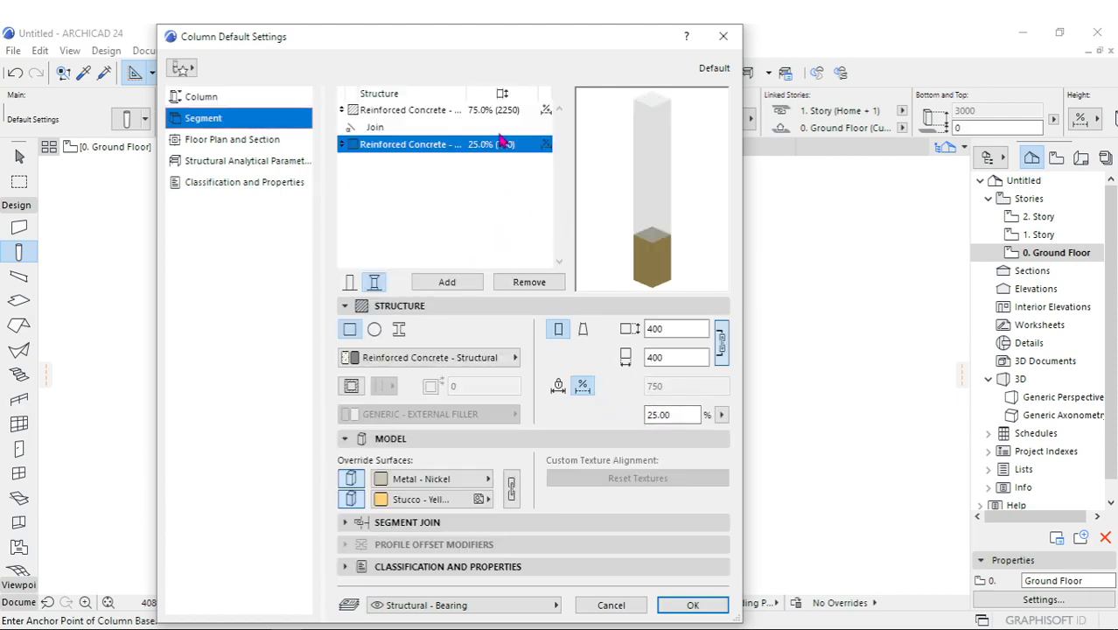
left_click(558, 388)
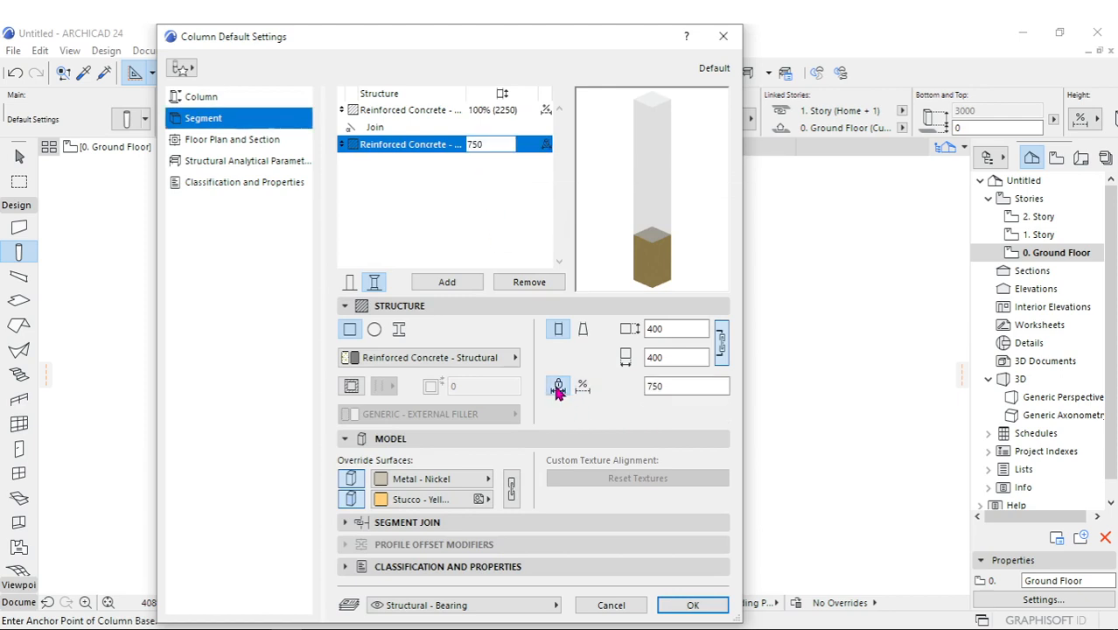
Check the overall column height in the general settings against the lower segment's fixed height.
left_click(671, 391)
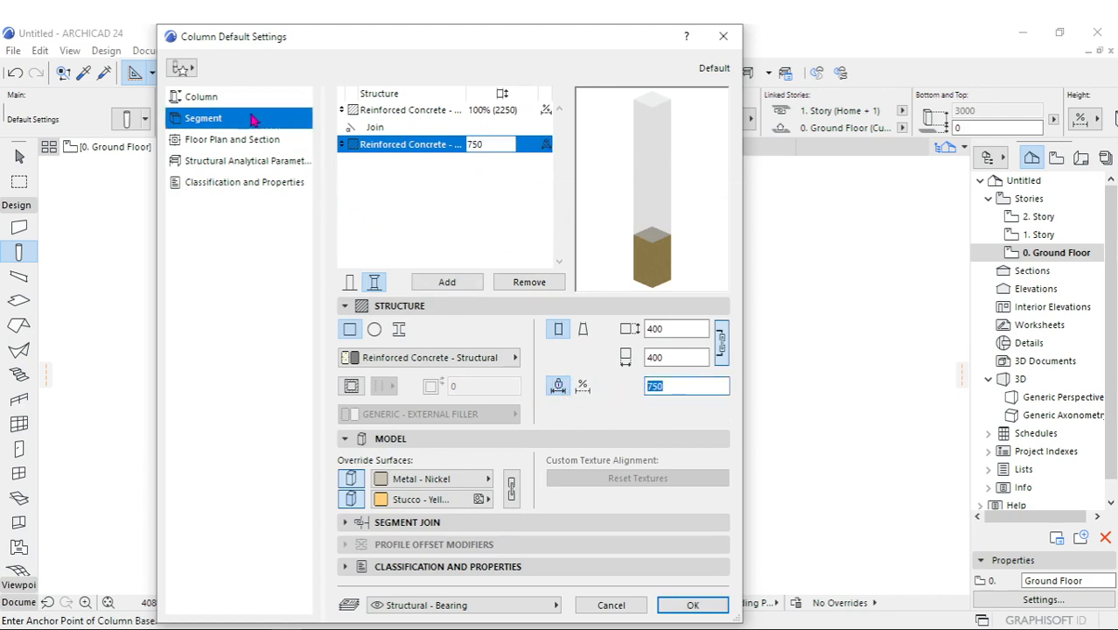
left_click(251, 100)
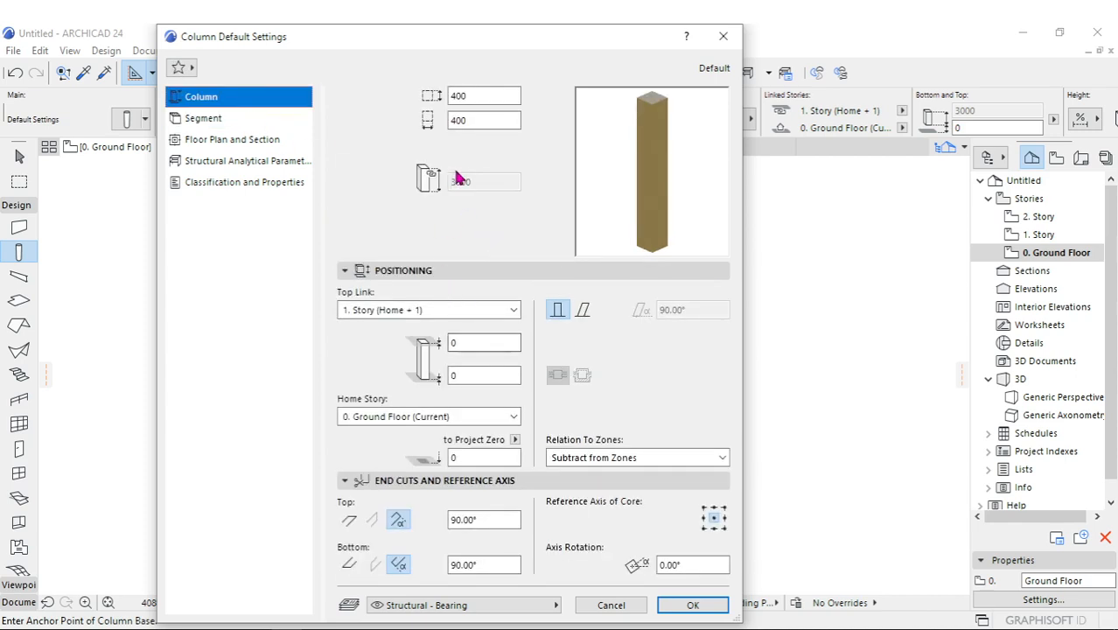
left_click(218, 117)
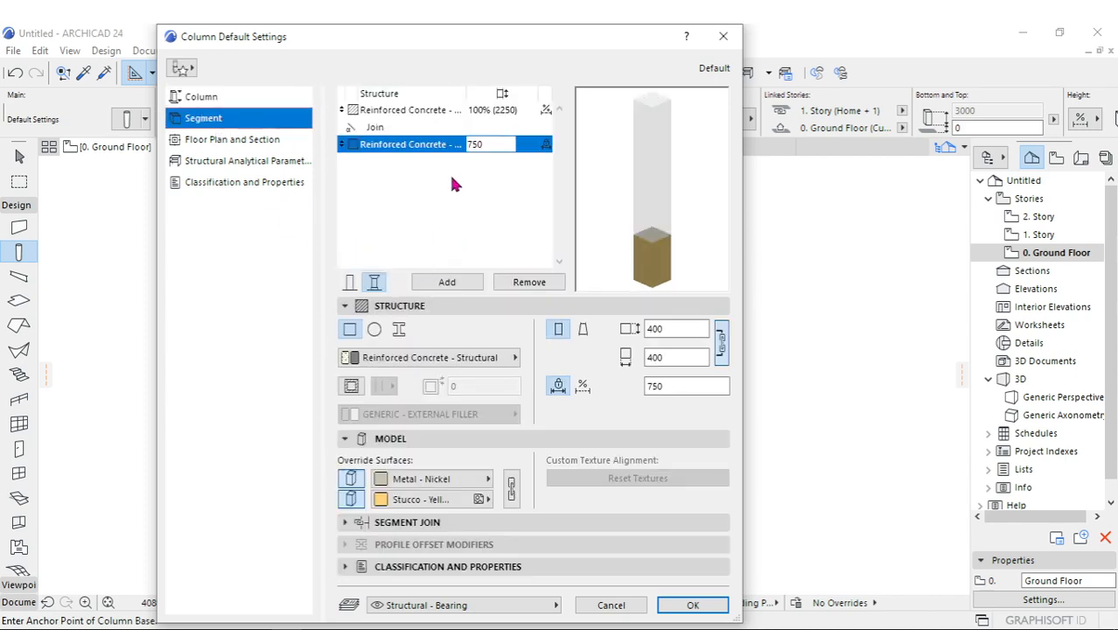
left_click_drag(483, 146, 434, 155)
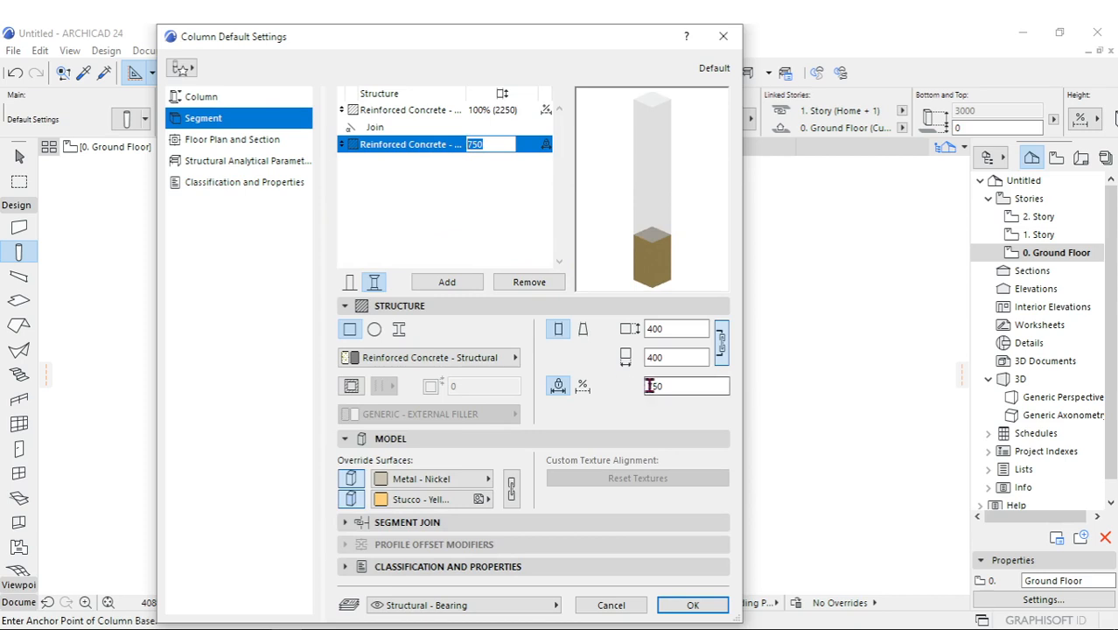
key("Tab")
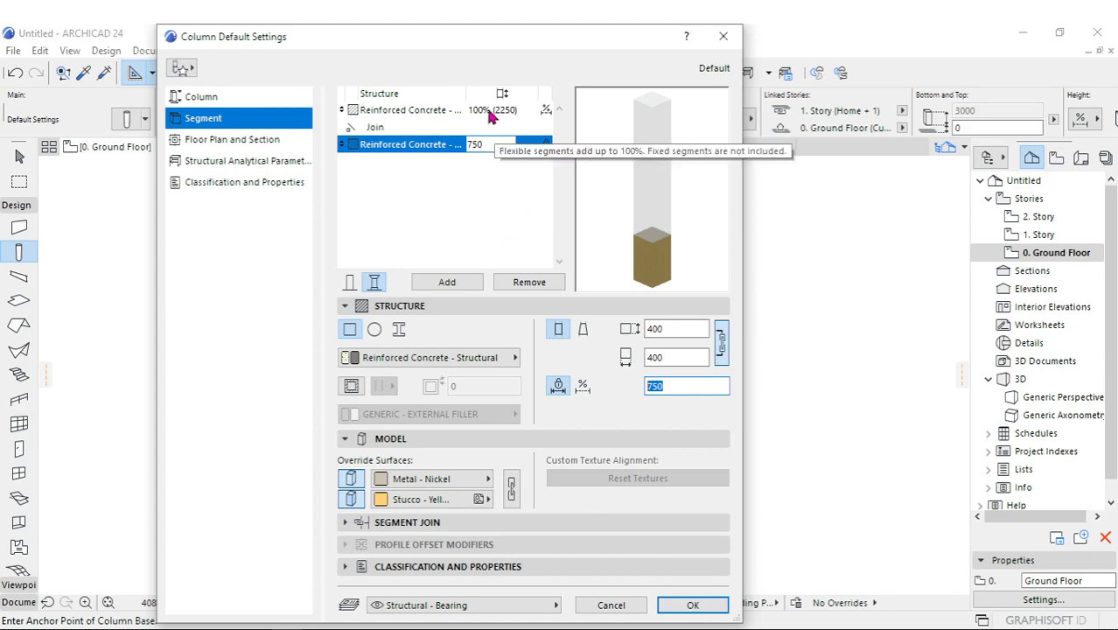
Give the upper segment a fixed height of 1800.
left_click(472, 111)
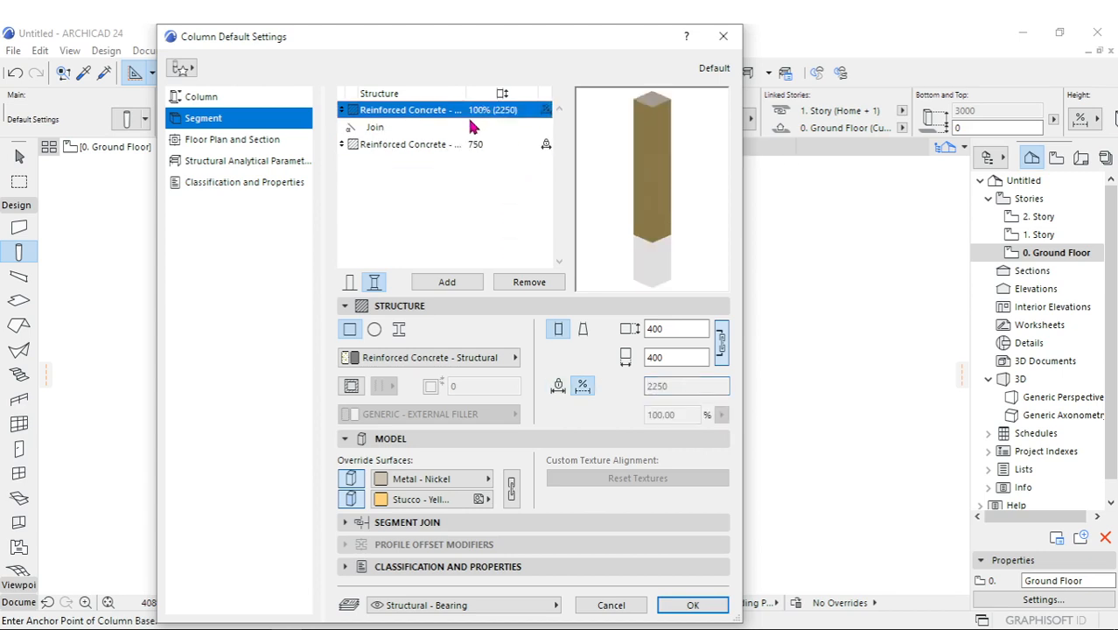
left_click(560, 386)
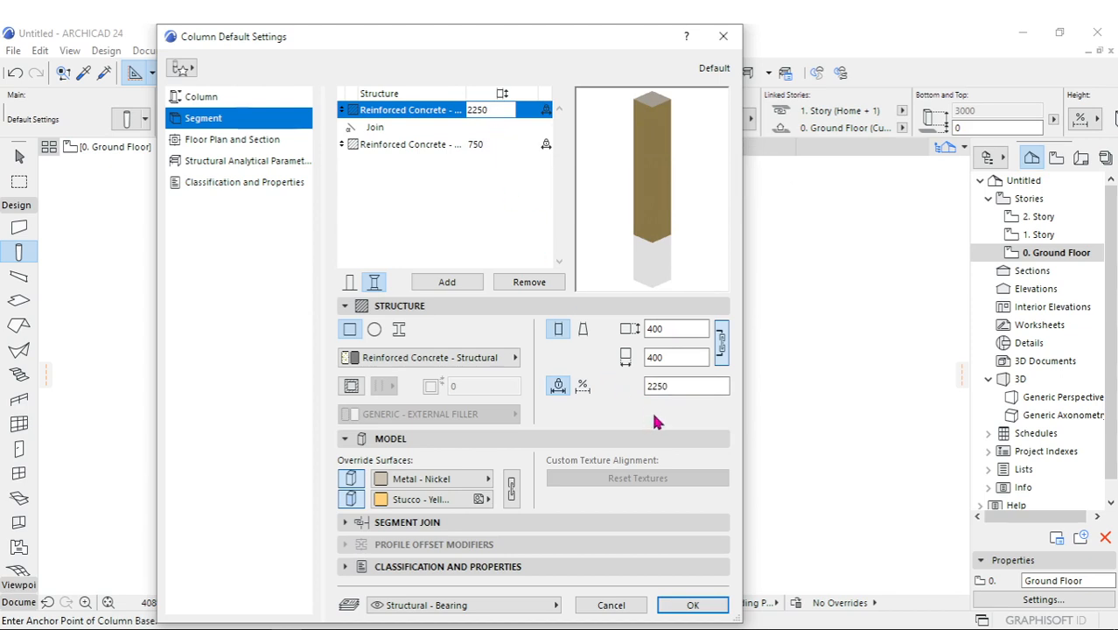
left_click(472, 147)
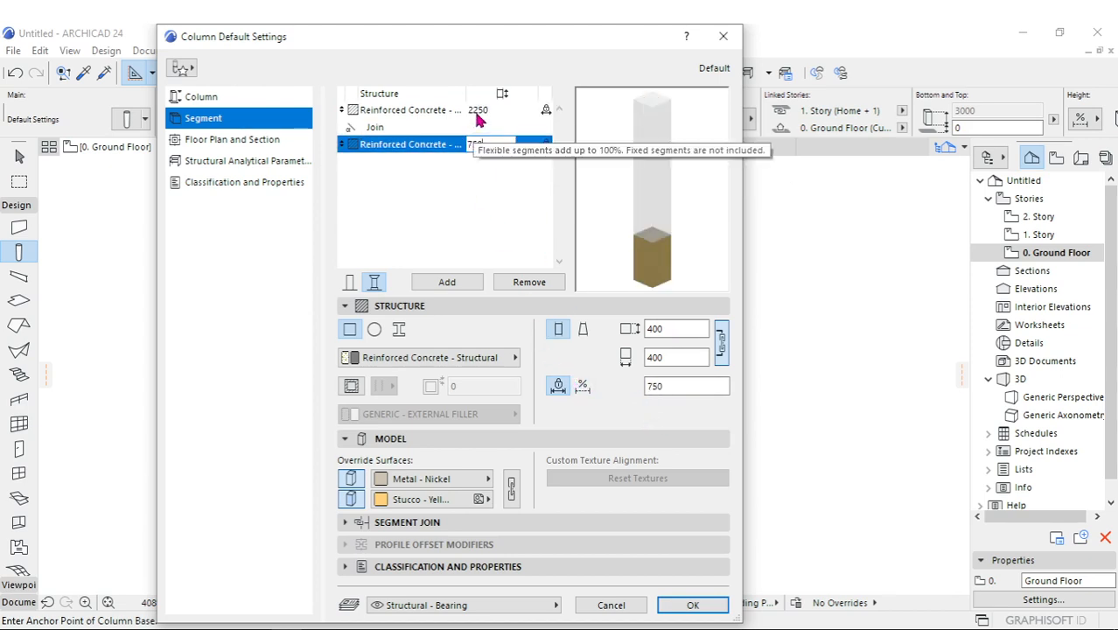
left_click(477, 112)
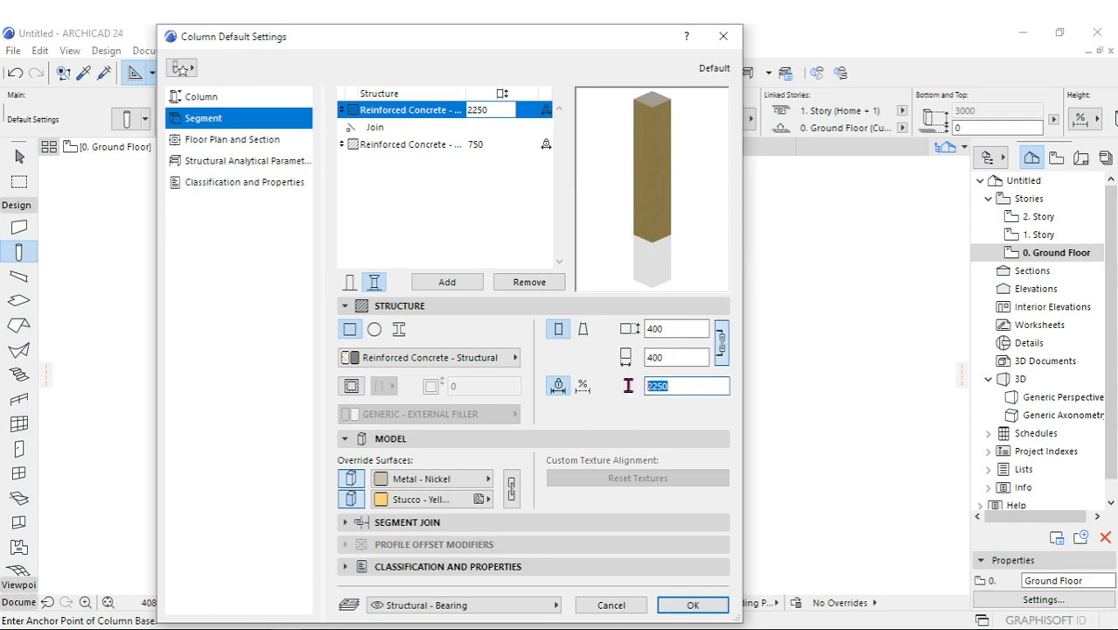
left_click_drag(628, 385, 676, 384)
type("1800")
key("Tab")
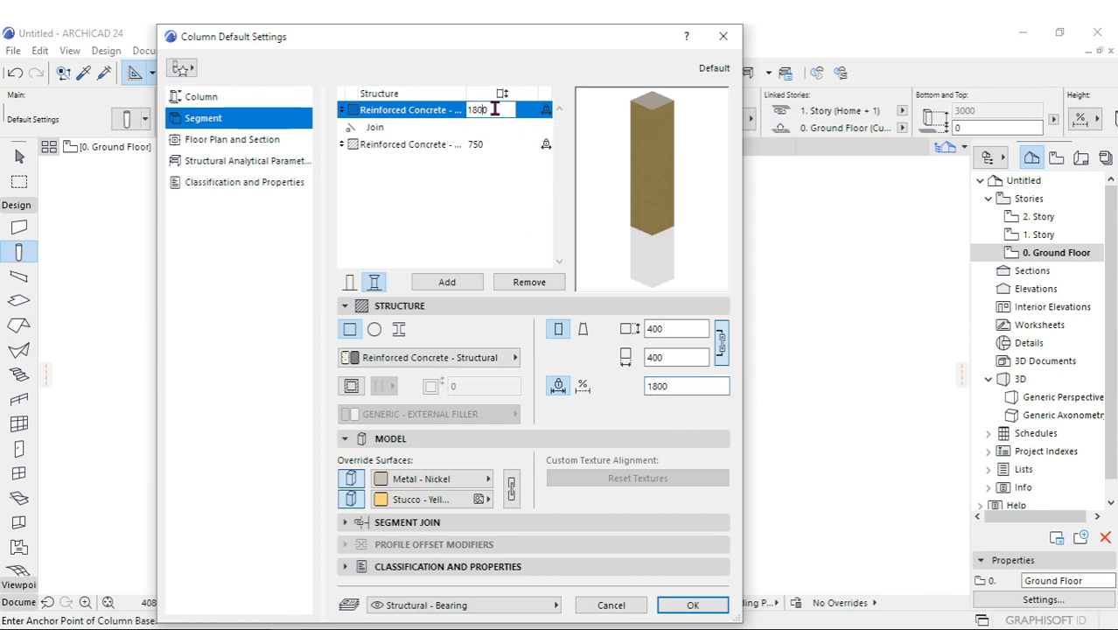
Review the lower segment's fixed height alongside the upper segment's height.
left_click(490, 143)
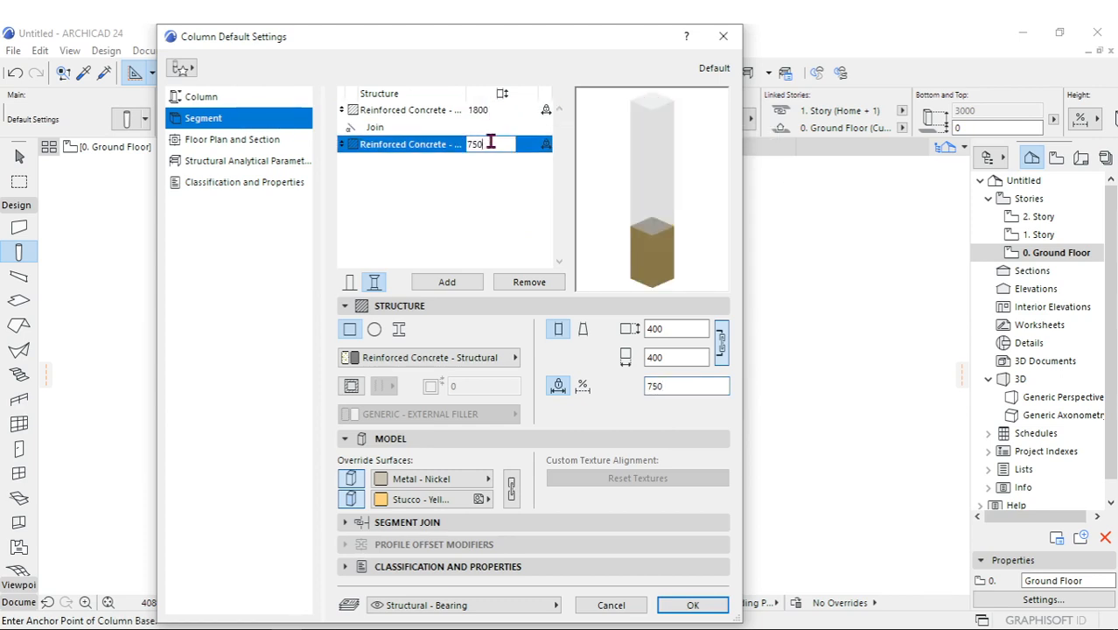
left_click_drag(491, 142, 439, 136)
left_click(480, 144)
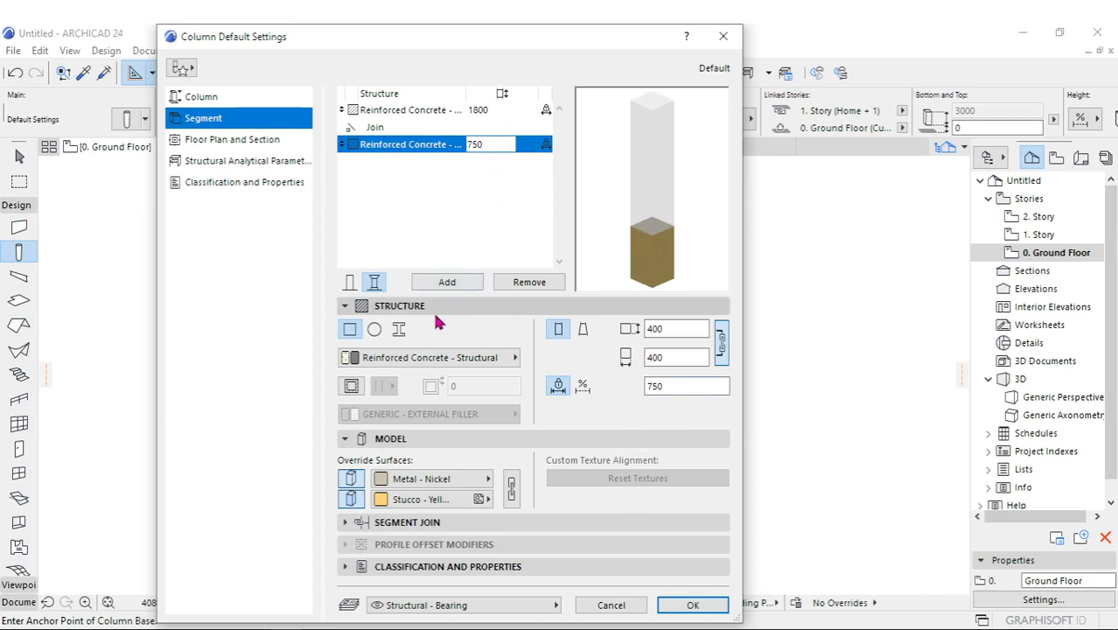
Try a veneer of Titanium Zinc on the upper segment and switch the veneer off again.
left_click(476, 111)
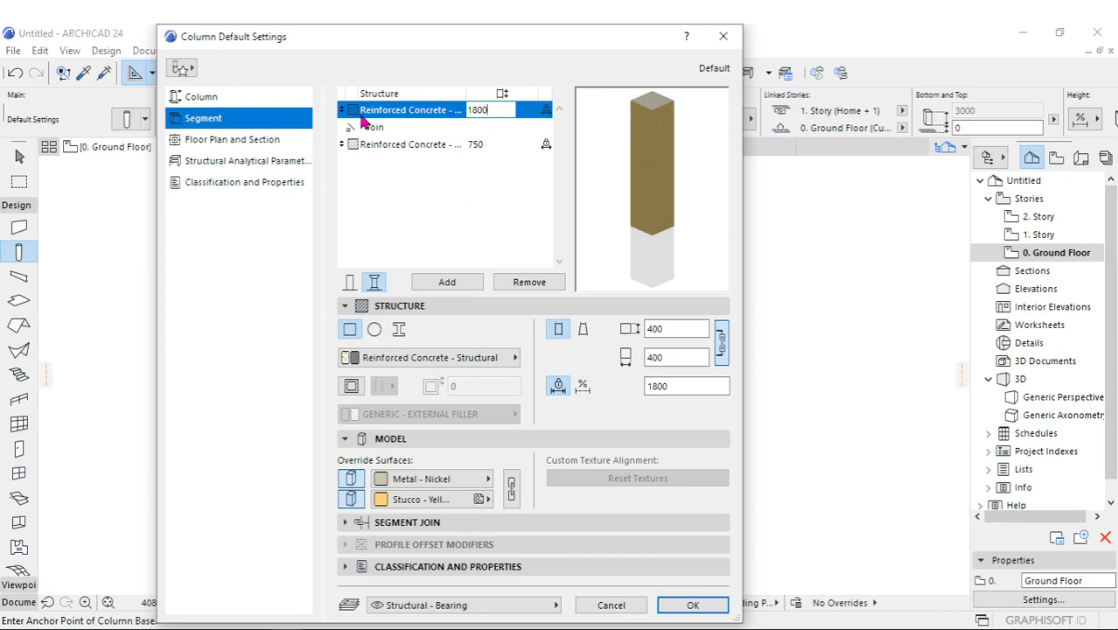
left_click(351, 386)
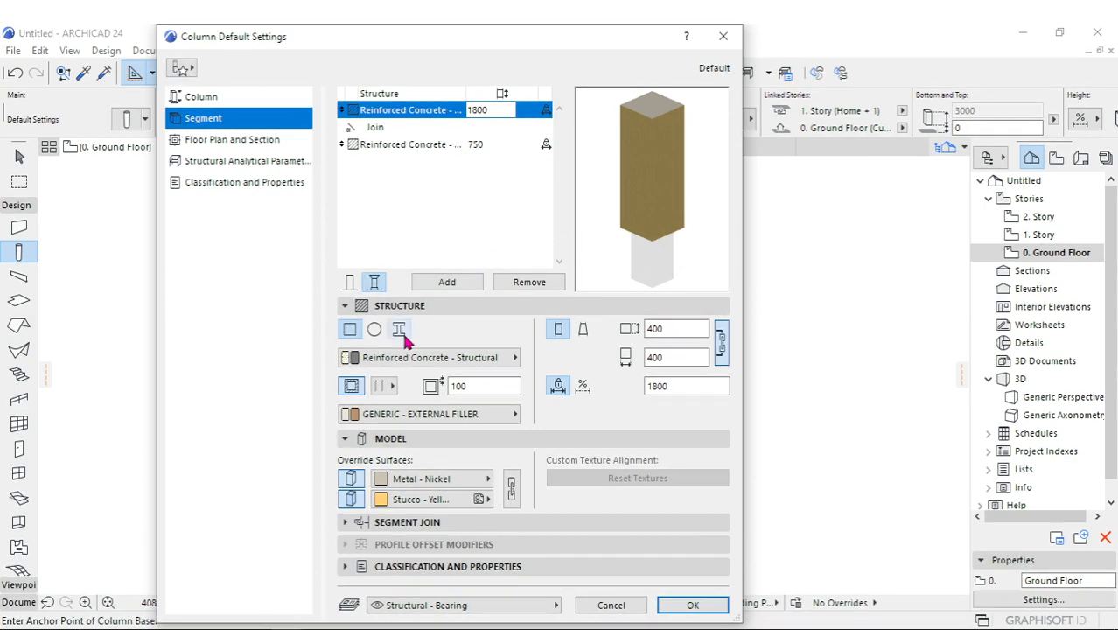
left_click(407, 418)
left_click(569, 408)
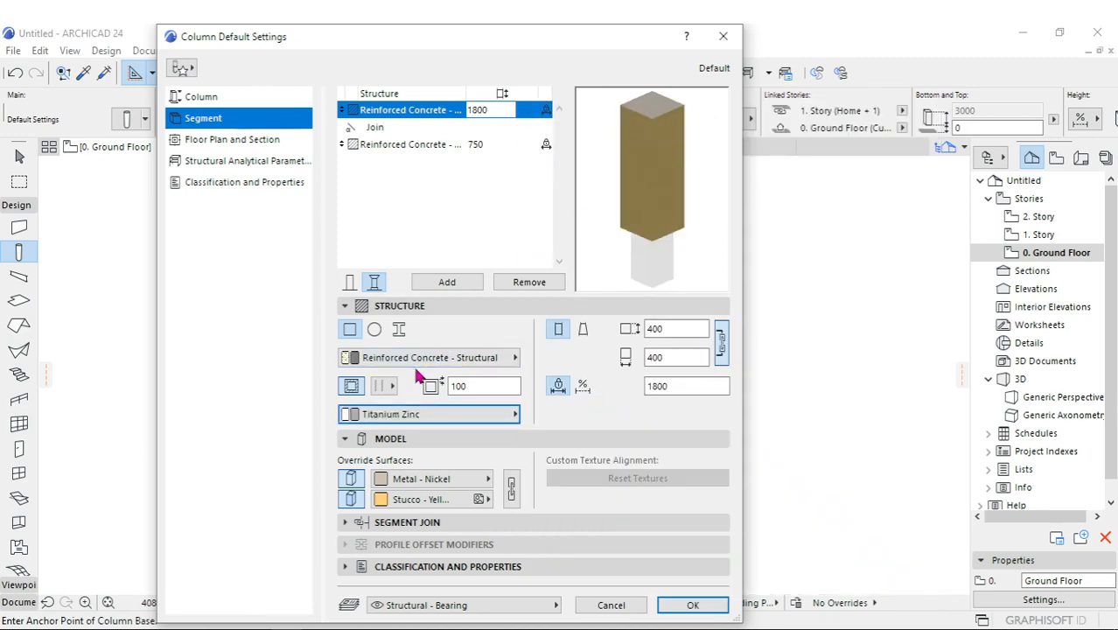
left_click(354, 389)
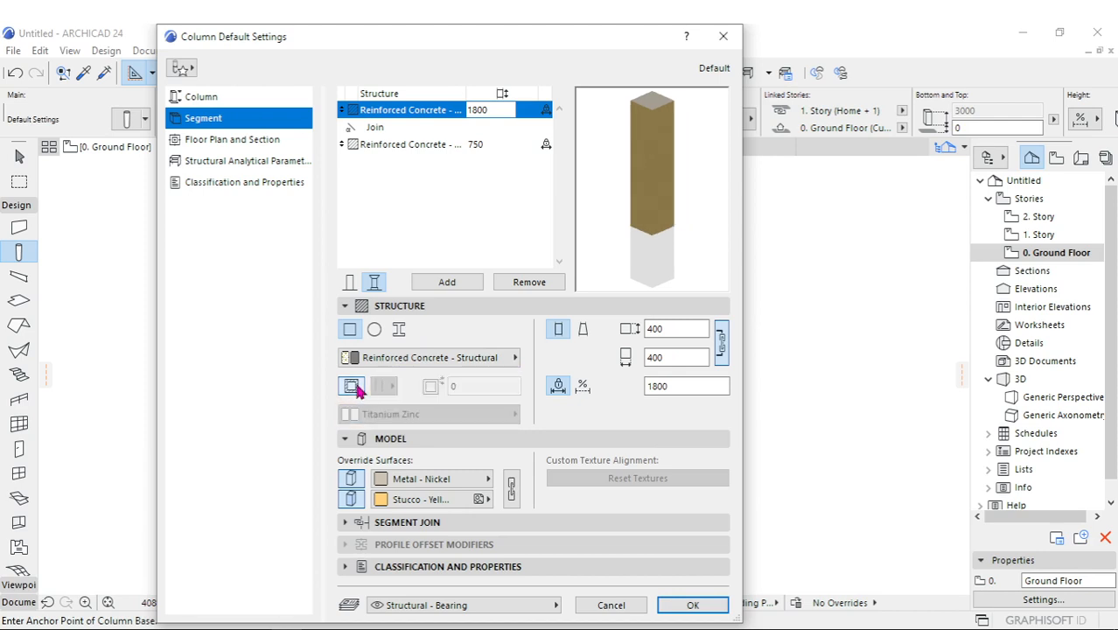
Turn off both surface overrides on the upper segment.
left_click(349, 481)
left_click(349, 496)
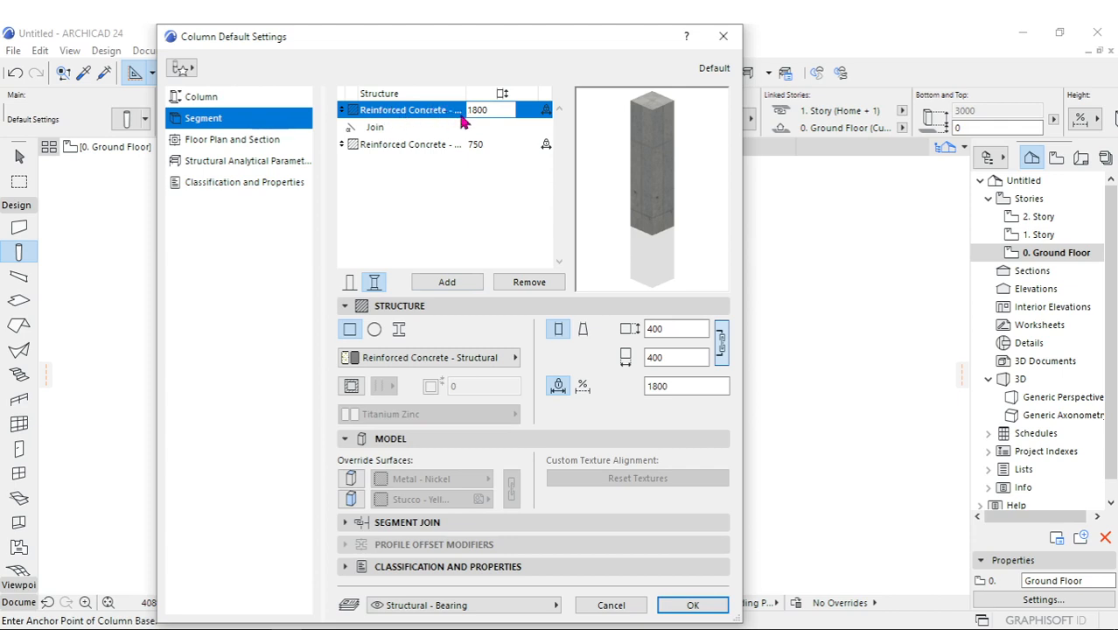
left_click(410, 144)
left_click(418, 112)
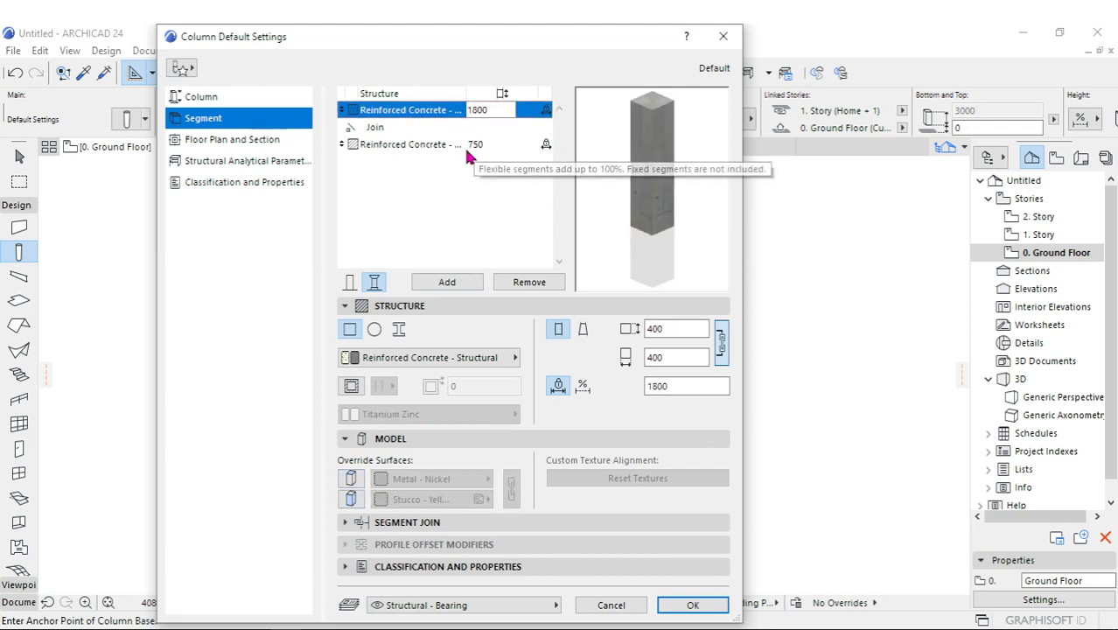
Make the lower segment tapered and set its bottom dimensions to 600 by 600.
left_click(411, 147)
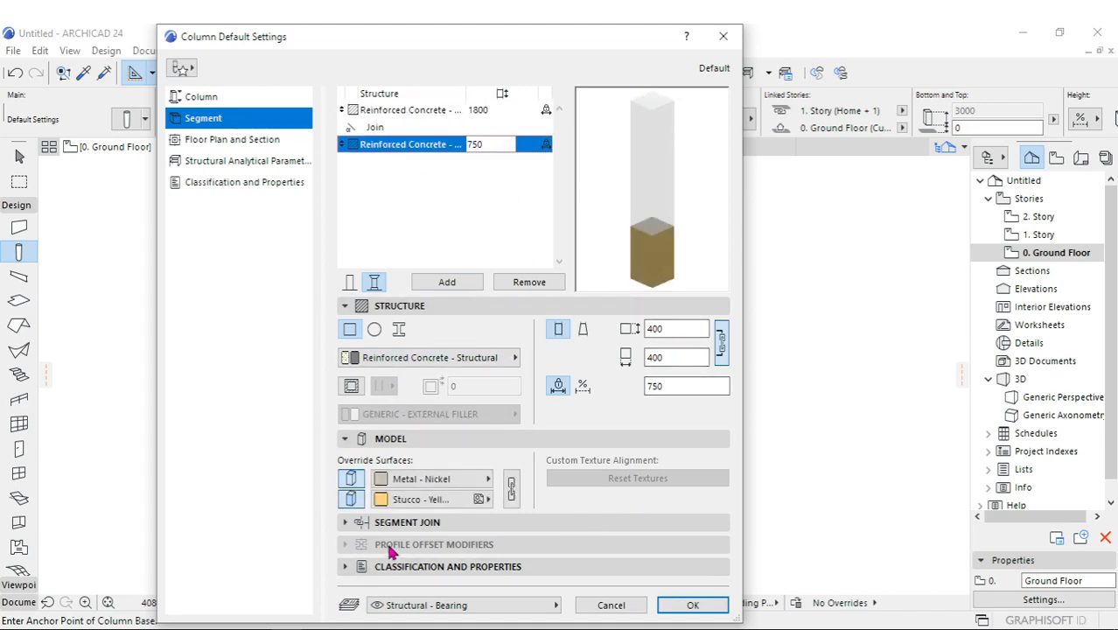
left_click(359, 441)
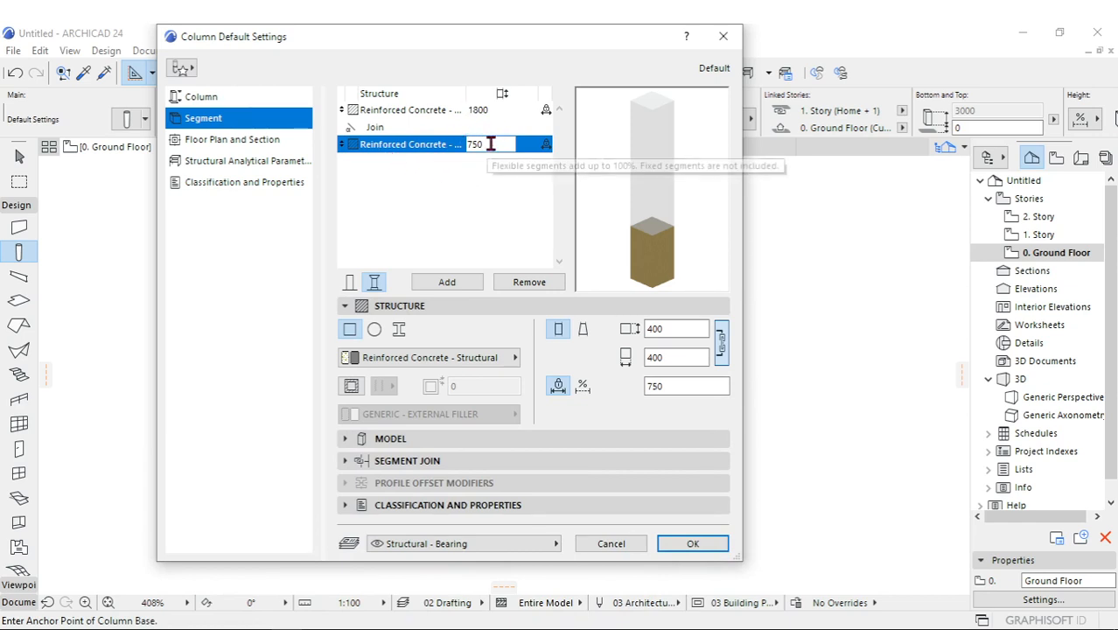
left_click(580, 330)
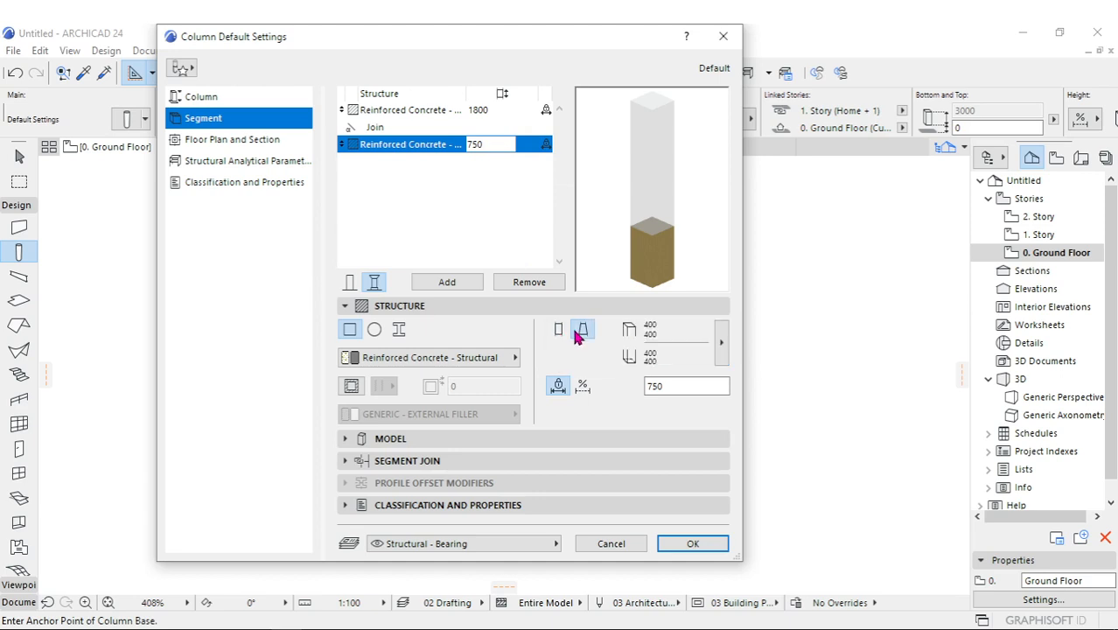
left_click(723, 350)
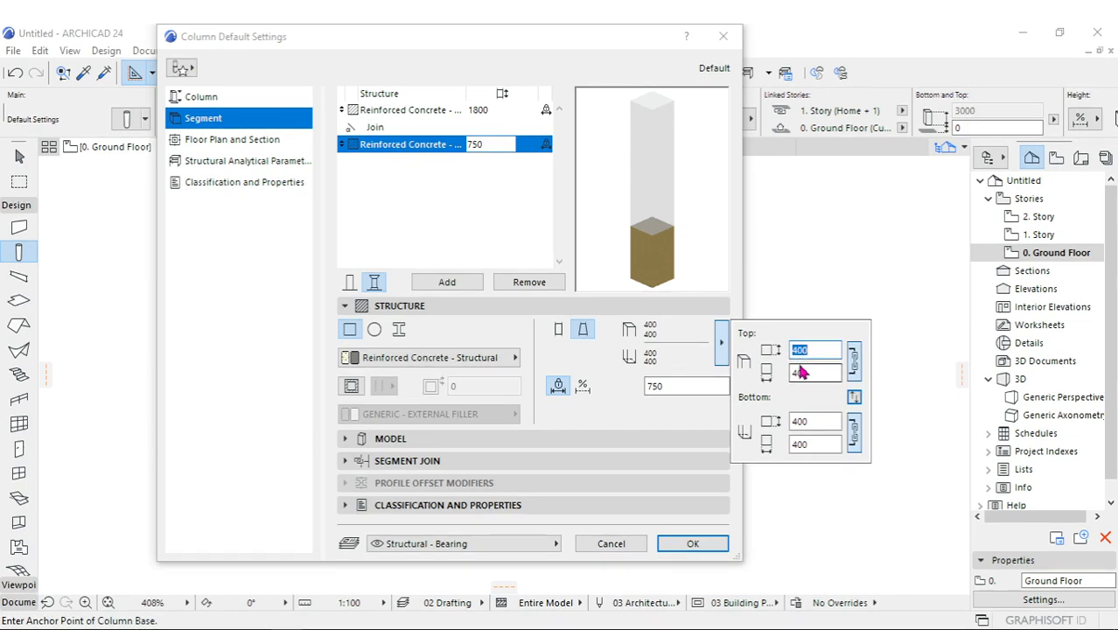
double_click(807, 423)
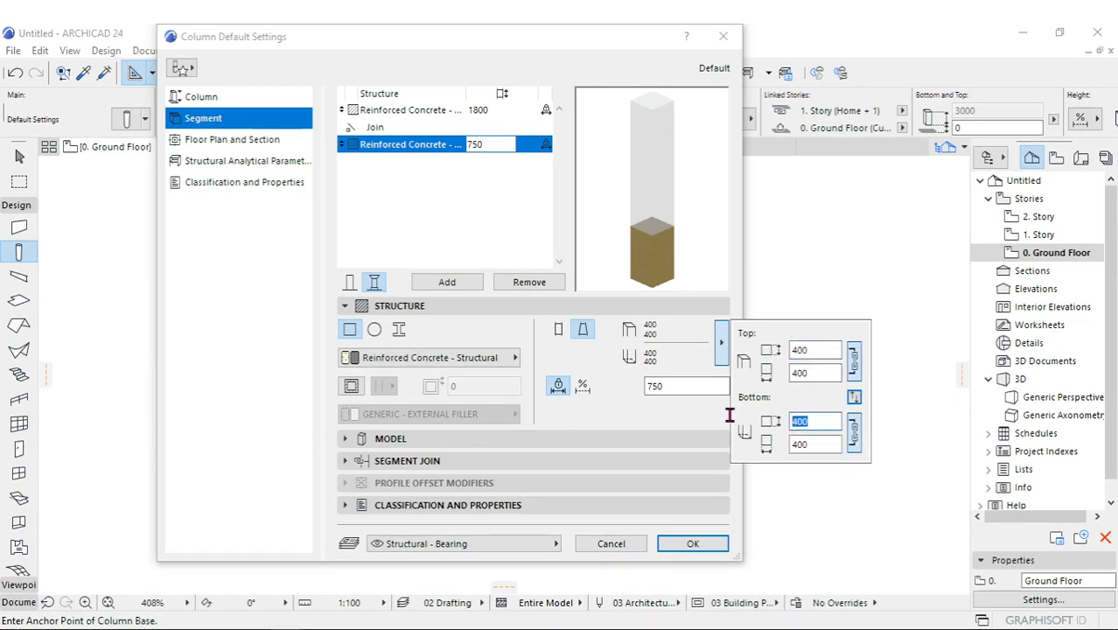
type("6")
left_click(855, 424)
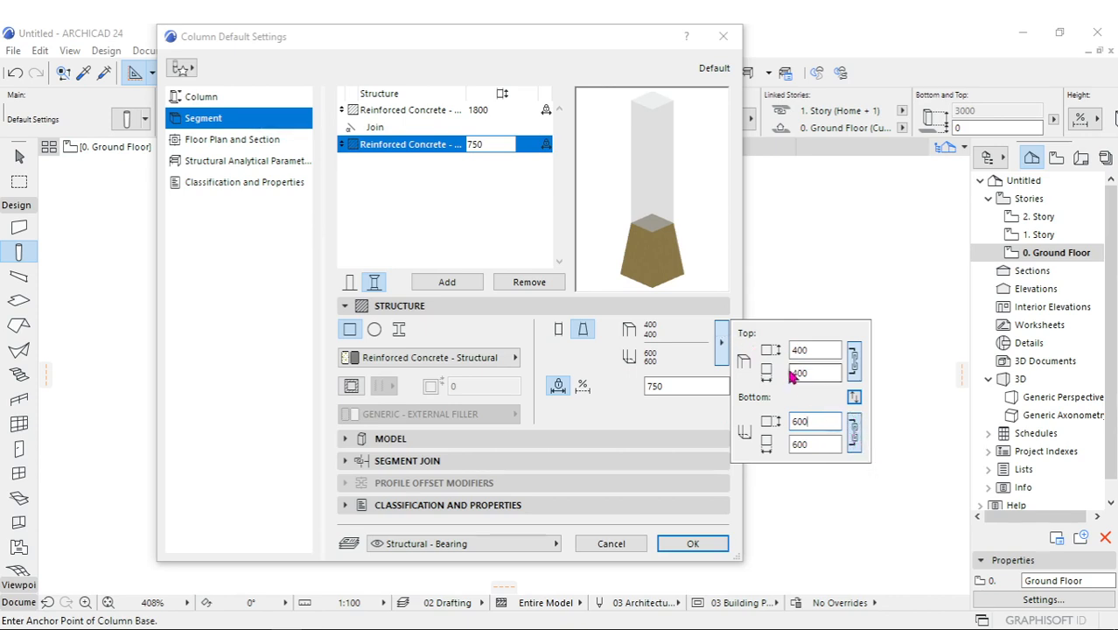
double_click(816, 421)
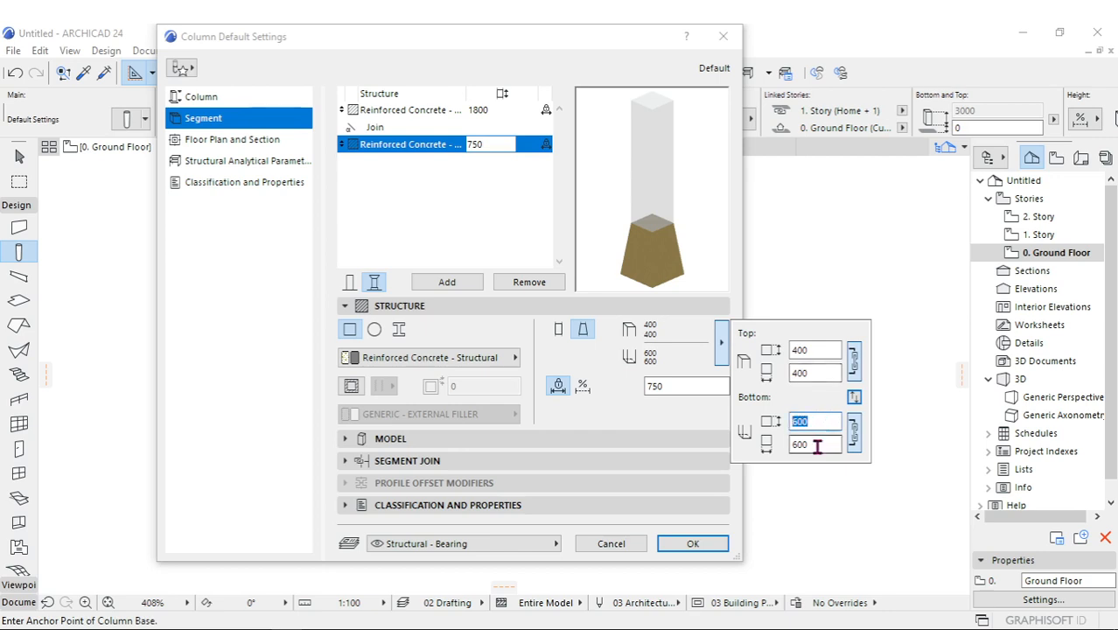
double_click(817, 445)
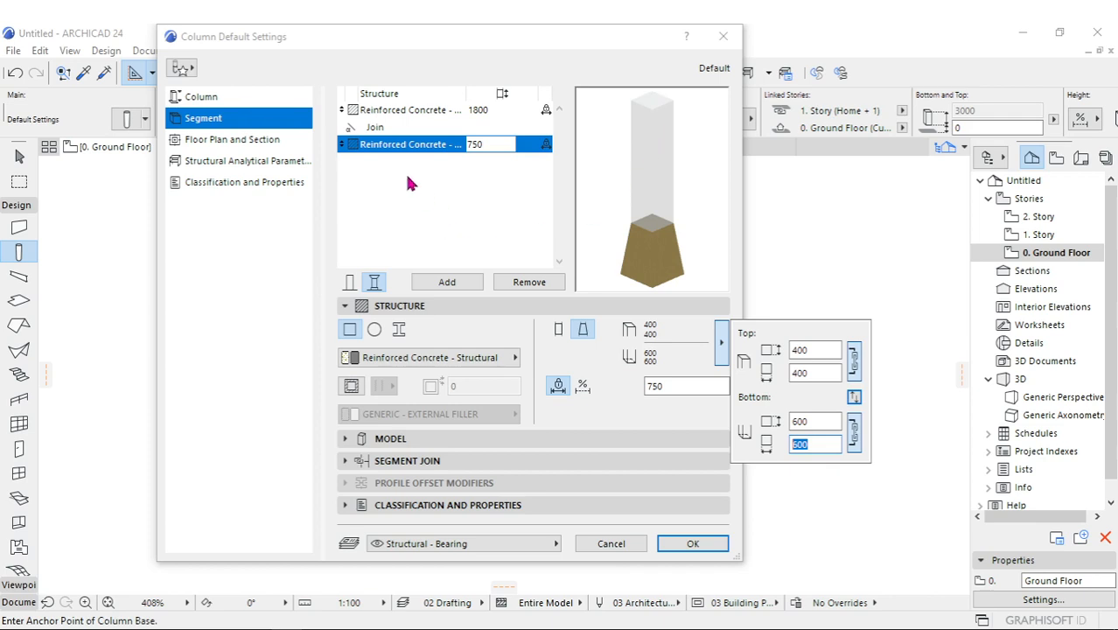
Give the upper segment a circular cross-section and switch on its surface overrides.
left_click(406, 113)
left_click(398, 112)
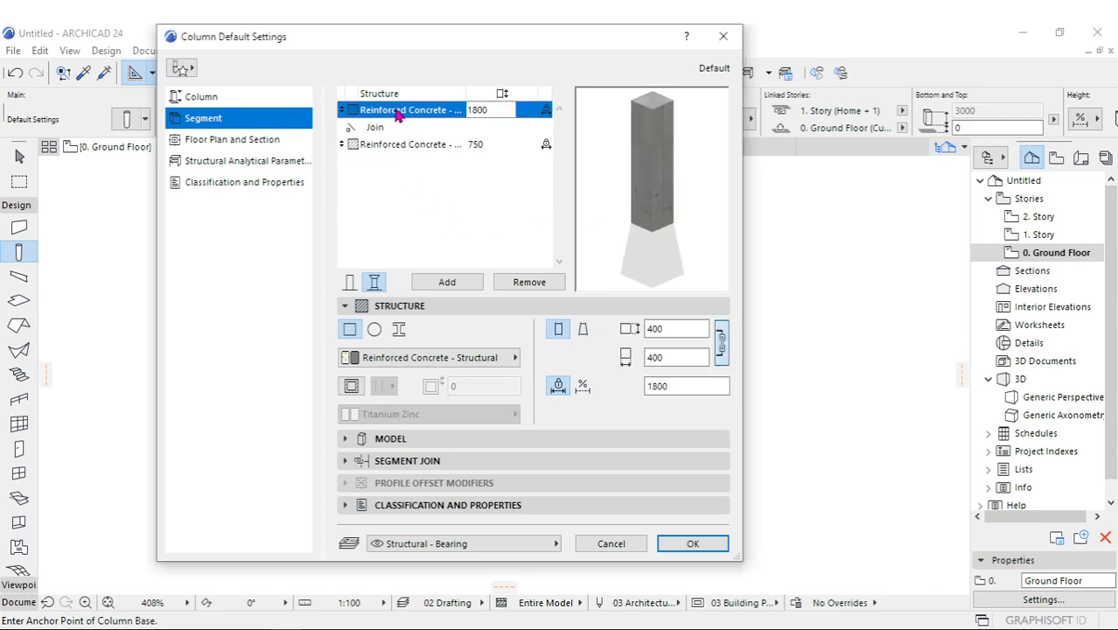
left_click(376, 329)
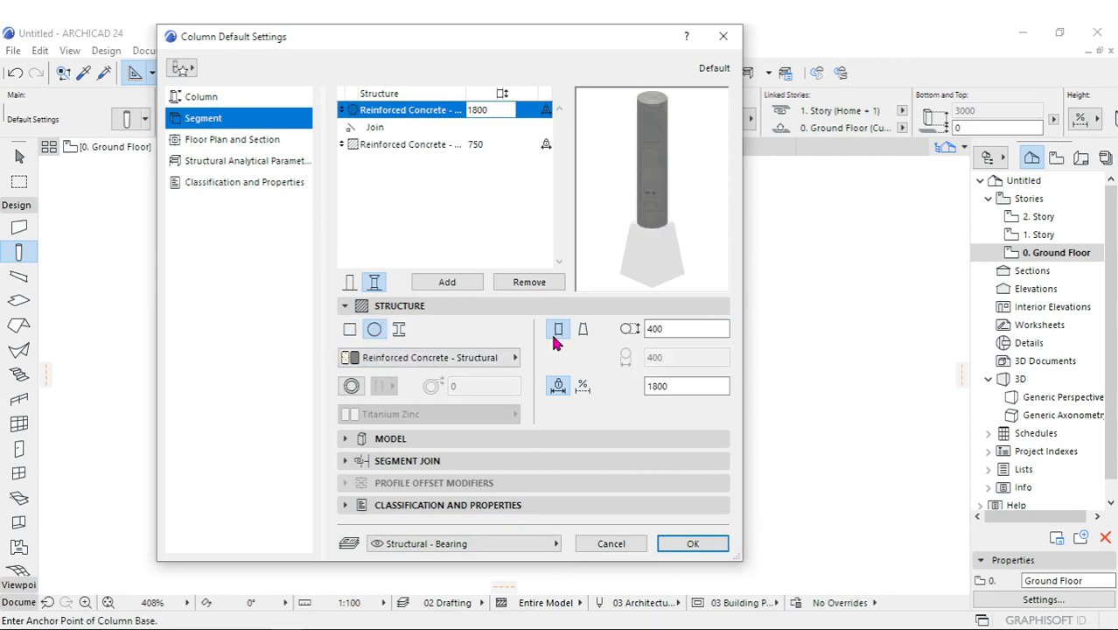
left_click(345, 440)
left_click(351, 478)
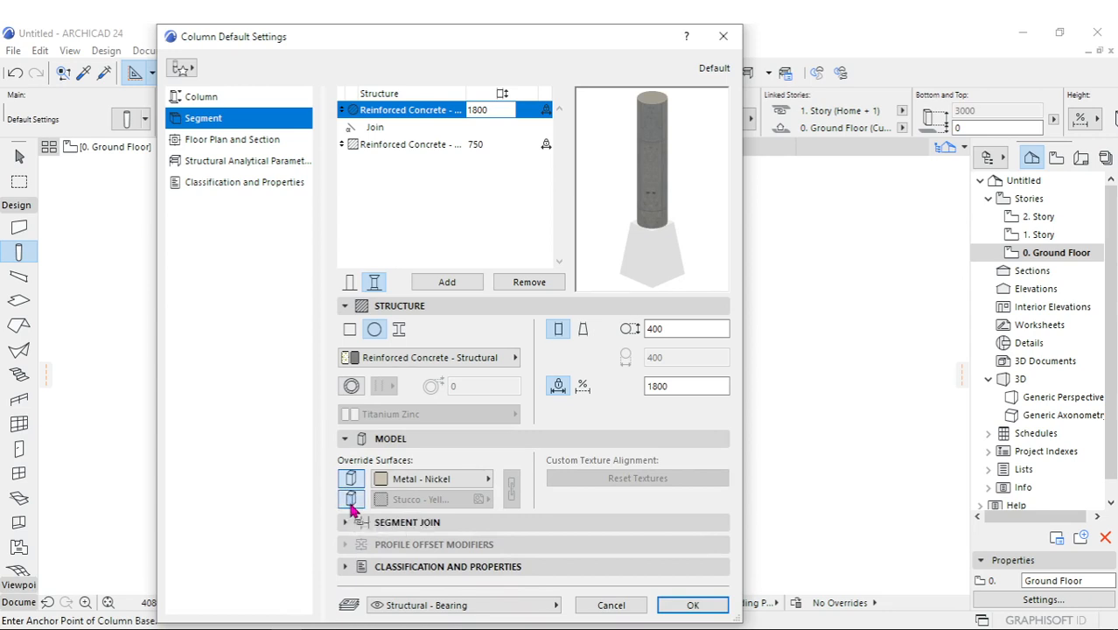
left_click(351, 499)
Turn off both surface overrides on the tapered lower segment.
left_click(443, 147)
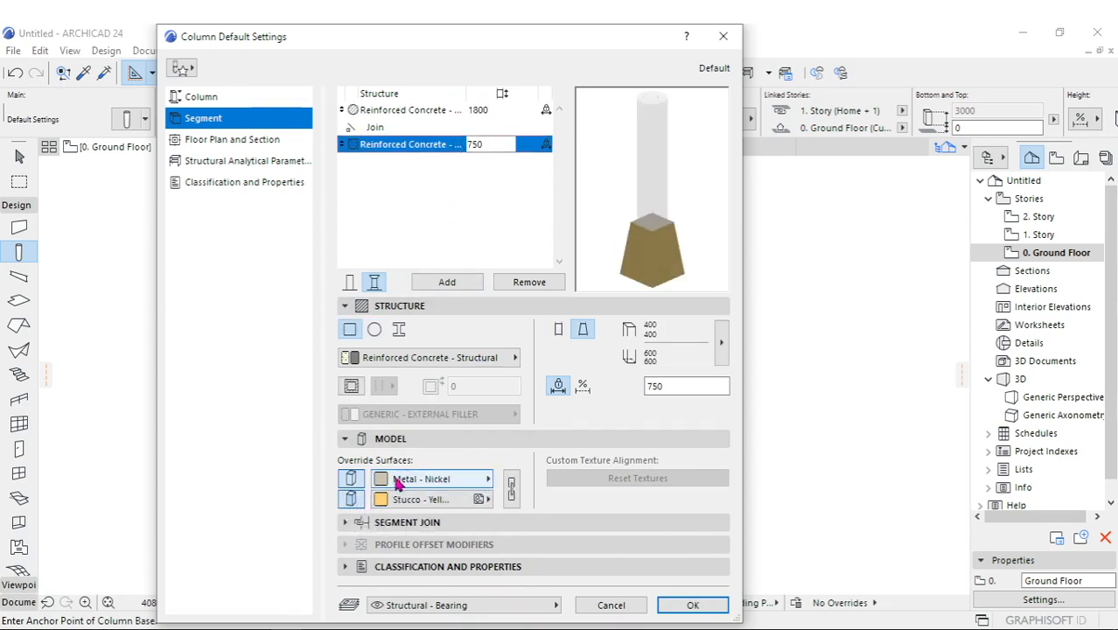
left_click(420, 499)
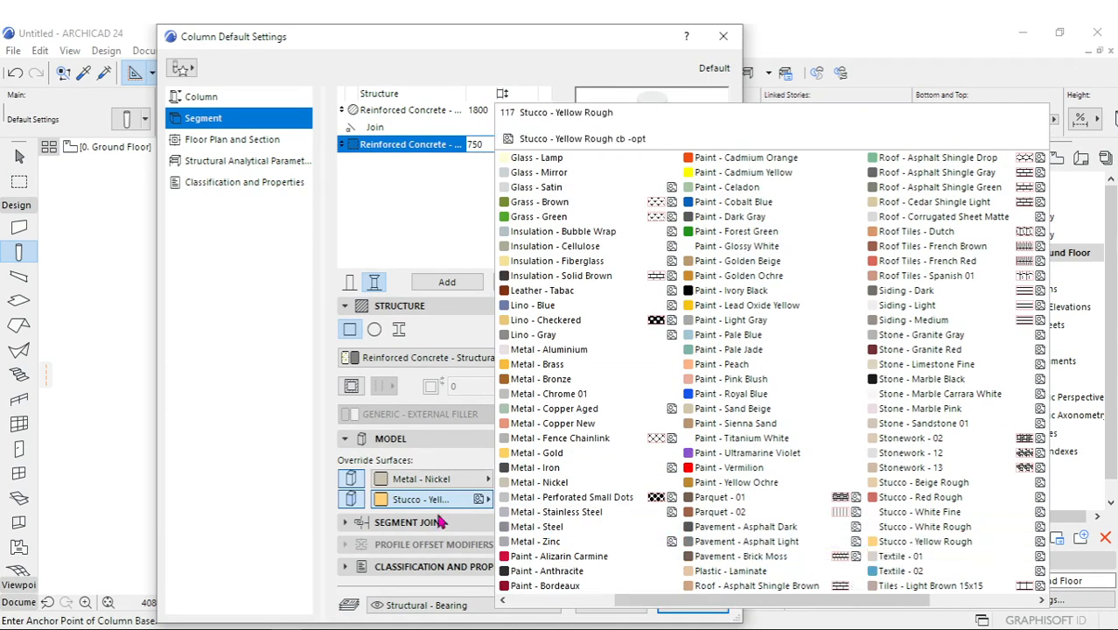
left_click(350, 481)
left_click(350, 478)
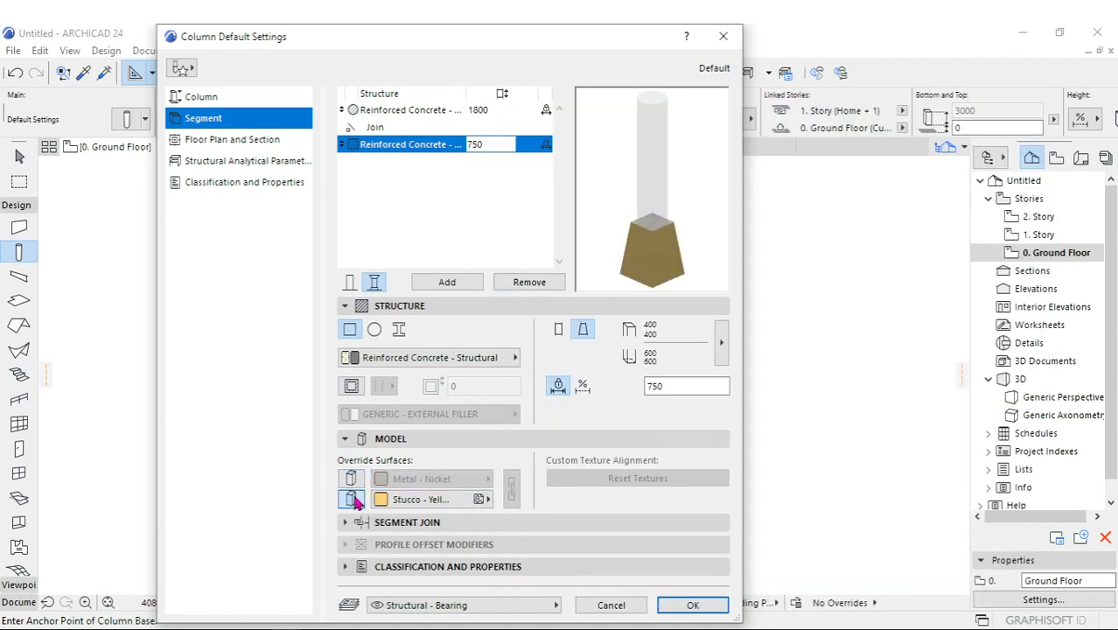
left_click(350, 498)
Add a 100-thick veneer of GENERIC - EXTERNAL FILLER to the lower segment and apply the column default settings.
left_click(351, 386)
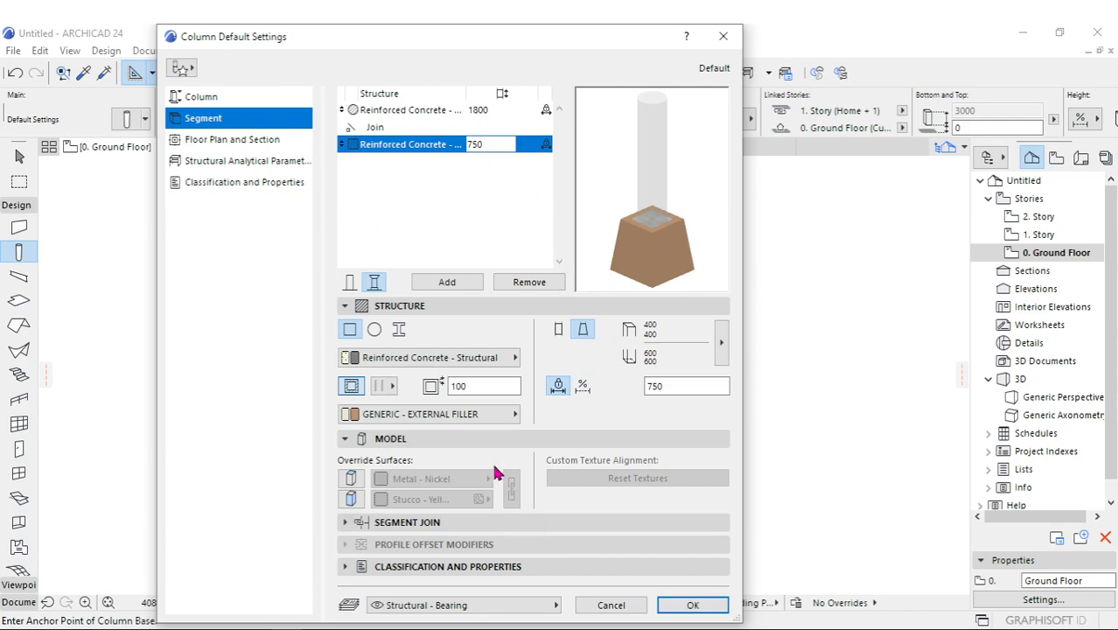
left_click(697, 606)
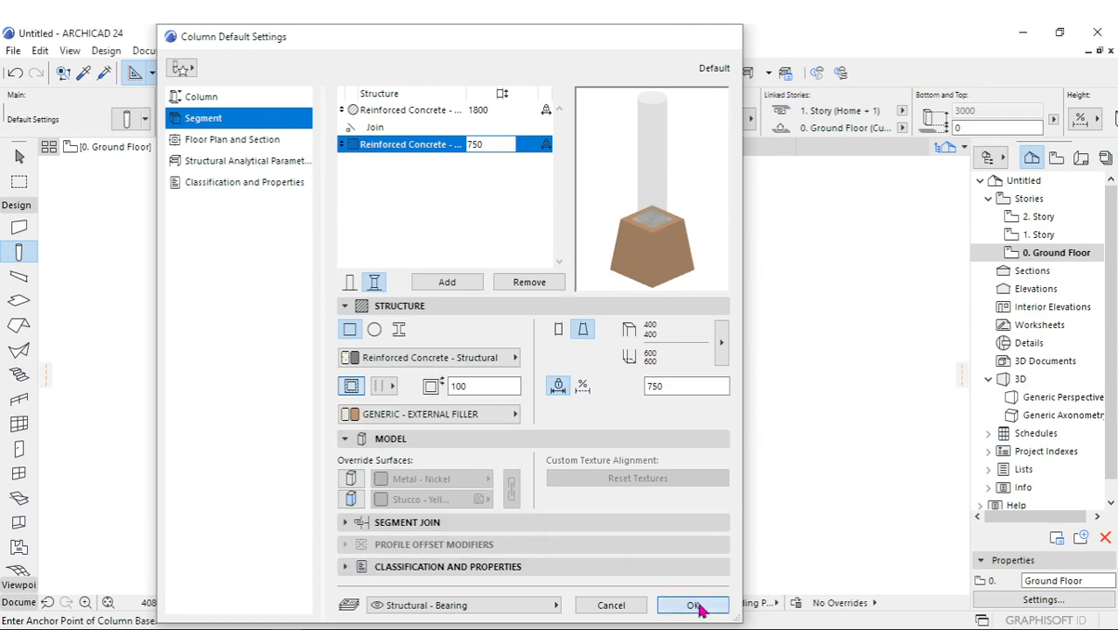
scroll(447, 443, "up", 1)
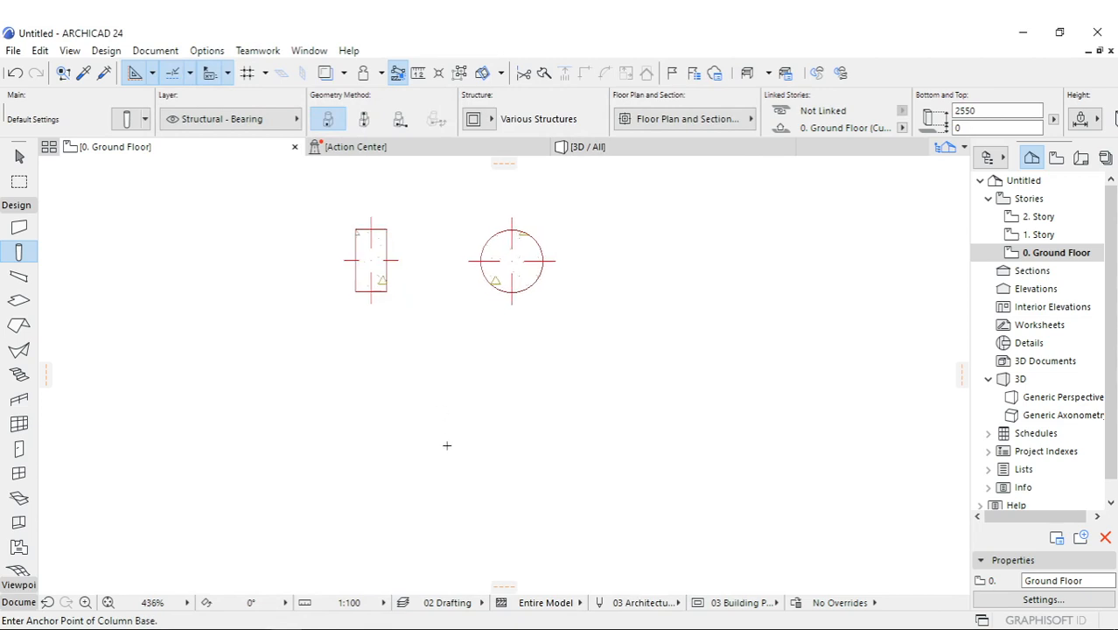
Place the multi-segment column on the ground floor plan, below and between the rectangular and circular columns.
scroll(424, 435, "down", 1)
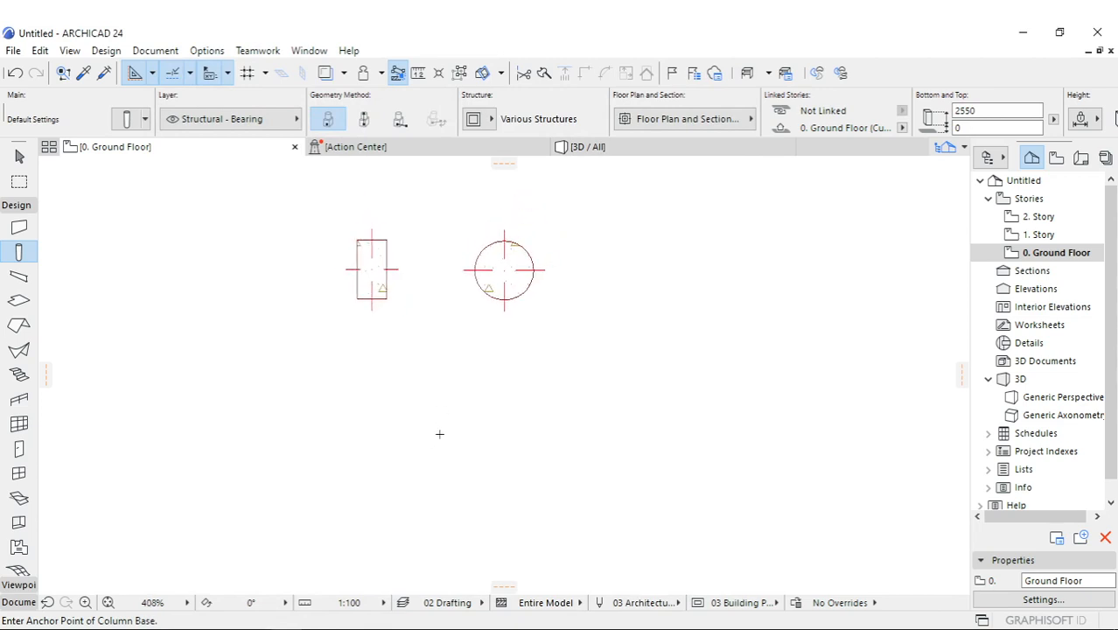
left_click(440, 435)
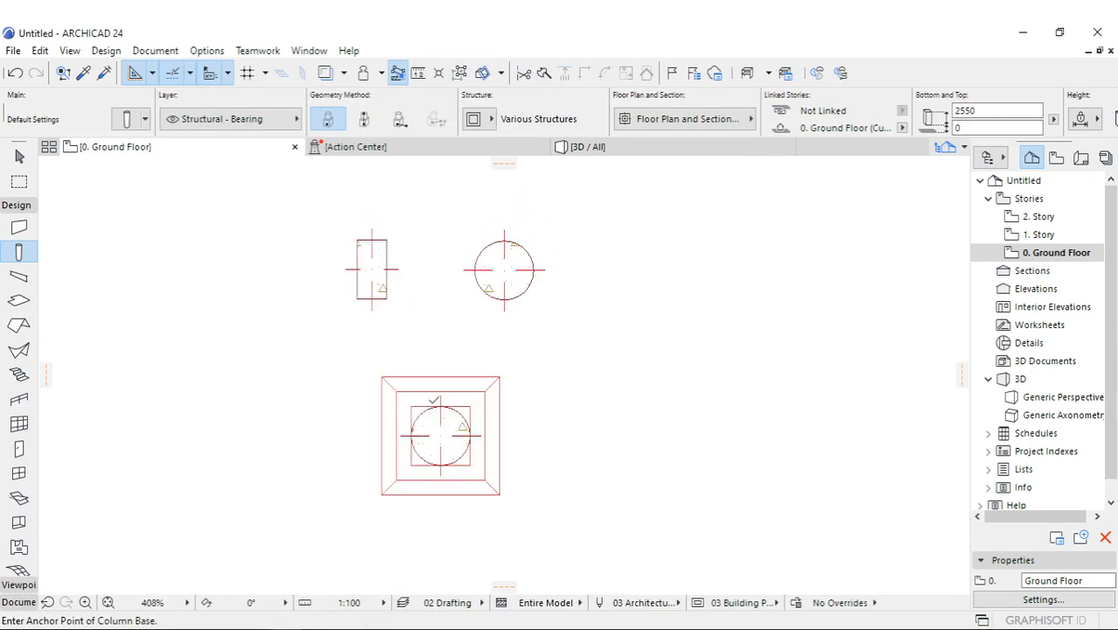
Examine the placed column's circular shaft and tapered veneered base from several angles in the 3D view.
left_click(599, 147)
scroll(446, 408, "down", 2)
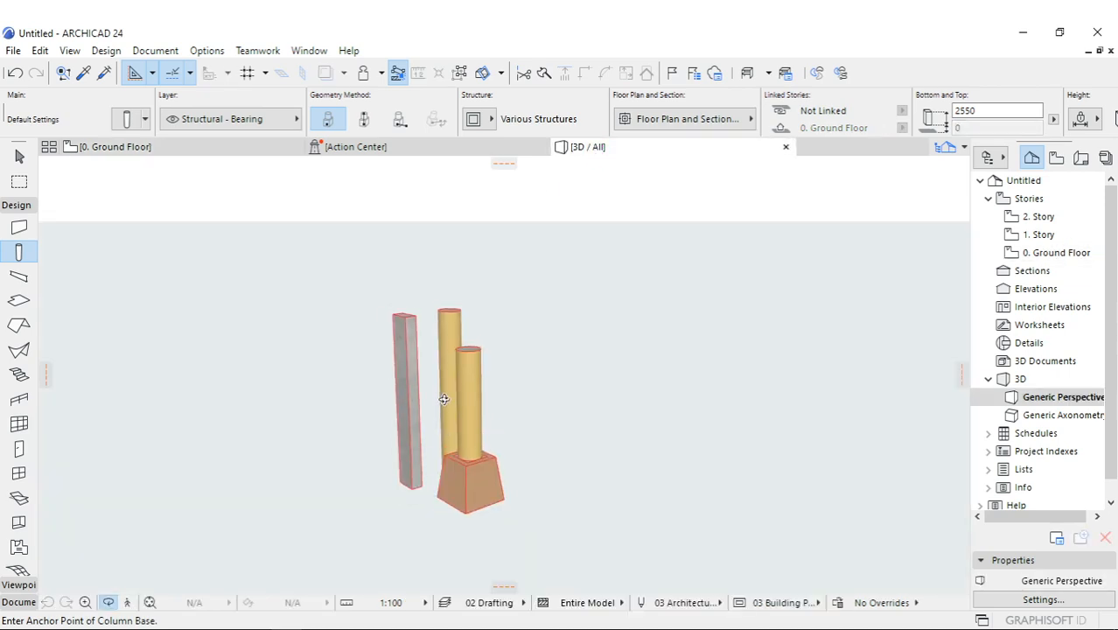
left_click_drag(564, 463, 319, 420)
left_click_drag(450, 415, 270, 437)
scroll(443, 435, "up", 2)
scroll(442, 435, "up", 2)
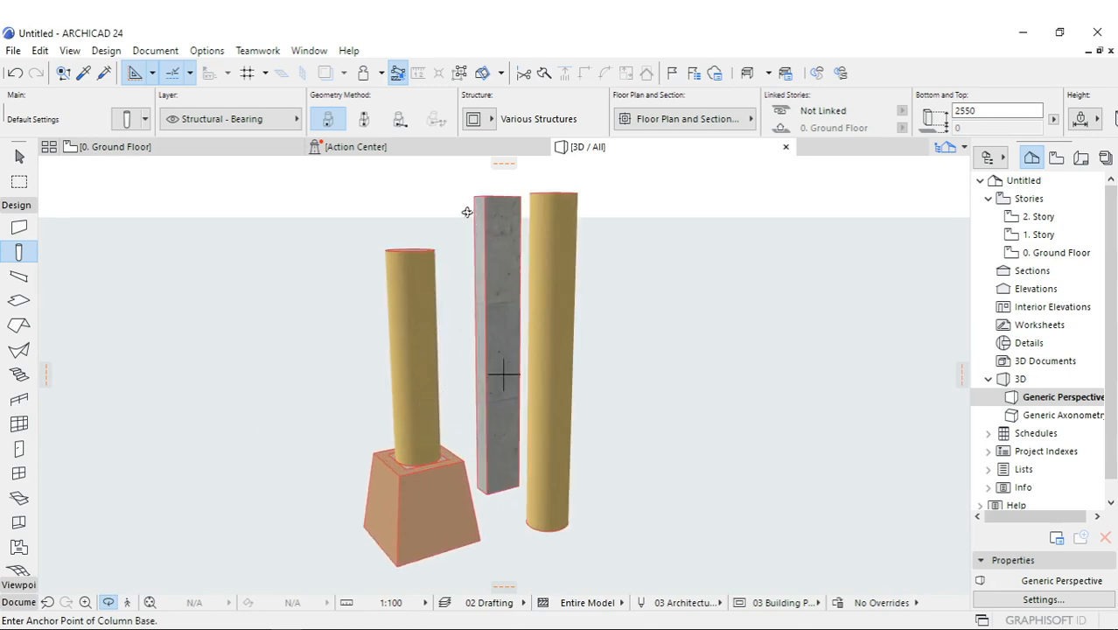
left_click_drag(492, 285, 505, 288)
scroll(438, 471, "down", 2)
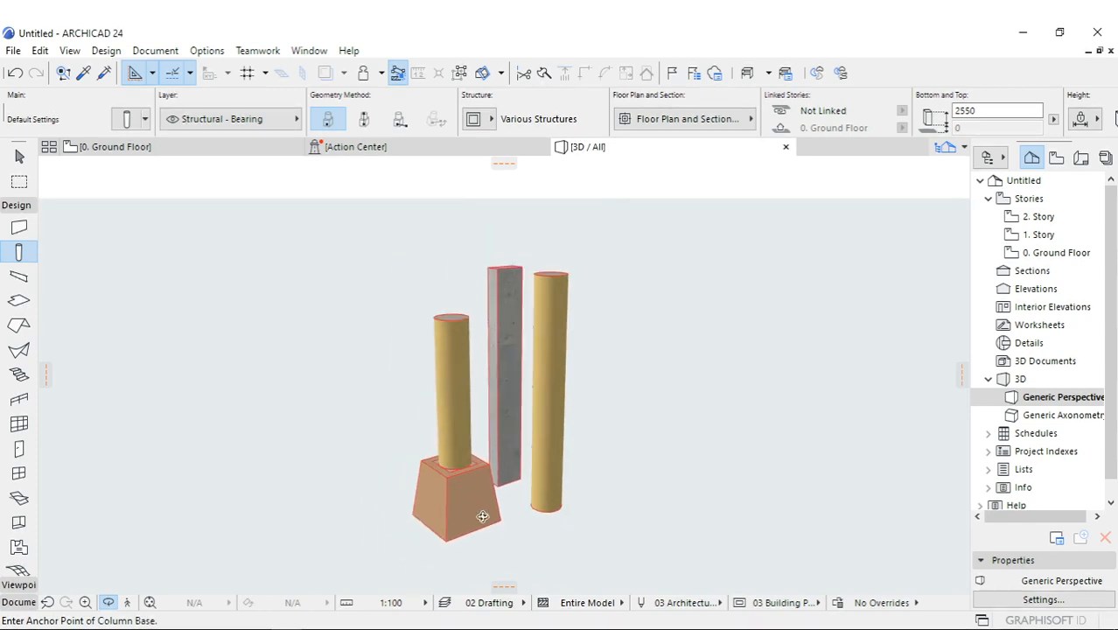
scroll(446, 454, "up", 3)
scroll(464, 433, "down", 2)
left_click_drag(464, 433, 458, 380)
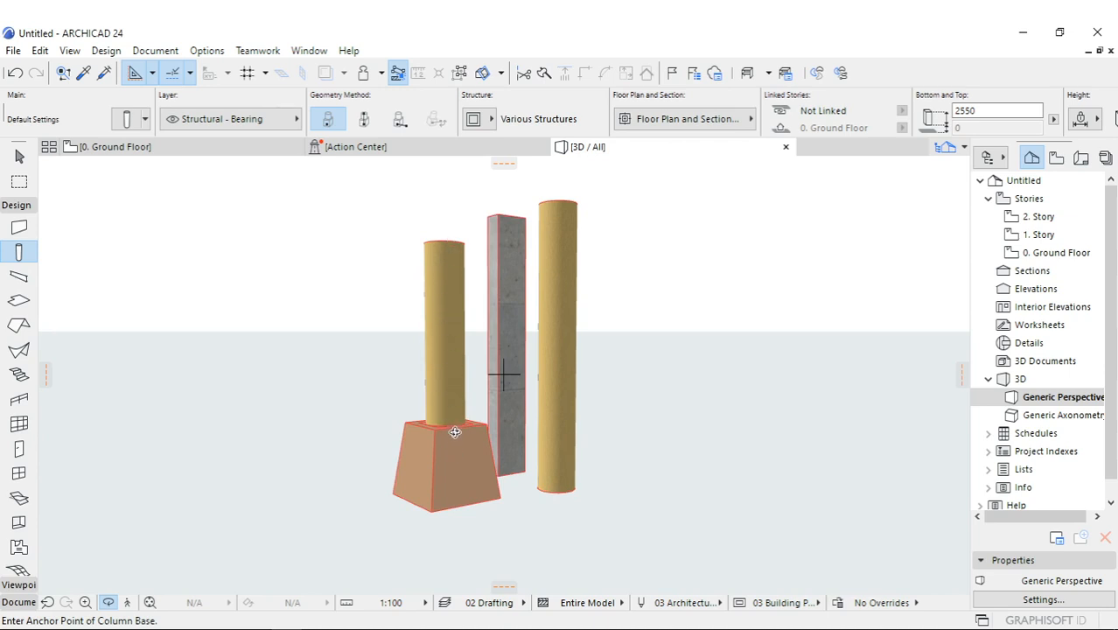
left_click_drag(457, 435, 459, 471)
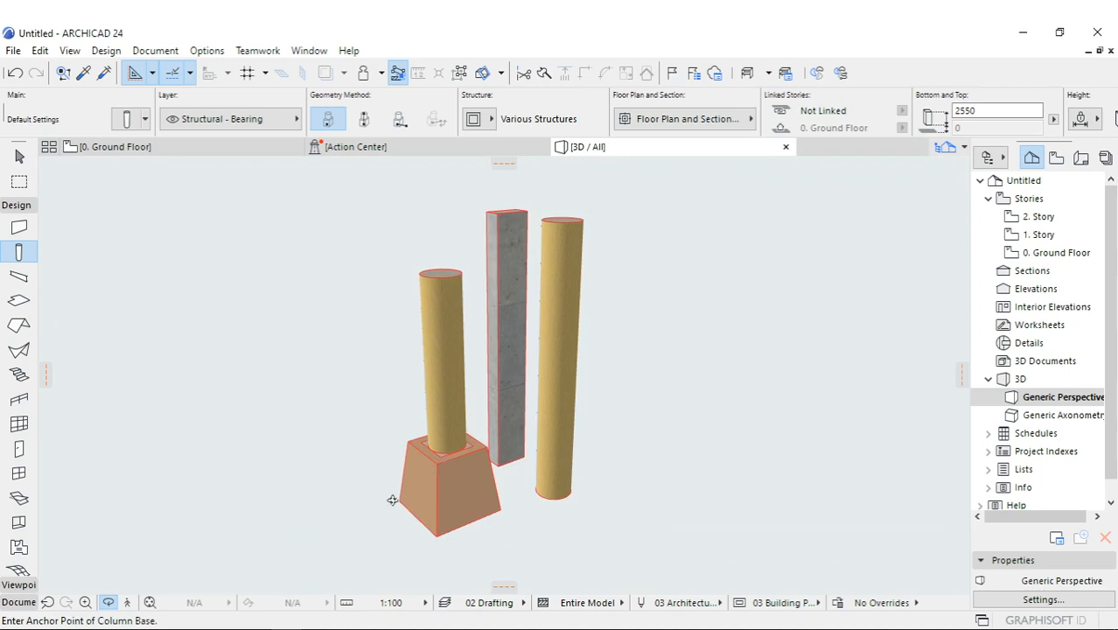
scroll(392, 499, "up", 3)
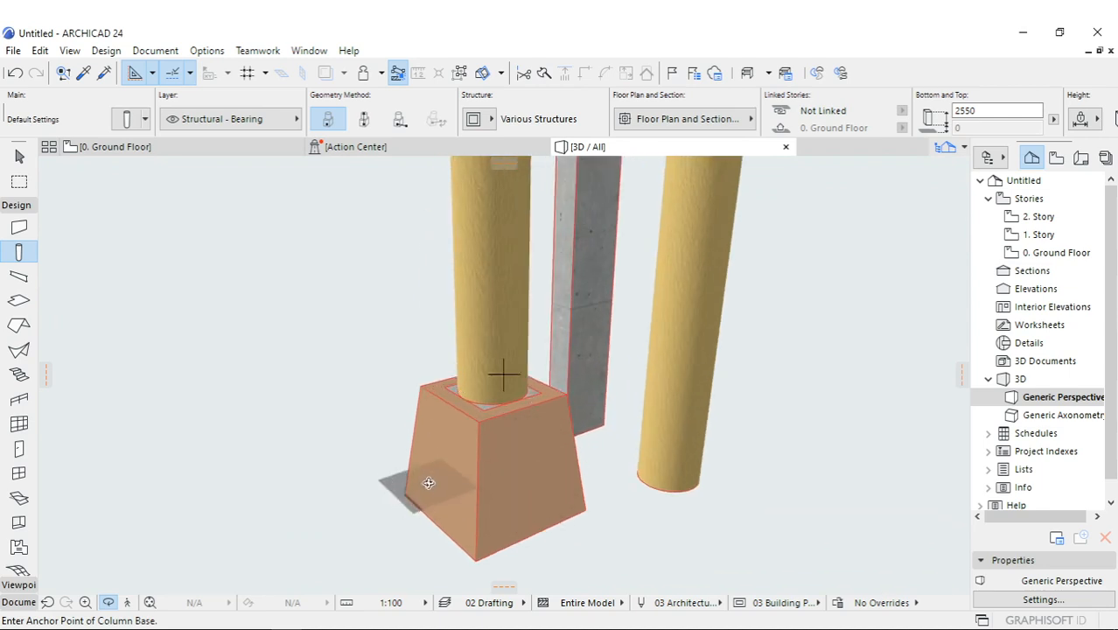
left_click_drag(430, 482, 480, 363)
scroll(506, 480, "down", 3)
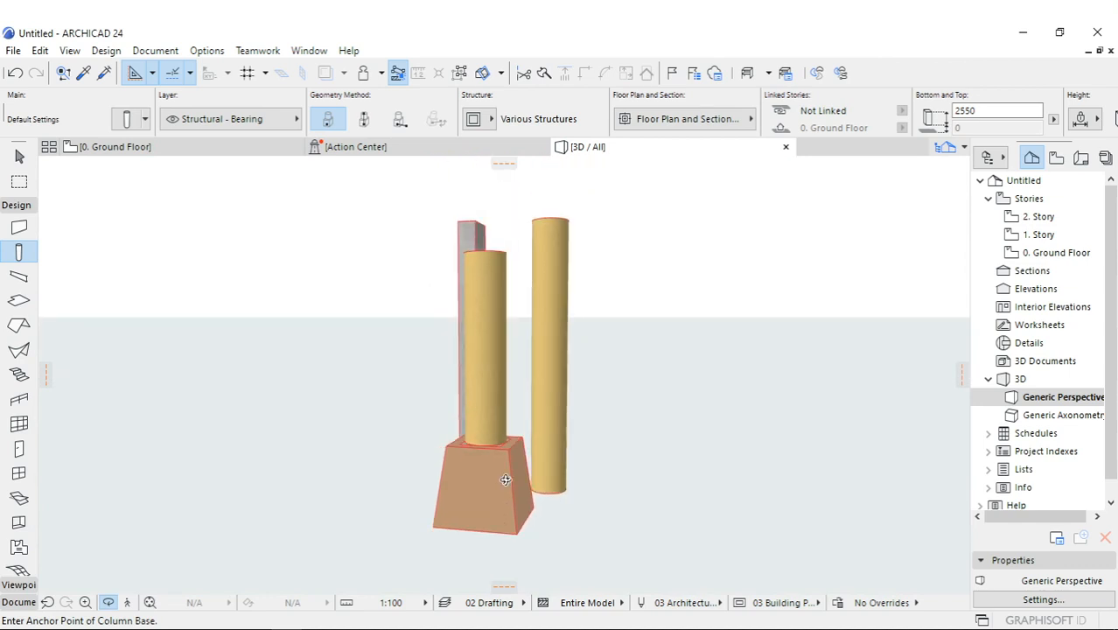
Select the placed multi-segment column on the ground floor plan and add a third segment in its settings.
left_click(172, 155)
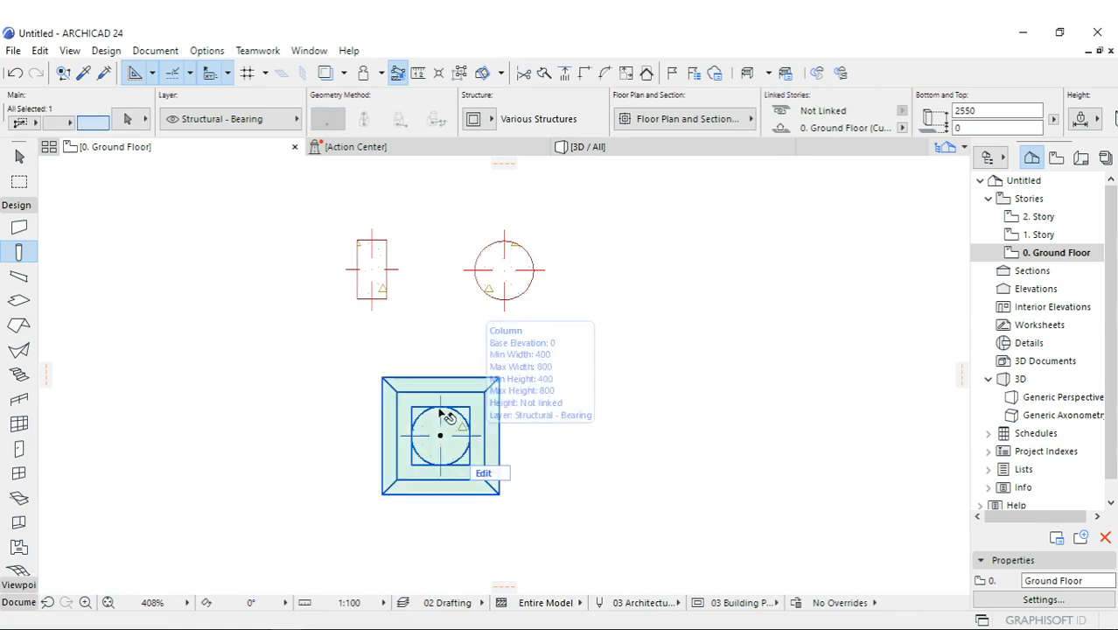
left_click(450, 420, "shift")
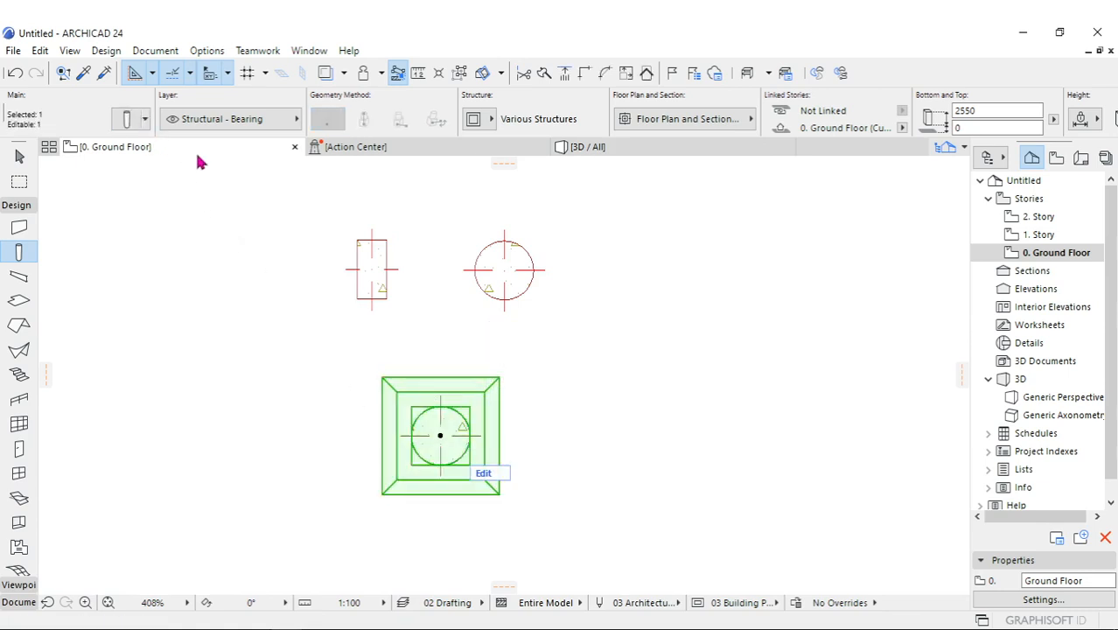
left_click(126, 119)
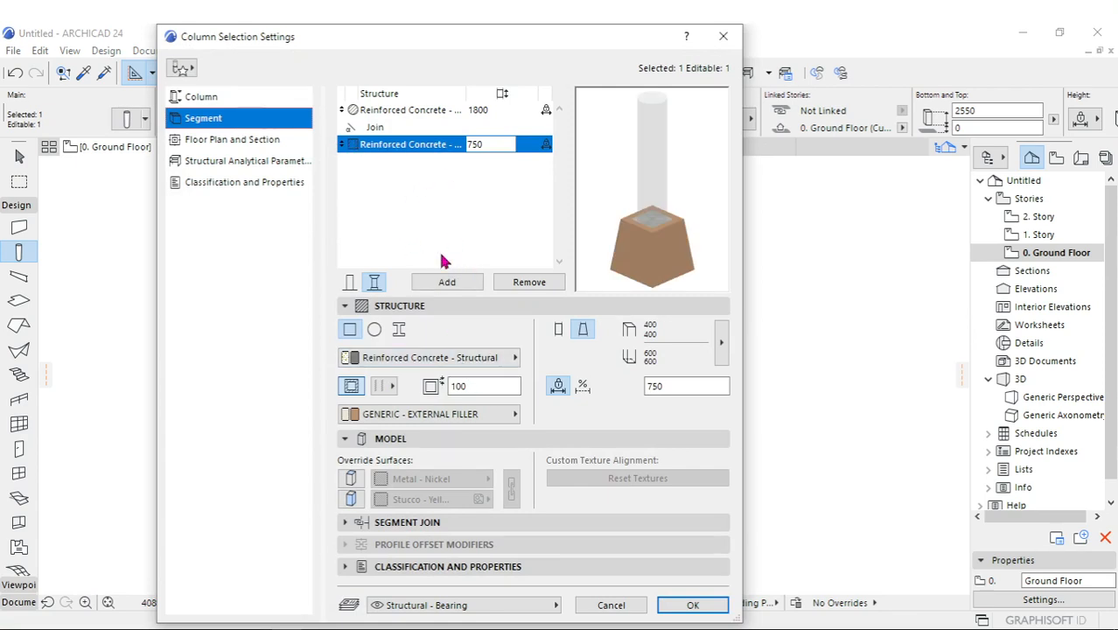
left_click(438, 281)
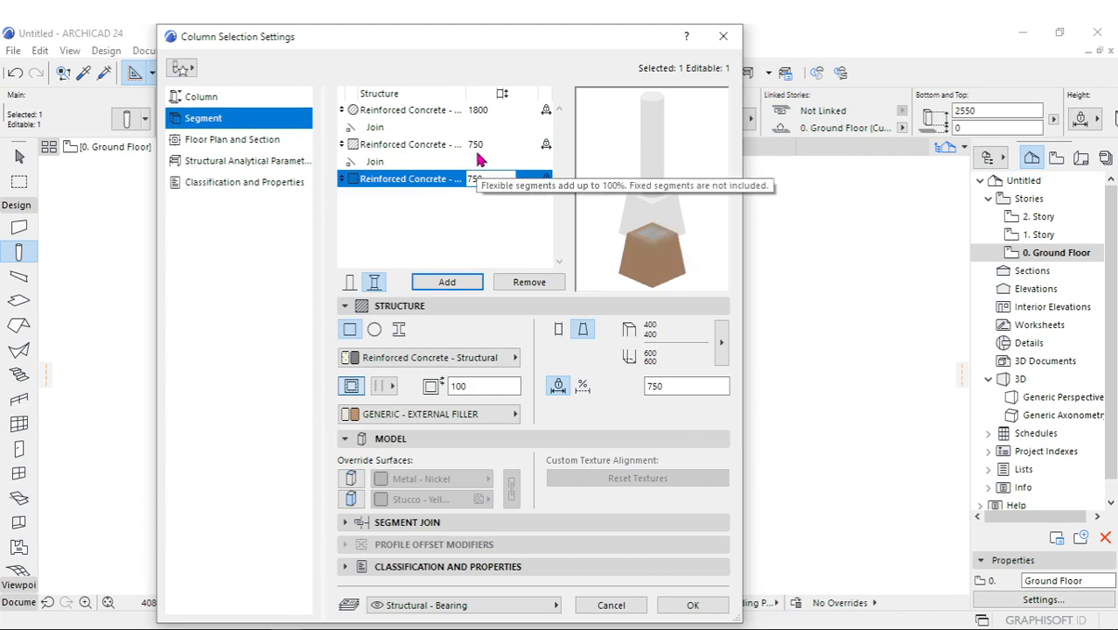
left_click(481, 146)
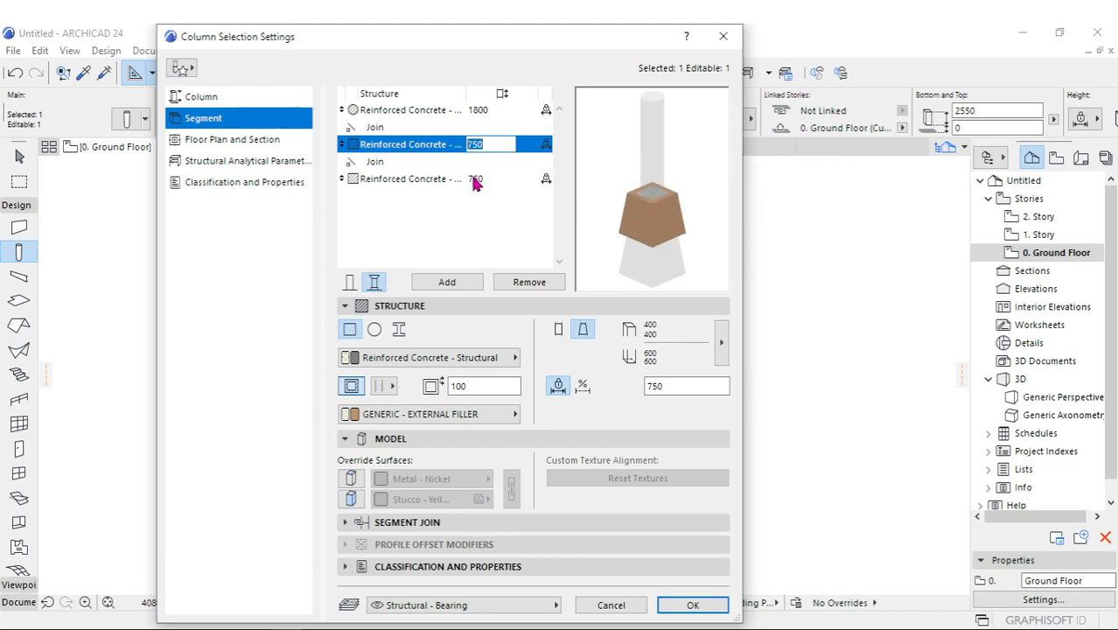
left_click(477, 179)
left_click(417, 146)
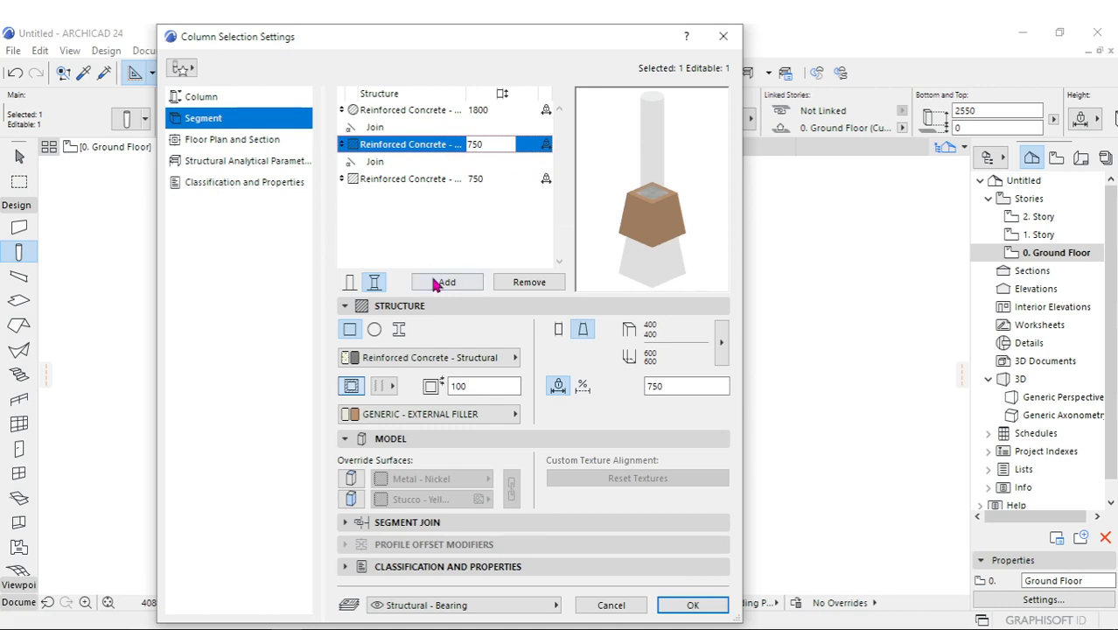
left_click(560, 330)
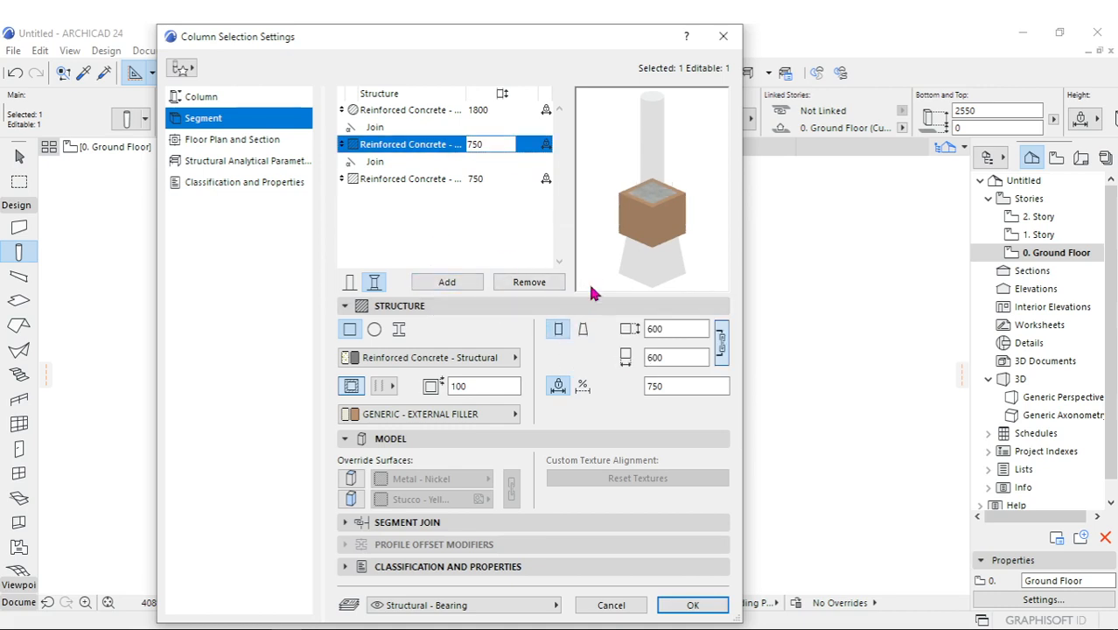
left_click(581, 329)
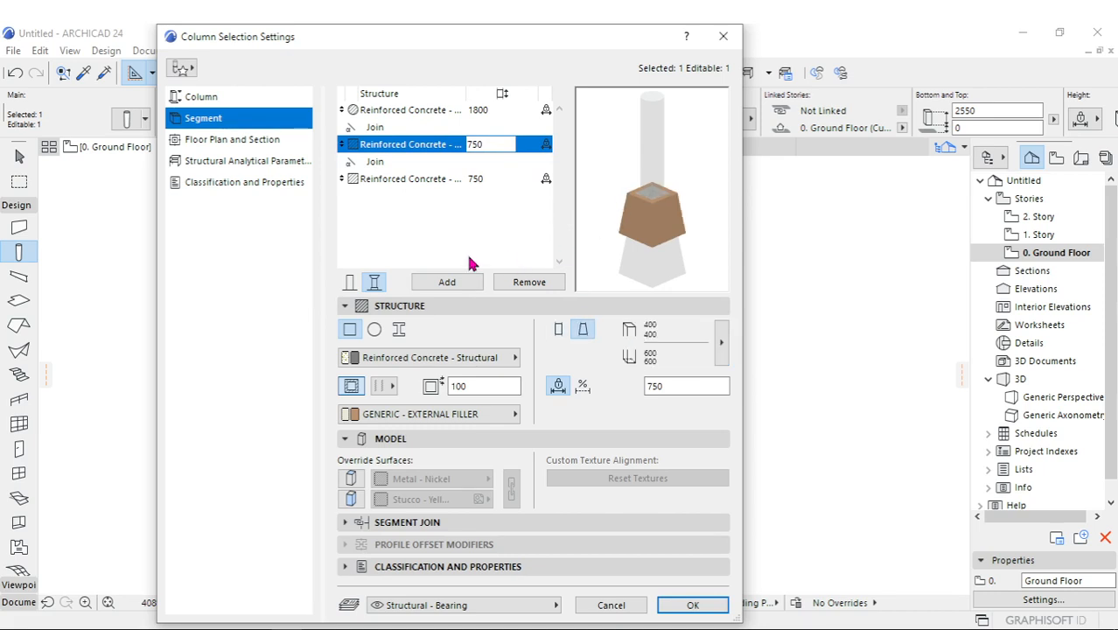
Make the bottom segment uniform with an 800 by 800 cross-section and rotate the preview to check it.
left_click(405, 179)
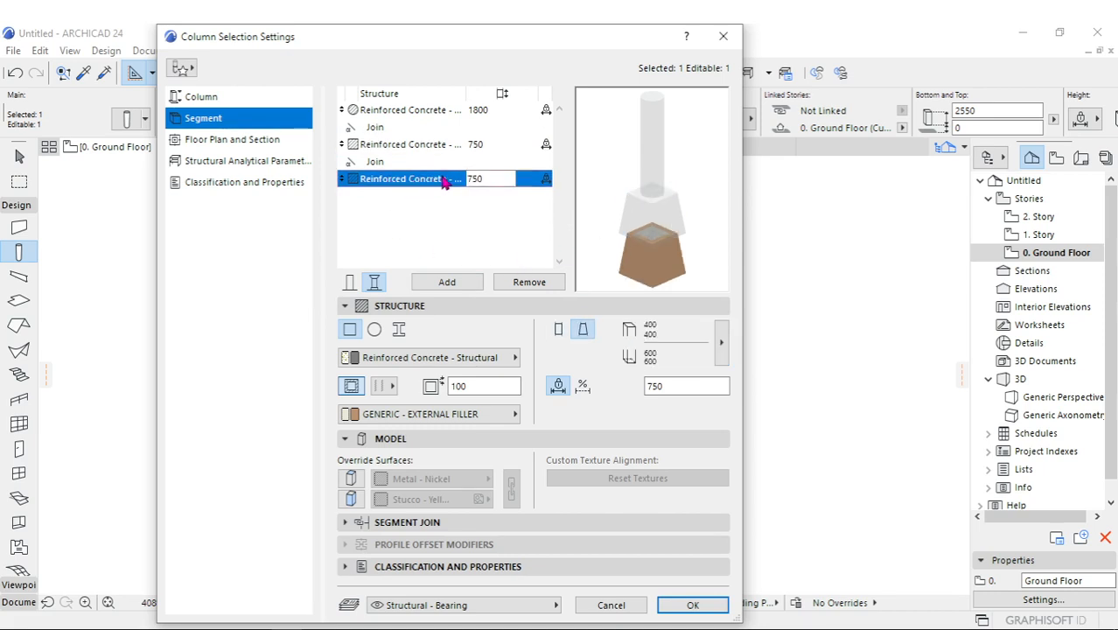
left_click(559, 330)
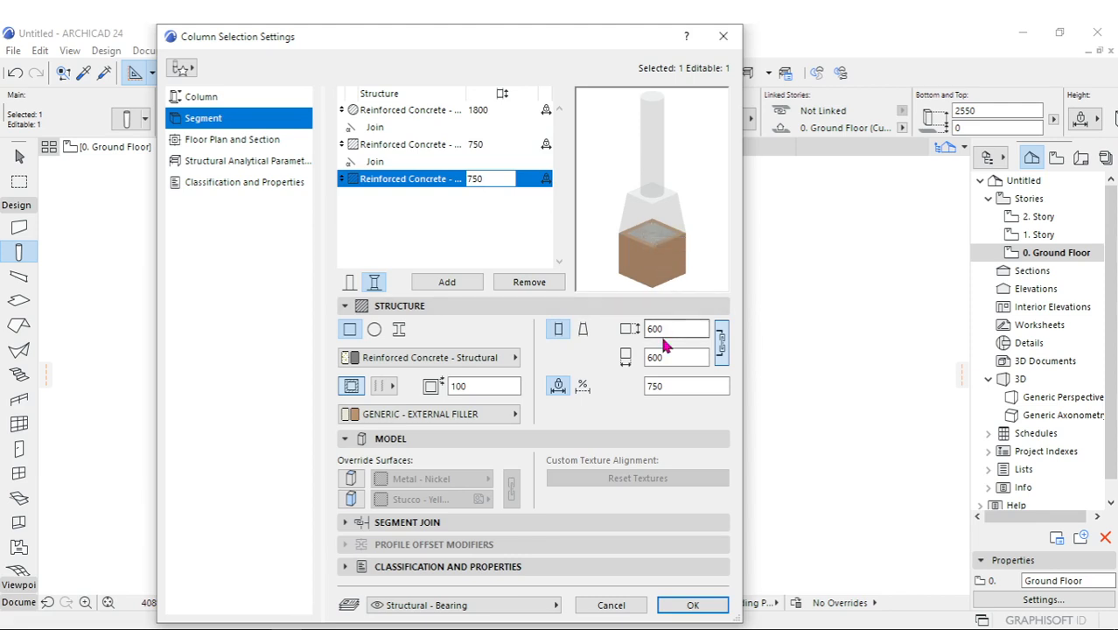
left_click_drag(673, 329, 626, 324)
left_click(715, 256)
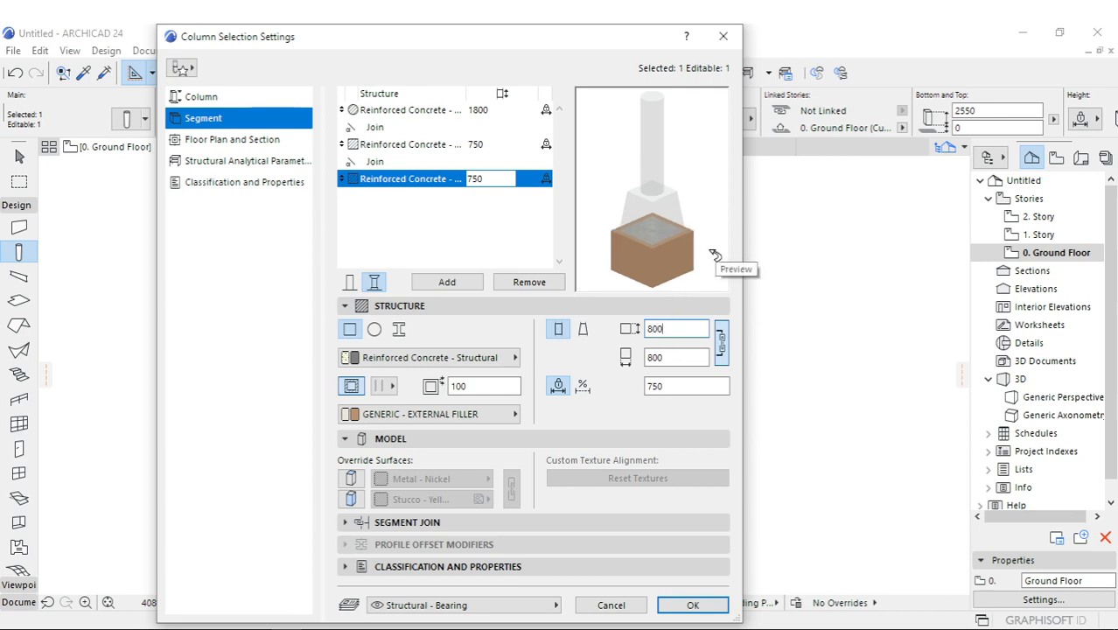
left_click(715, 256)
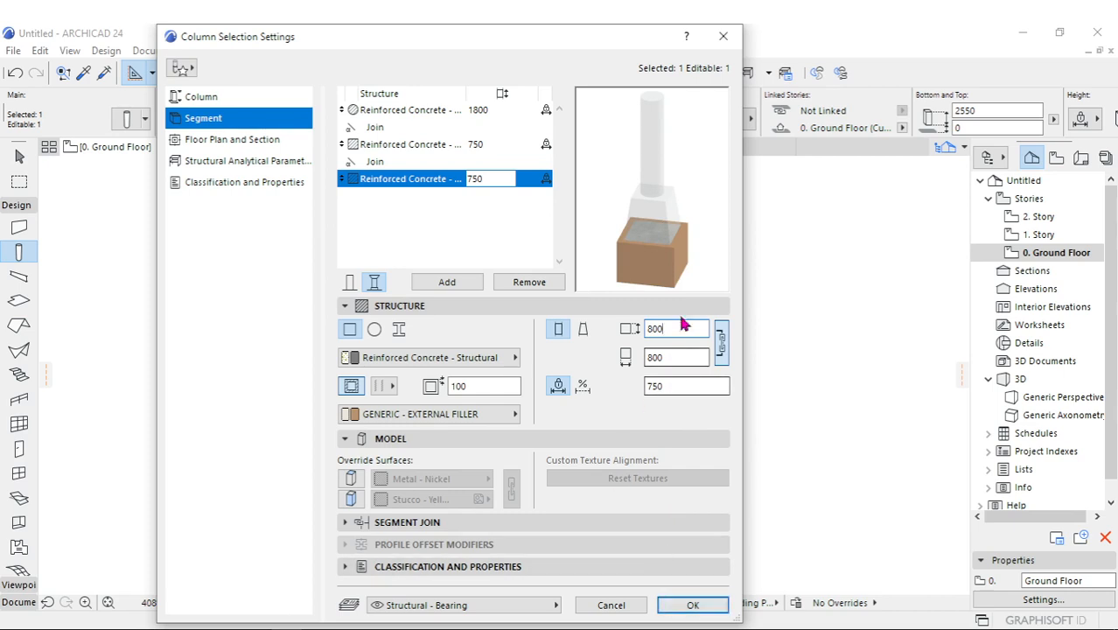
Set the bottom segment's length to 1000, apply the column settings and check the column in 3D.
left_click_drag(491, 178, 375, 180)
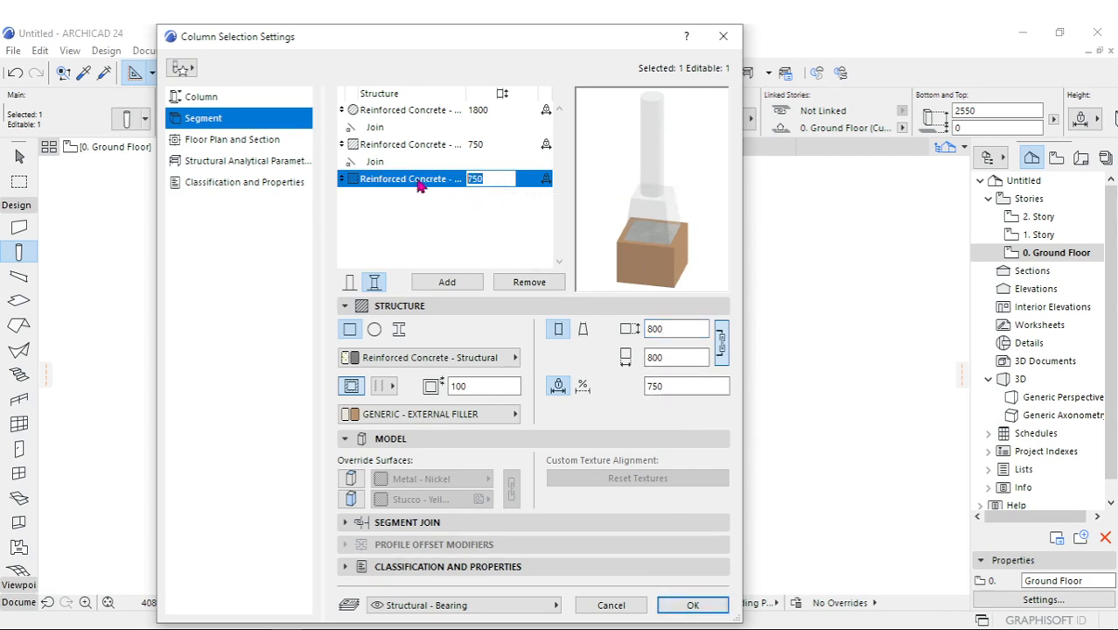
left_click(557, 389)
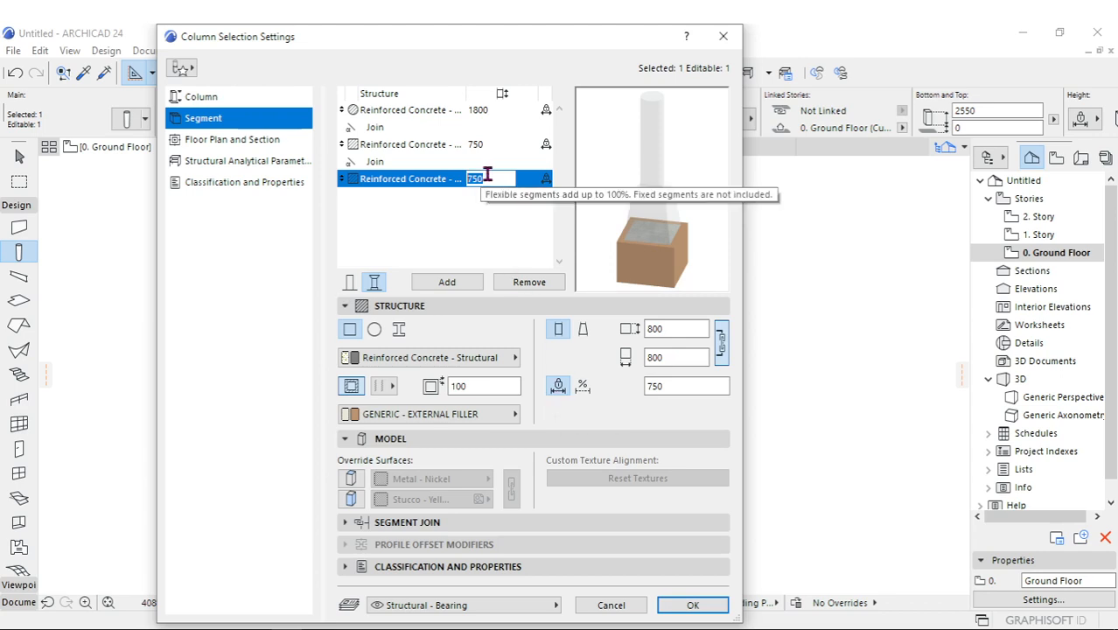
type("1000")
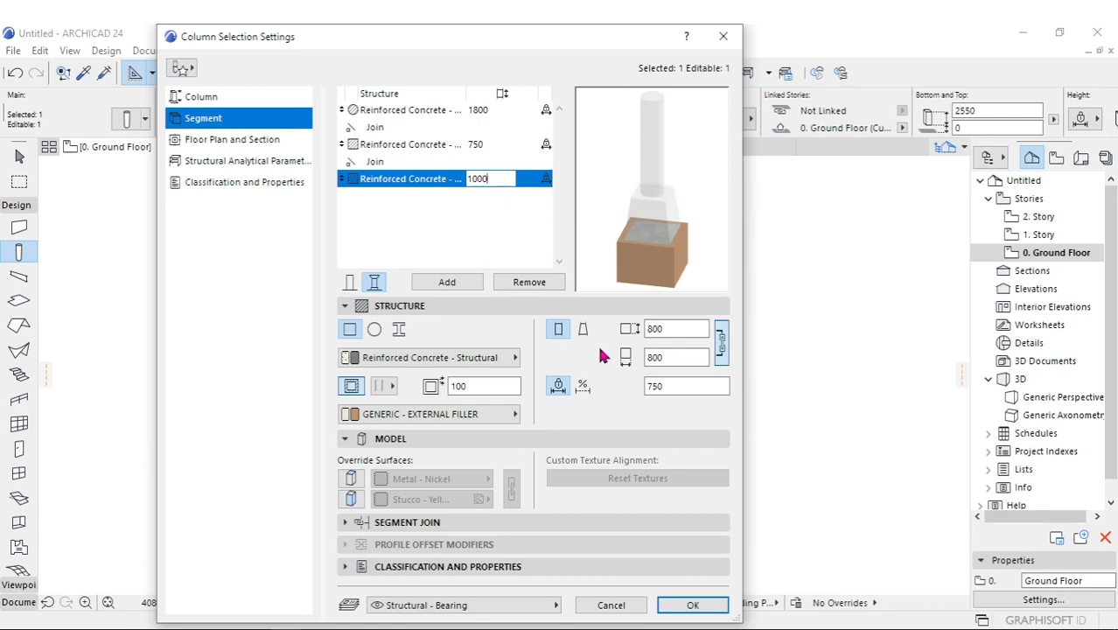
left_click(664, 225)
left_click(693, 605)
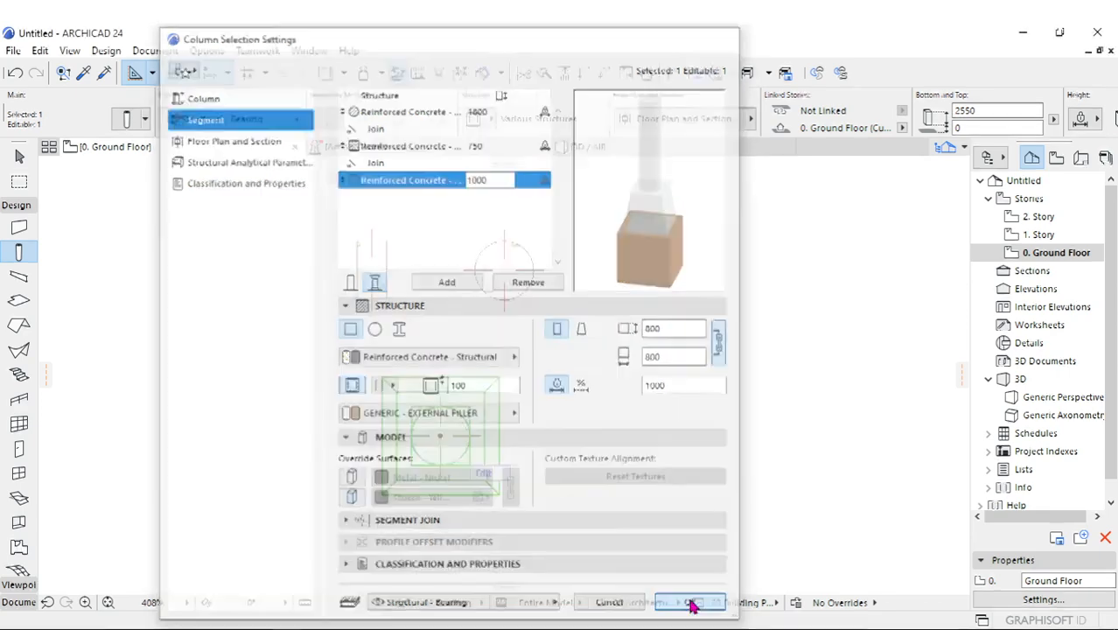
left_click(581, 146)
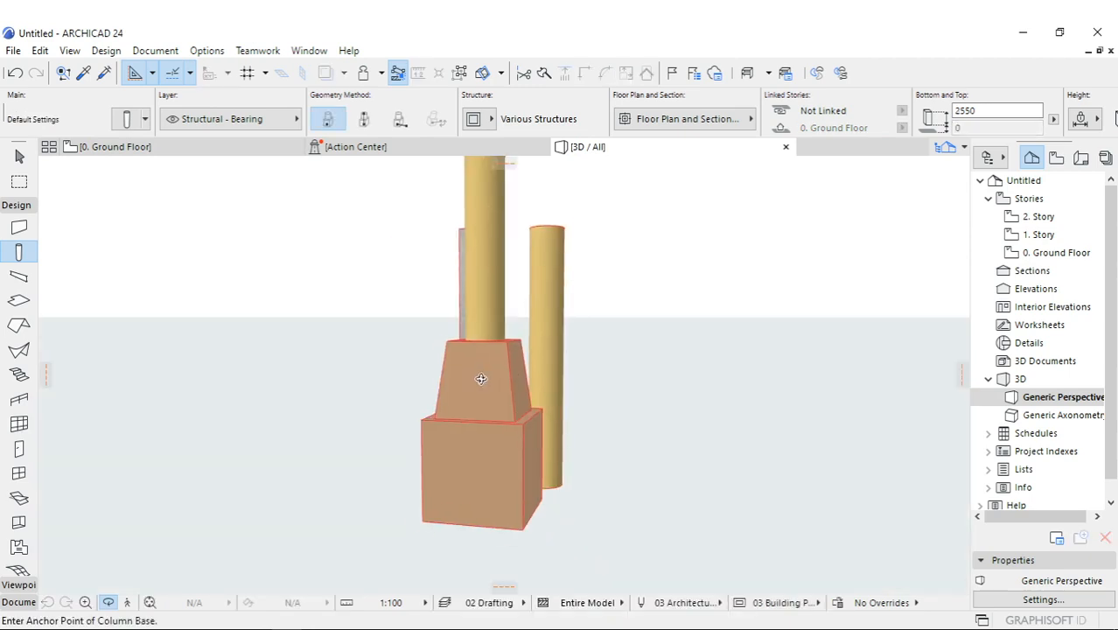
middle_click_drag(480, 380, 443, 324, "shift")
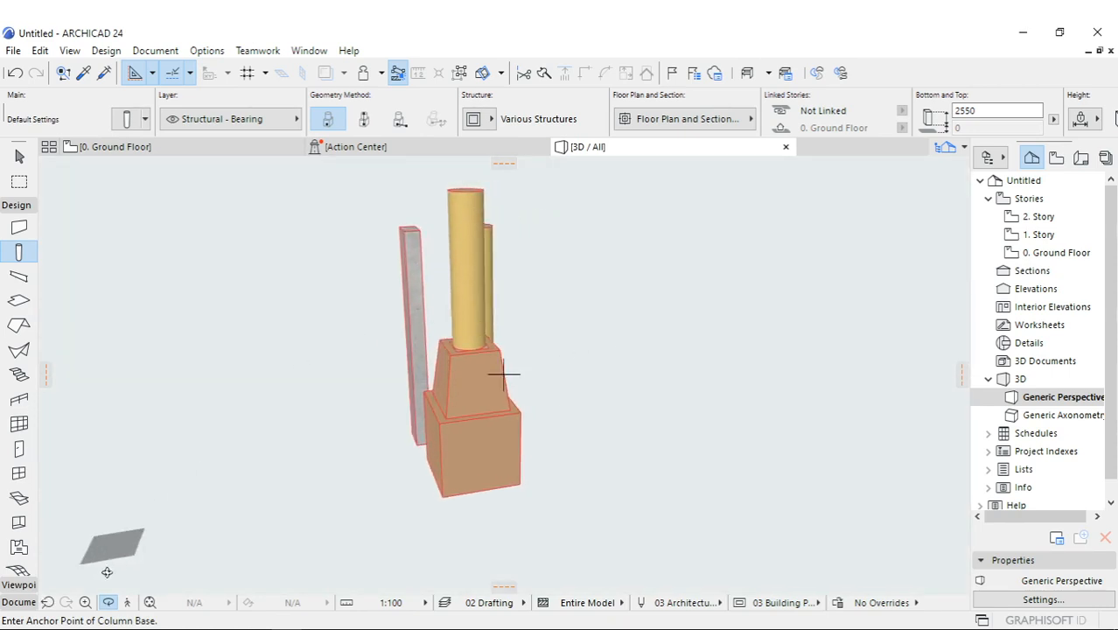
Reopen the selected column's settings from the ground floor plan and review each of its three segments.
left_click(120, 149)
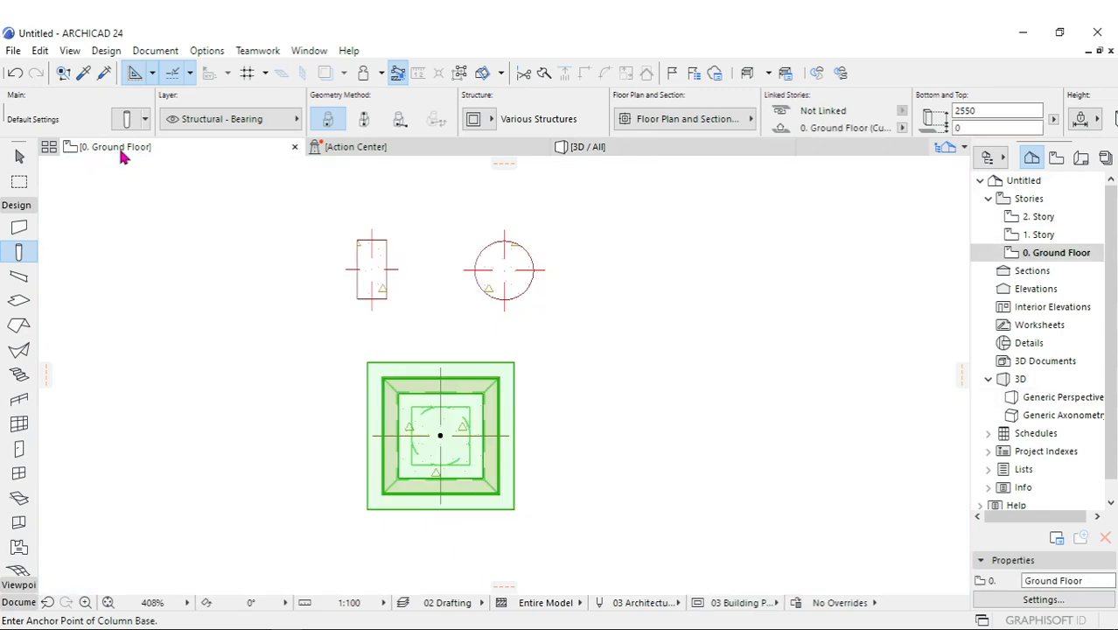
left_click(131, 119)
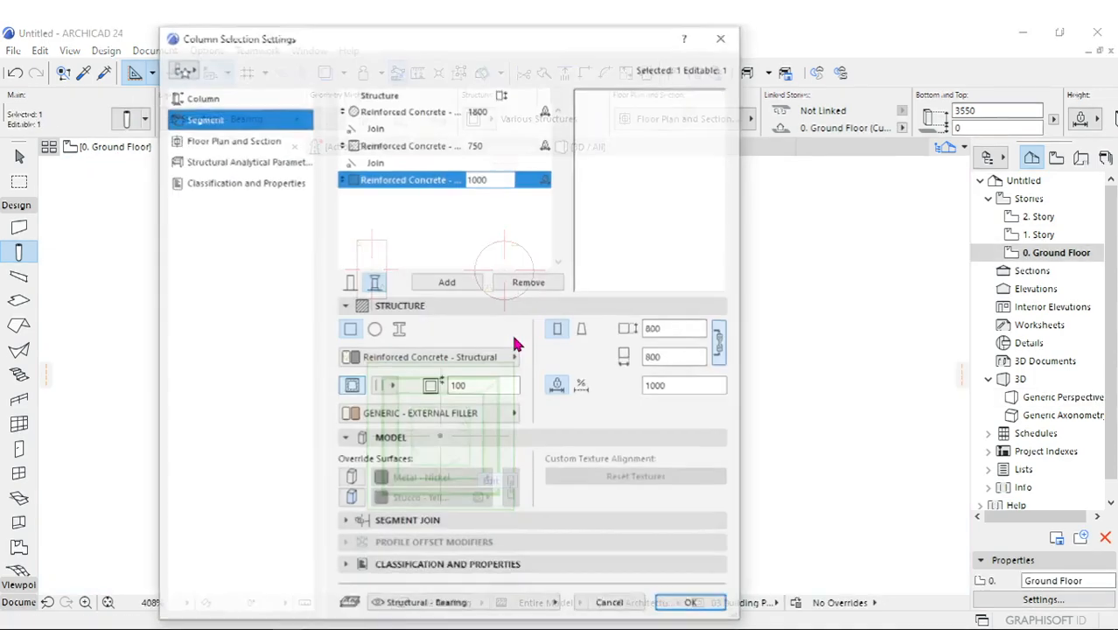
left_click(412, 110)
left_click(411, 145)
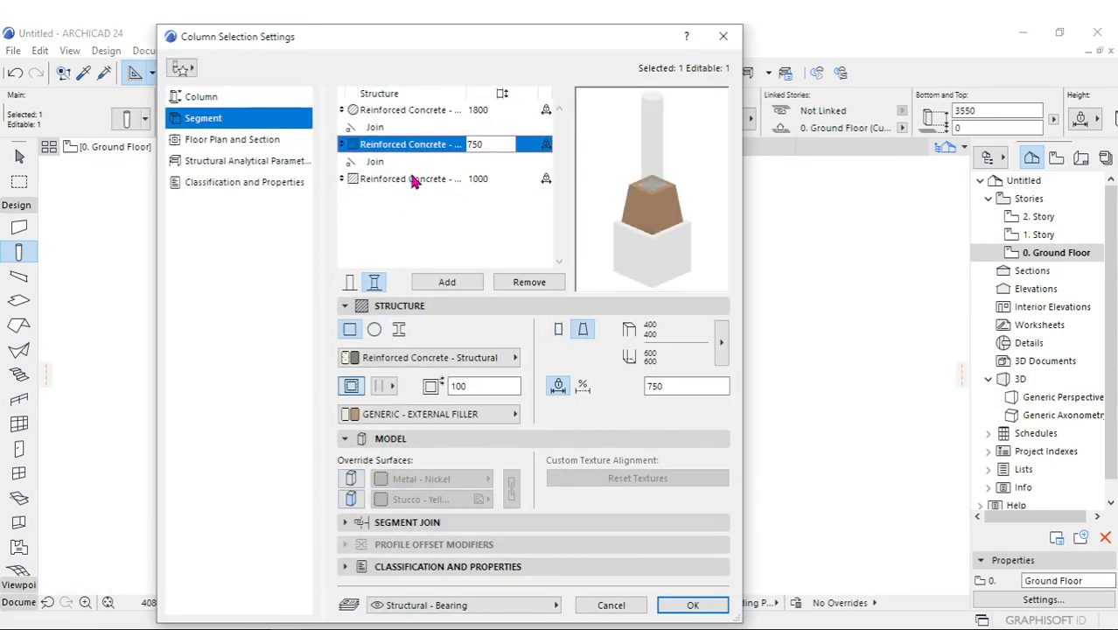
left_click(414, 179)
left_click(411, 113)
left_click(410, 149)
left_click(414, 179)
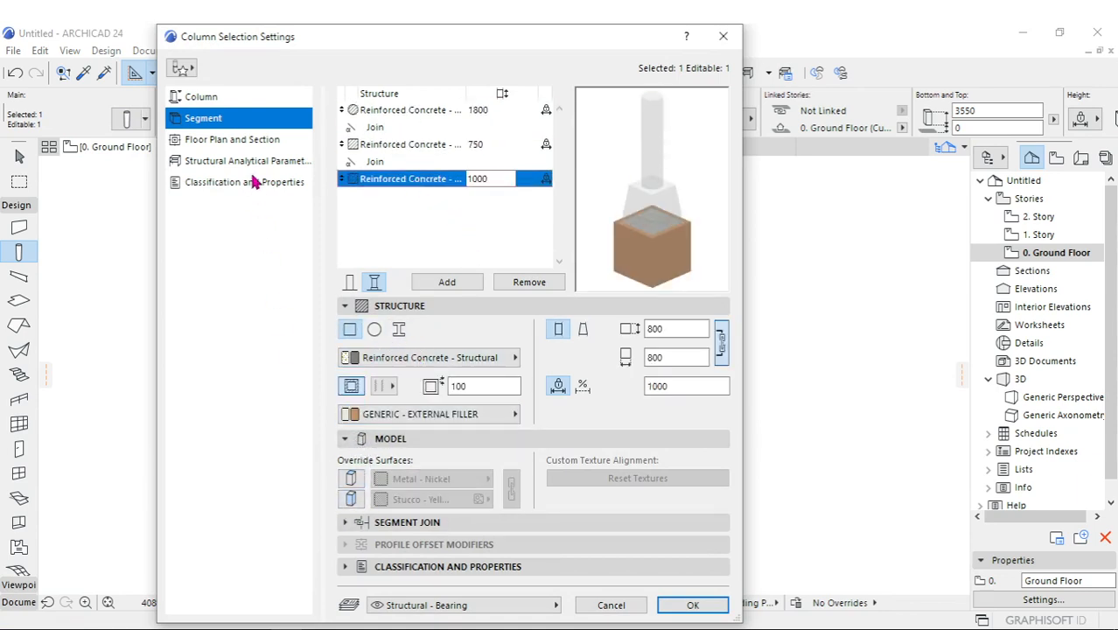
Remove the veneer from the bottom segment and make it tapered, keeping its top and bottom dimensions at 800 by 800.
left_click(351, 387)
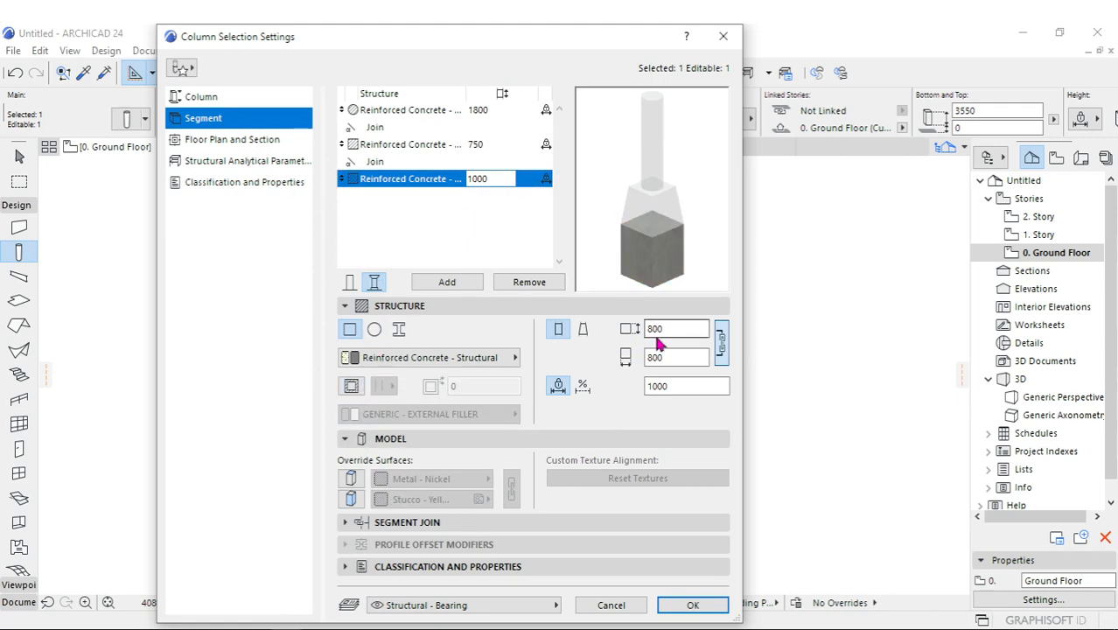
left_click(583, 330)
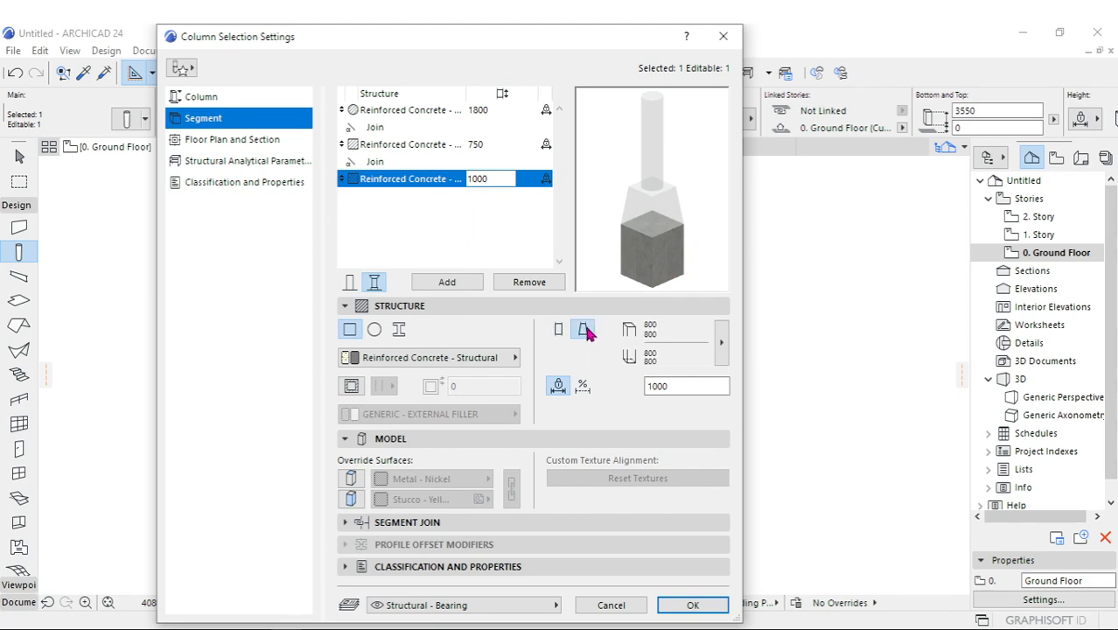
left_click(721, 342)
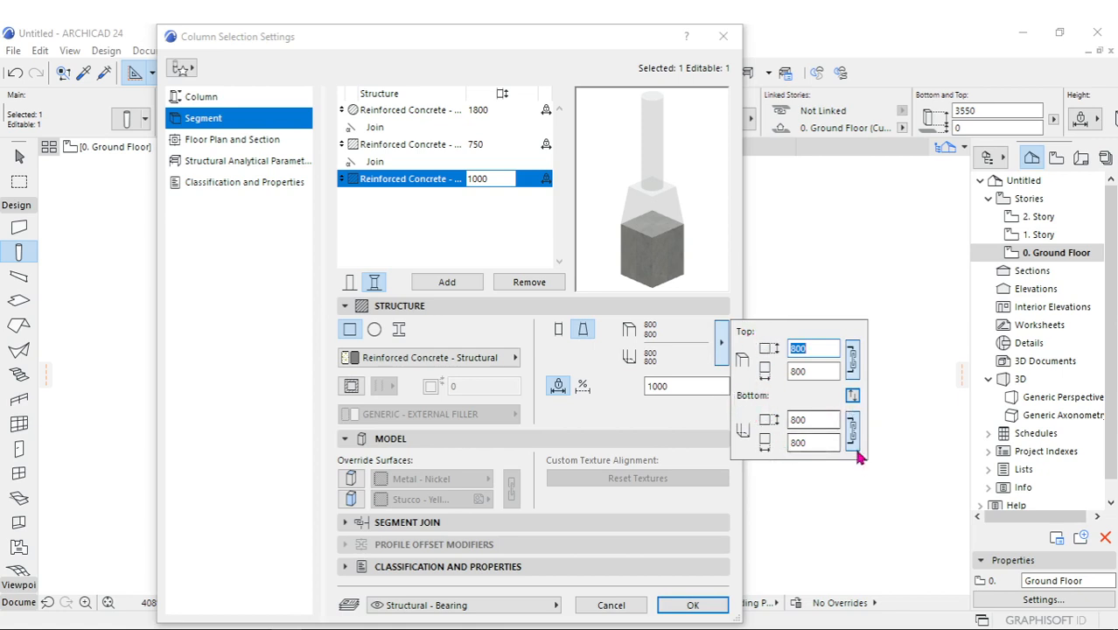
left_click(691, 329)
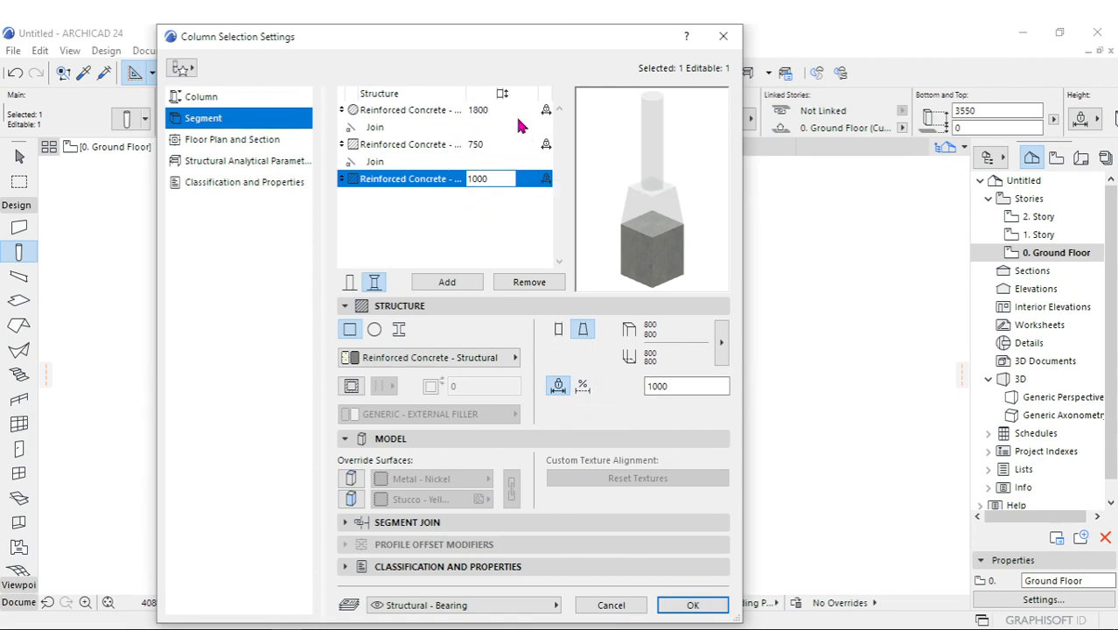
Compare the percentage and fixed height options for the bottom segment, keep it fixed, and review the height of each segment.
left_click(583, 387)
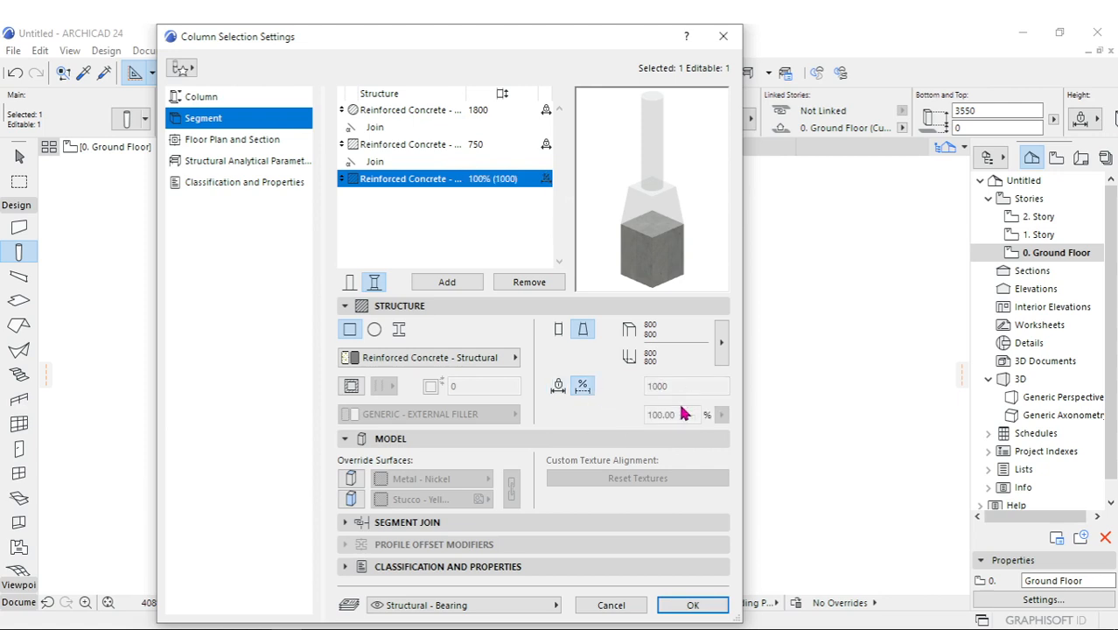
left_click(558, 386)
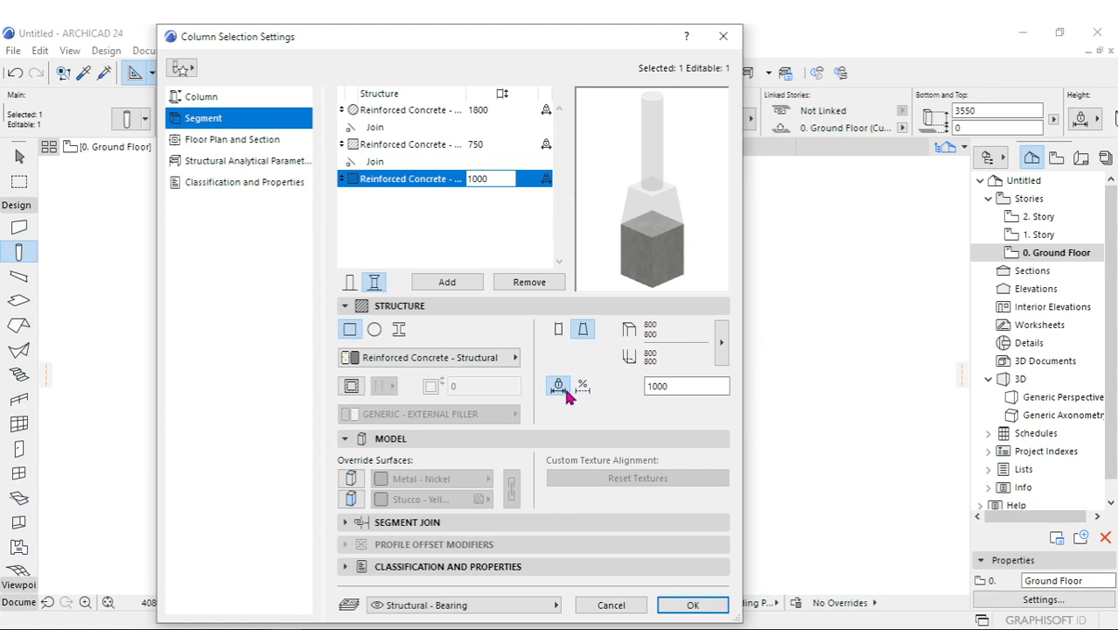
left_click(483, 111)
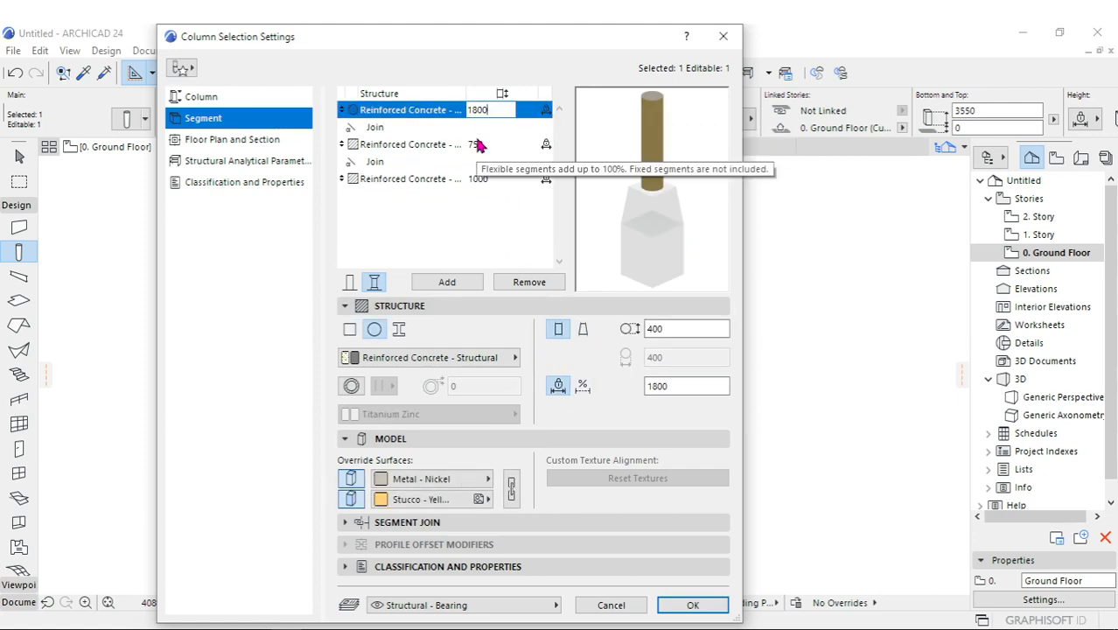
left_click(483, 145)
left_click(487, 179)
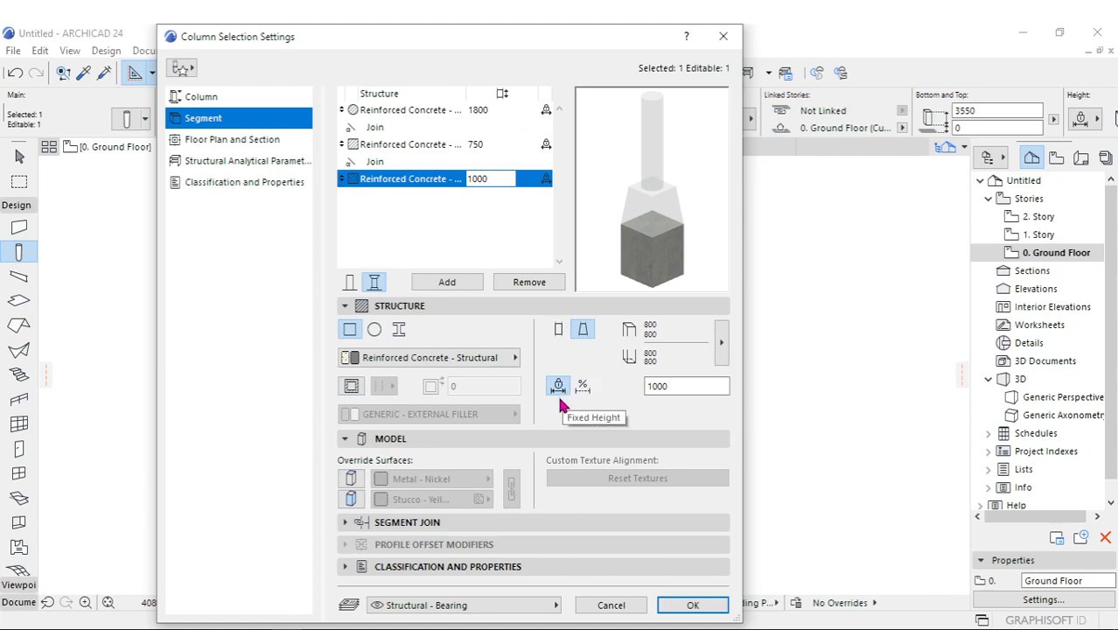
left_click(483, 144)
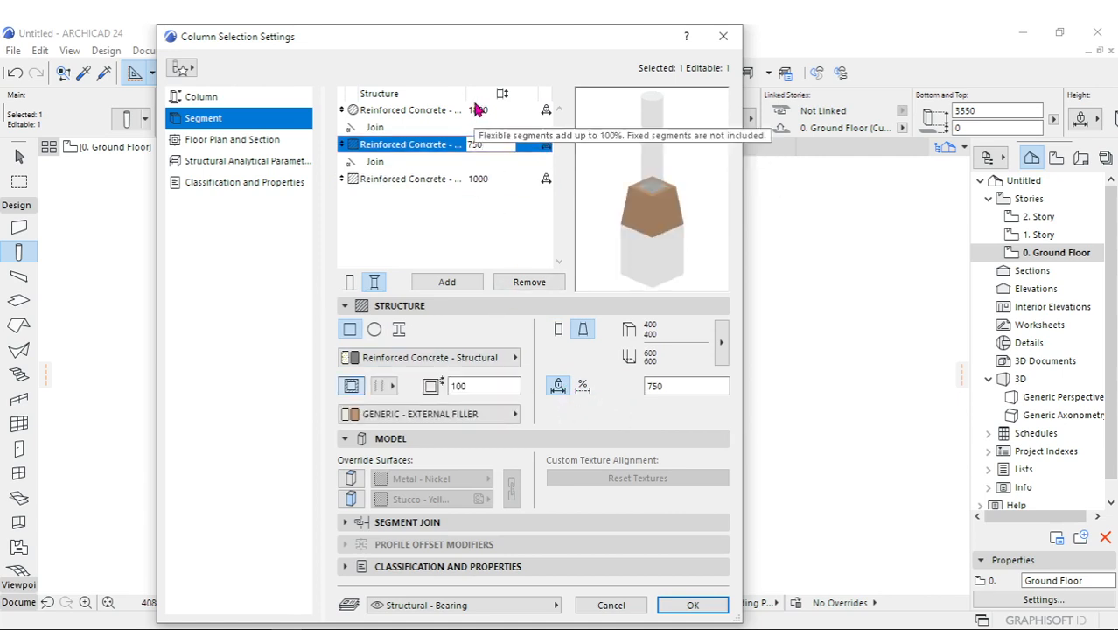
left_click(472, 110)
left_click(461, 144)
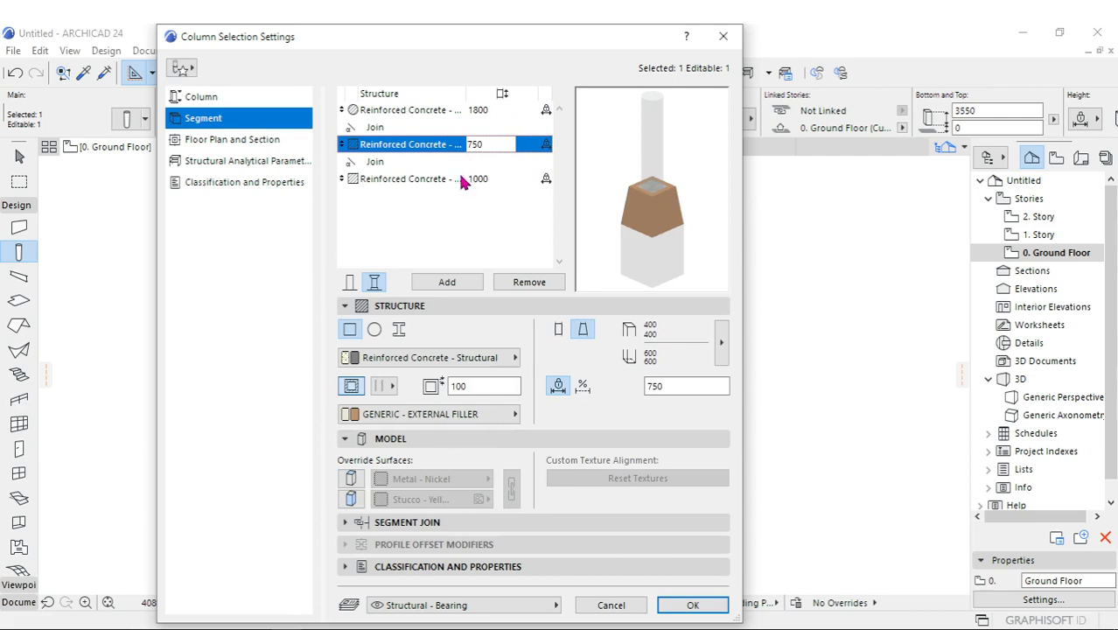
left_click(464, 180)
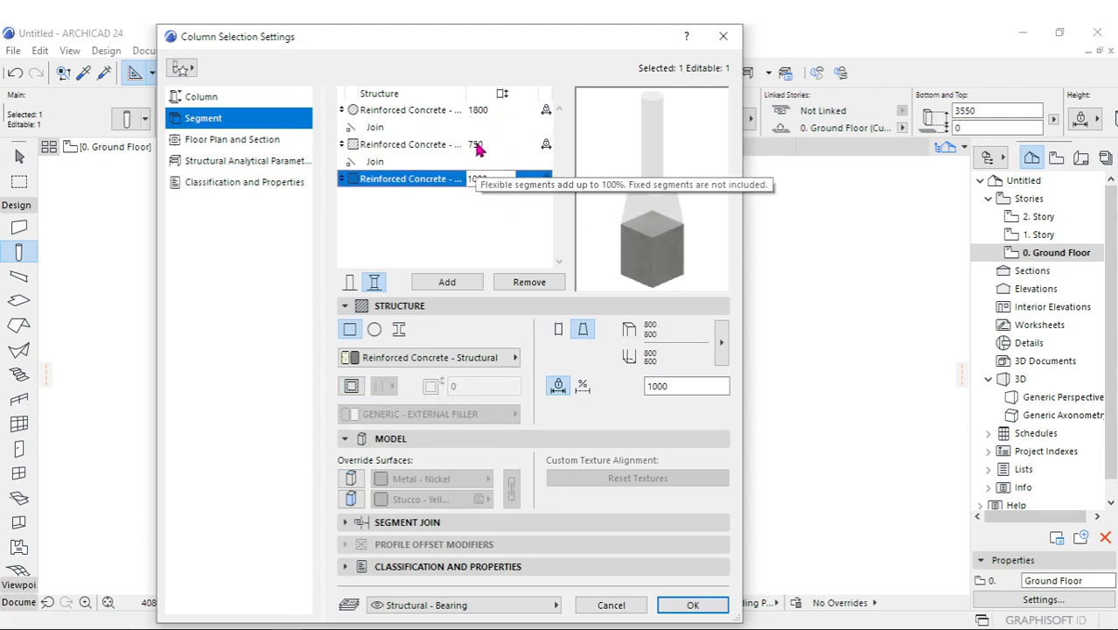
left_click(477, 145)
left_click(479, 179)
Remove the veneer from the tapered middle segment.
left_click(479, 145)
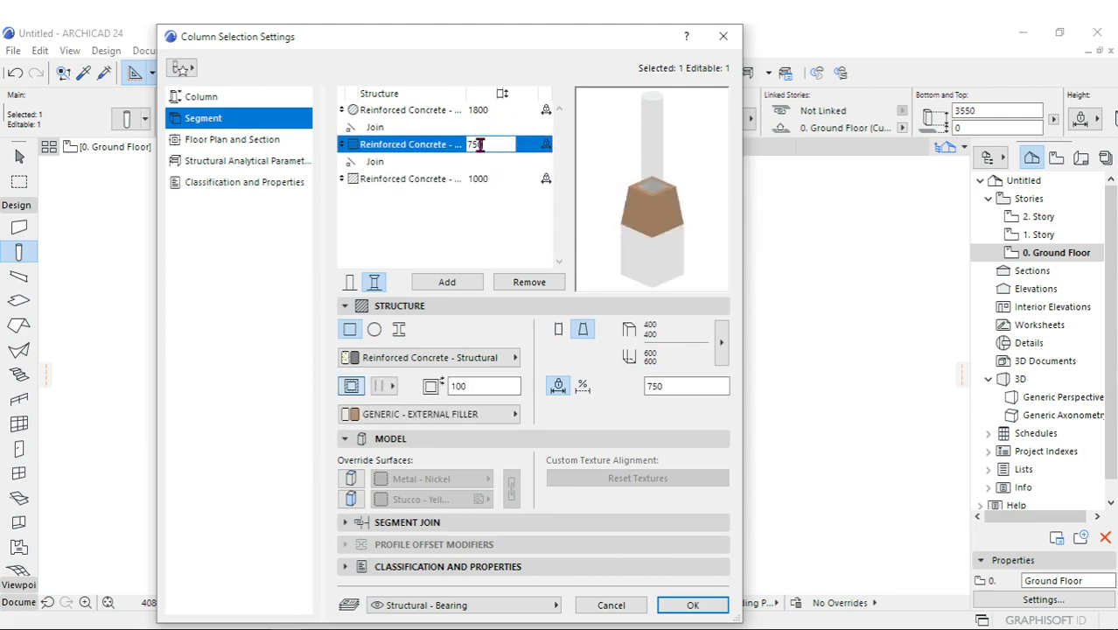
left_click(358, 383)
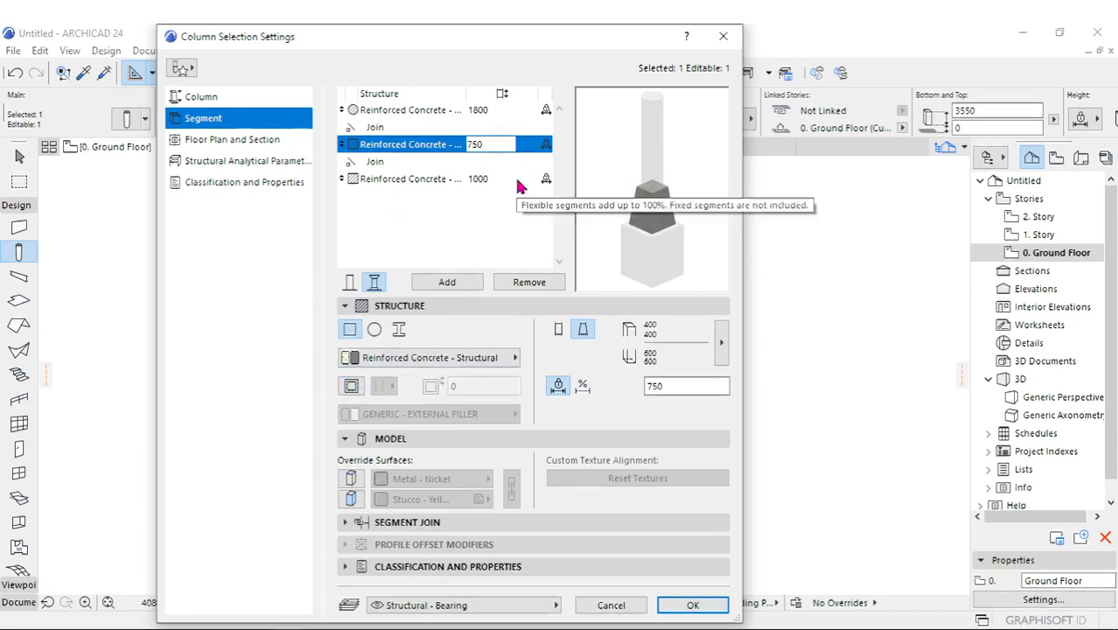
left_click(346, 438)
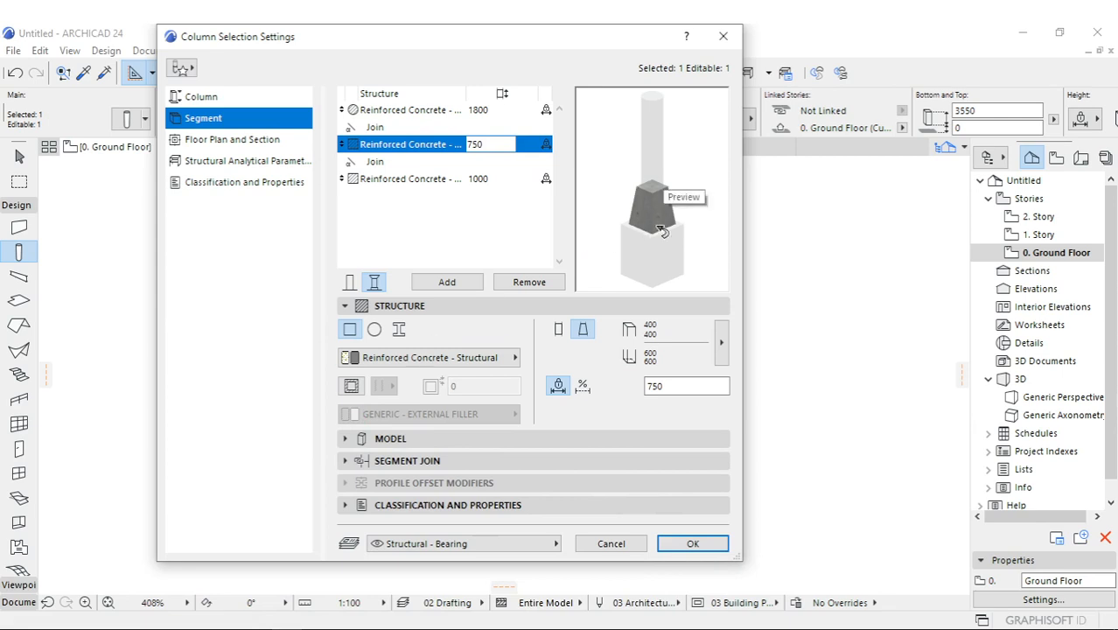
Change the join under the top segment from custom angle to horizontal and add another round segment below the top one.
left_click(405, 128)
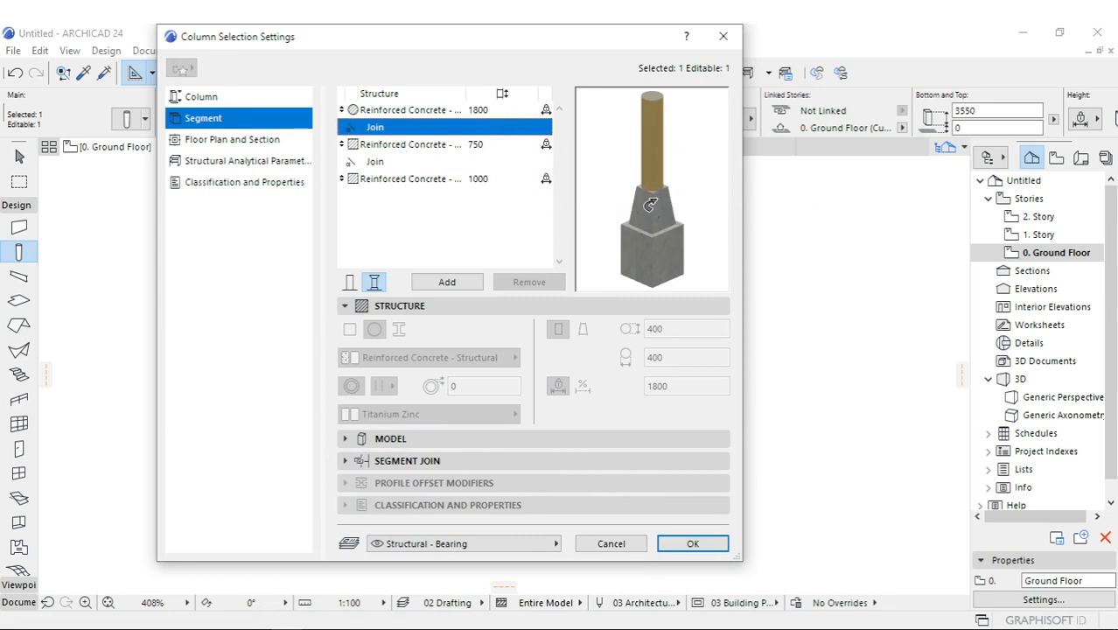
left_click(381, 460)
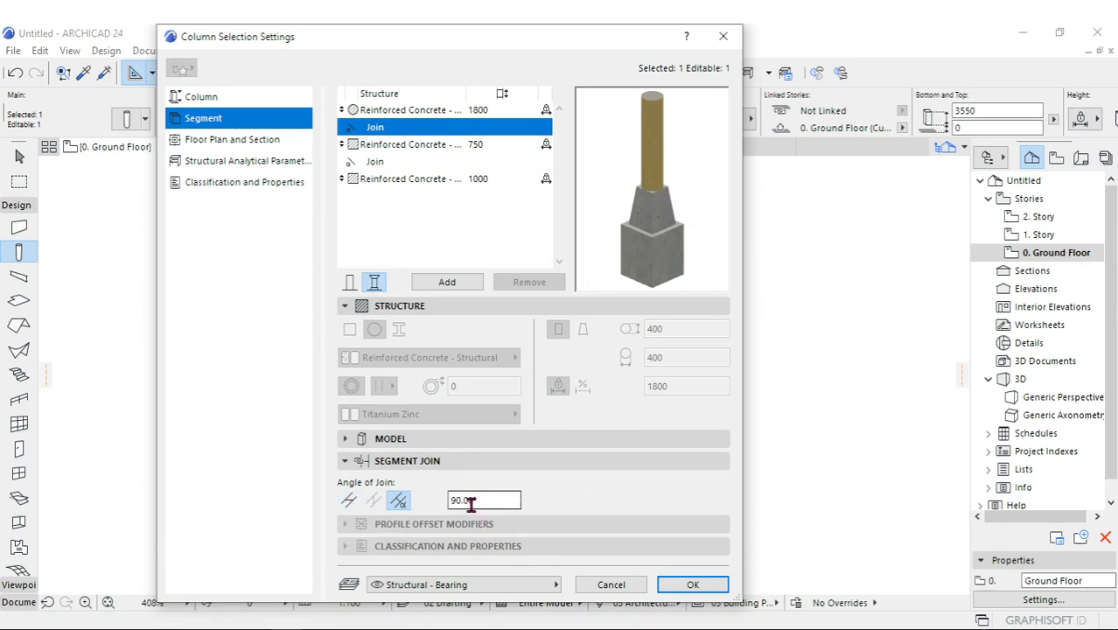
left_click(349, 500)
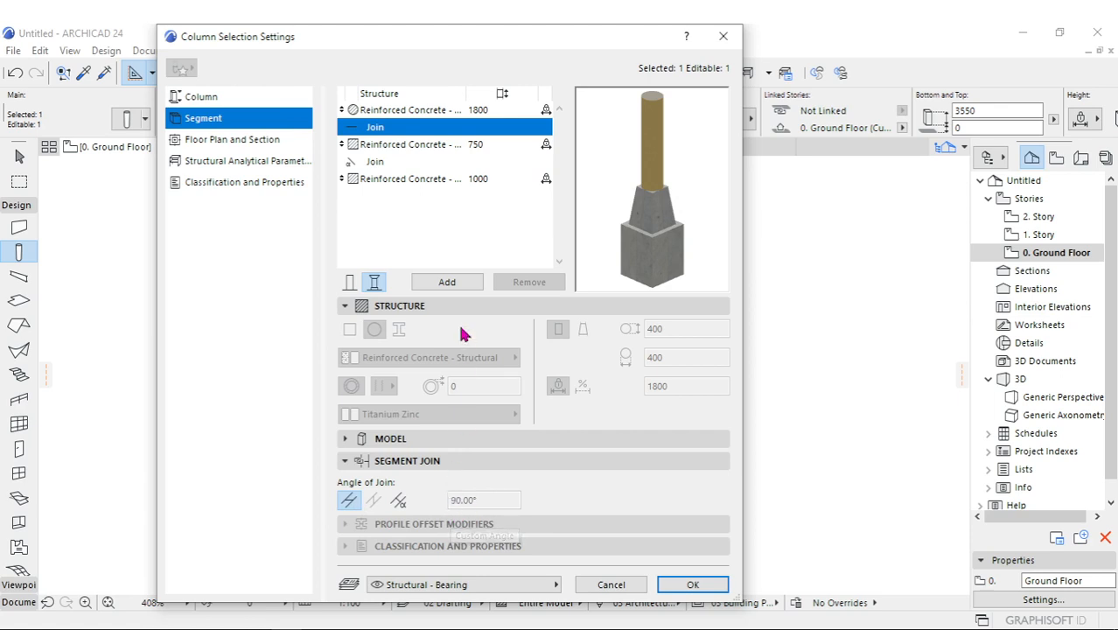
left_click(433, 111)
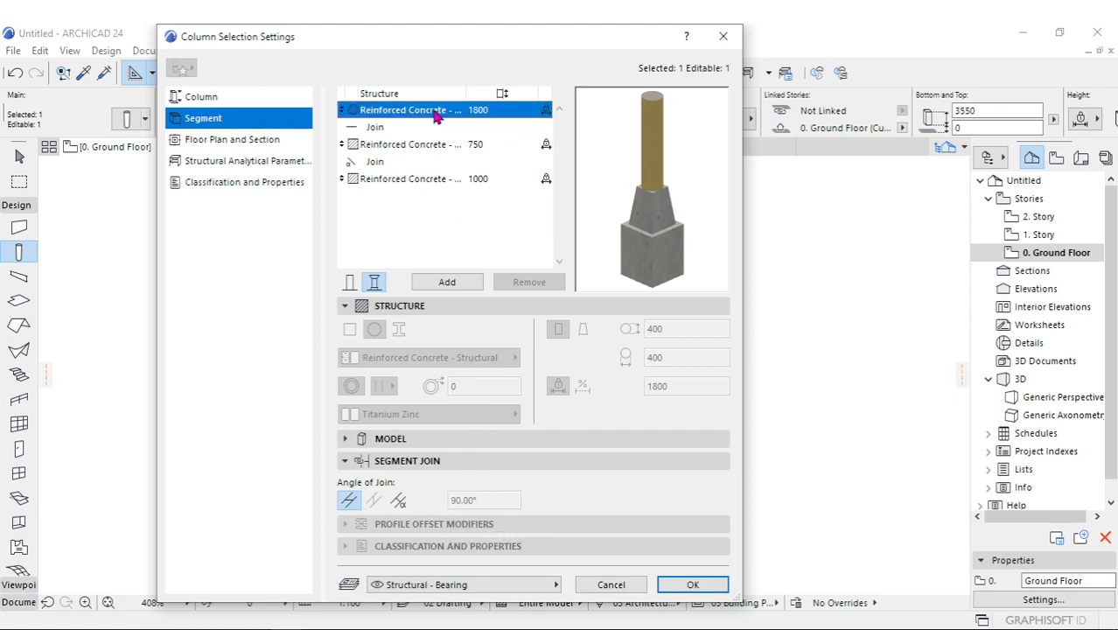
left_click(464, 281)
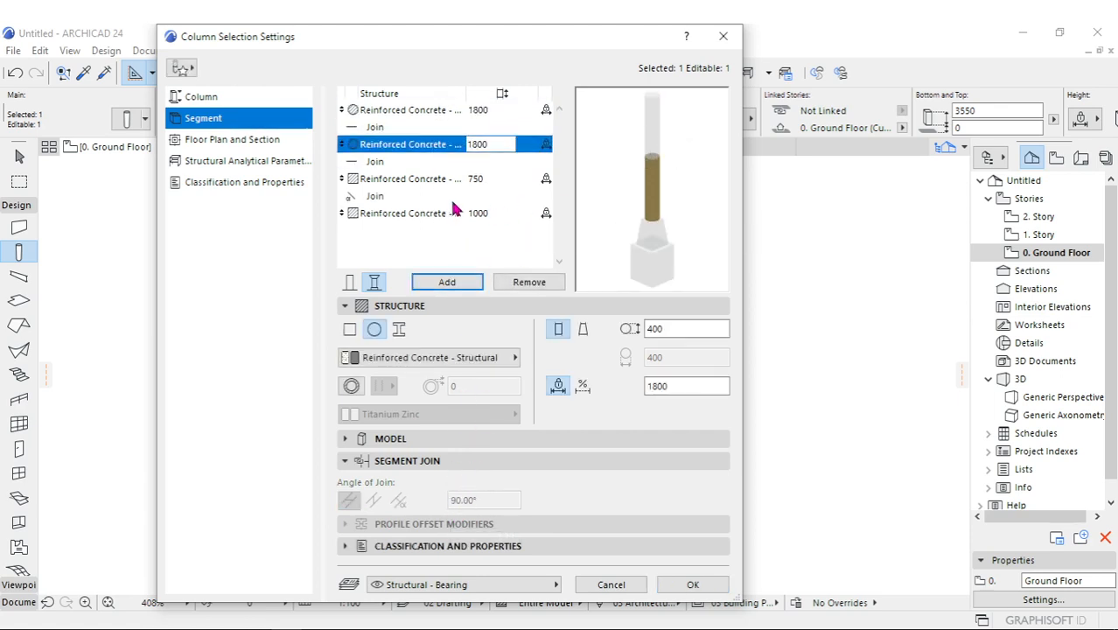
Give the join between the two round segments a custom angle of 45°.
left_click(419, 127)
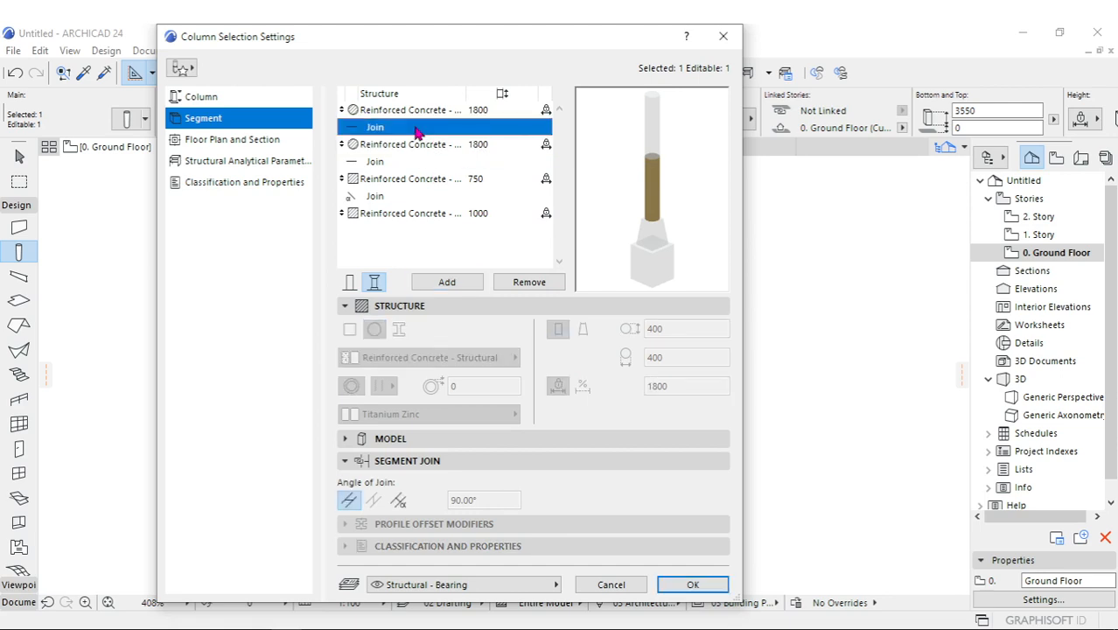
left_click(347, 461)
left_click(347, 461)
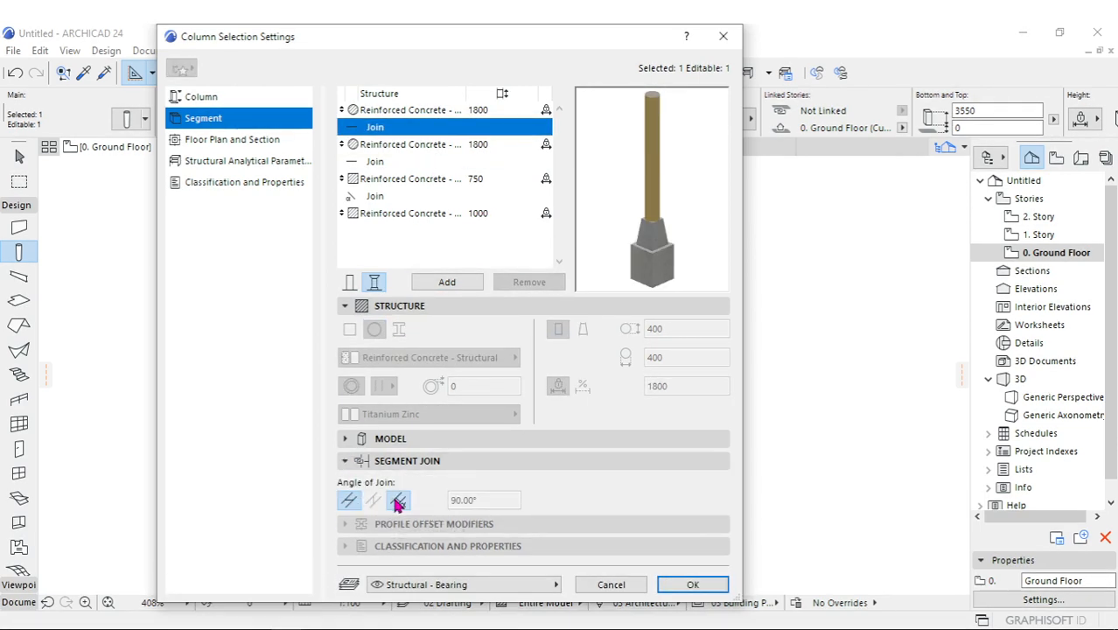
left_click(399, 501)
left_click(354, 500)
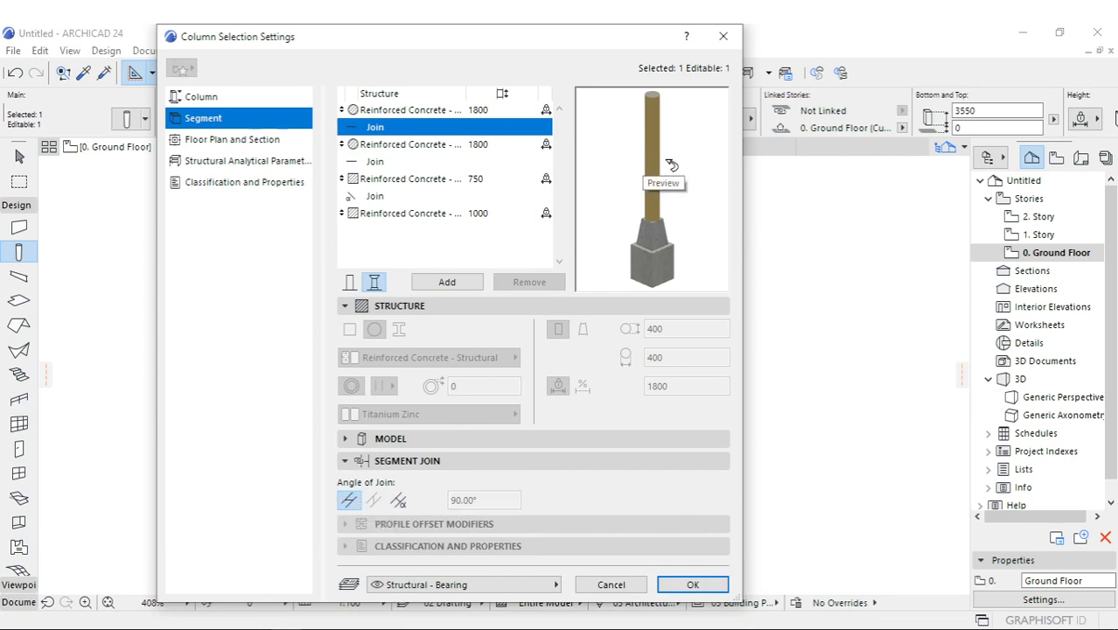
left_click(399, 503)
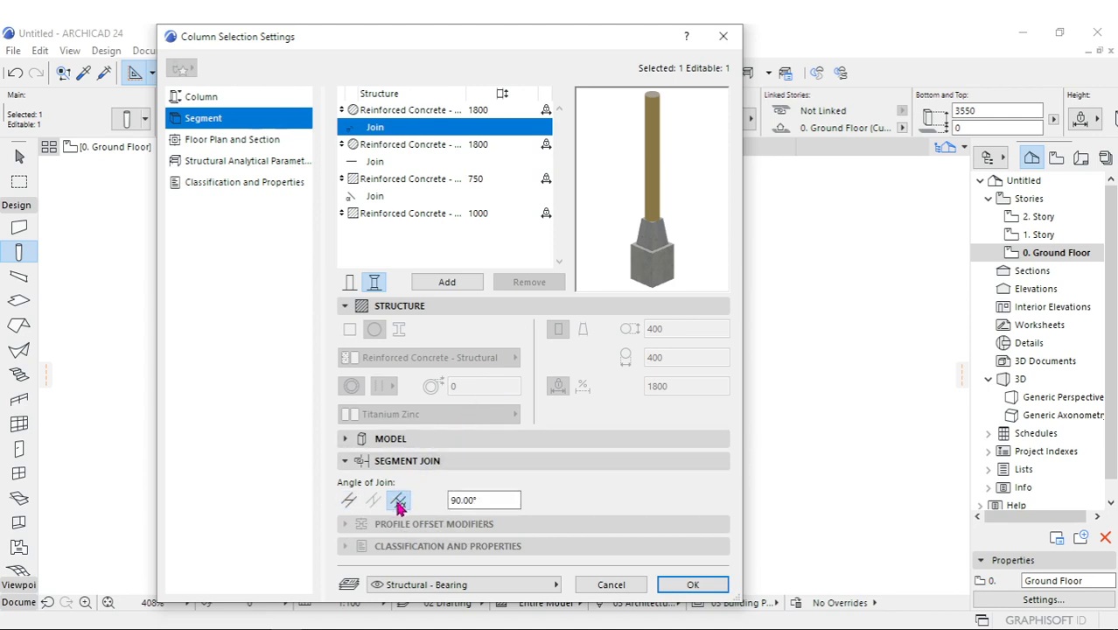
left_click_drag(496, 500, 422, 503)
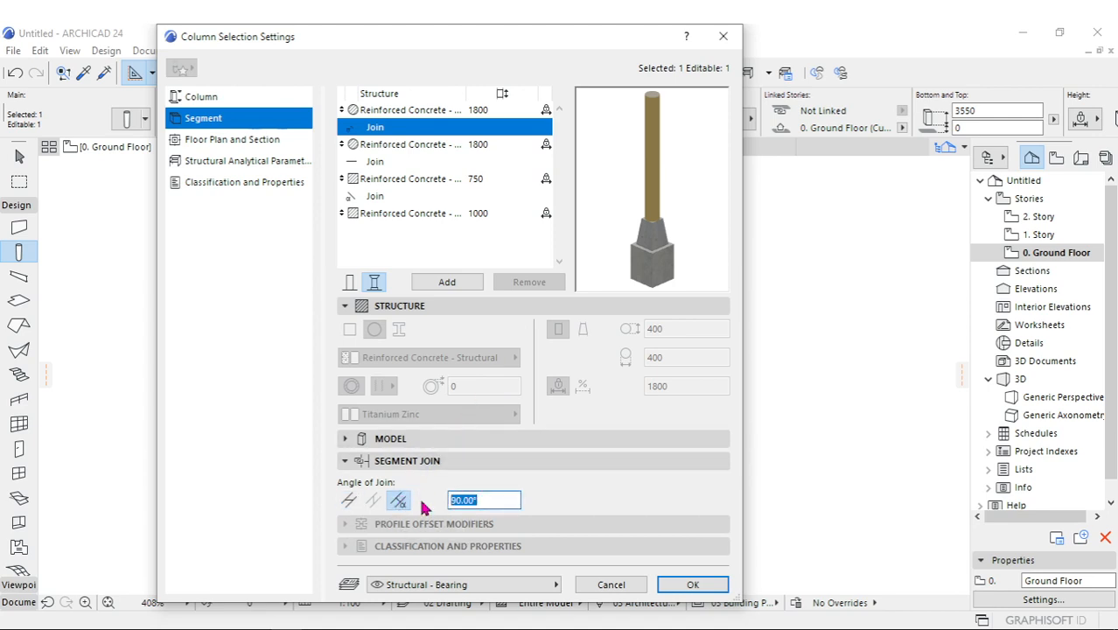
type("45")
Turn off both surface overrides on the lower round segment and apply the column settings.
left_click(451, 146)
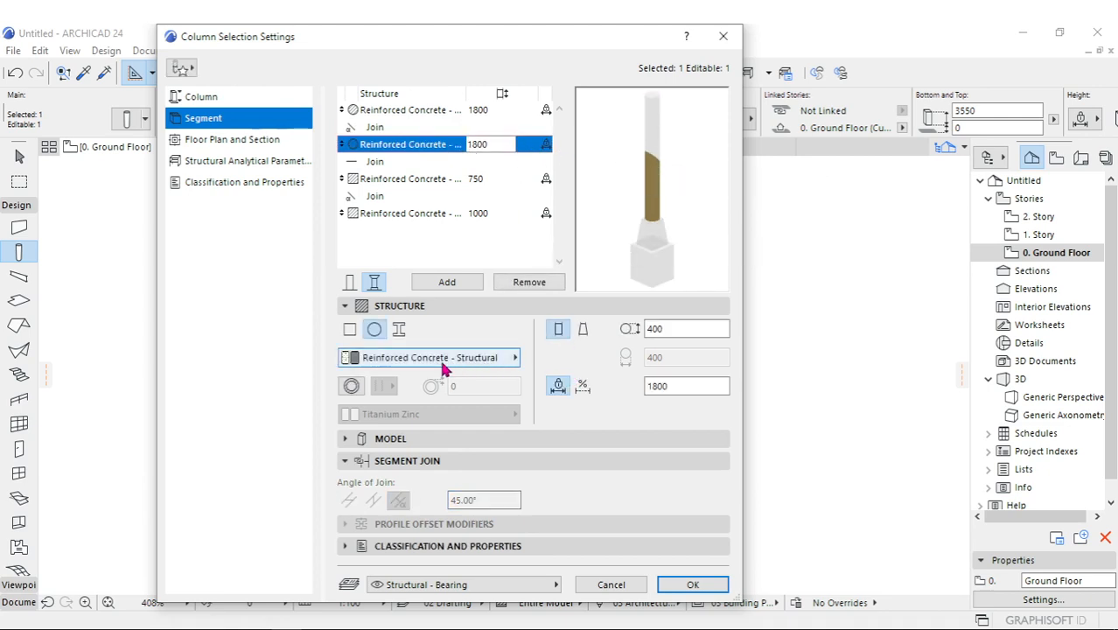
left_click(349, 439)
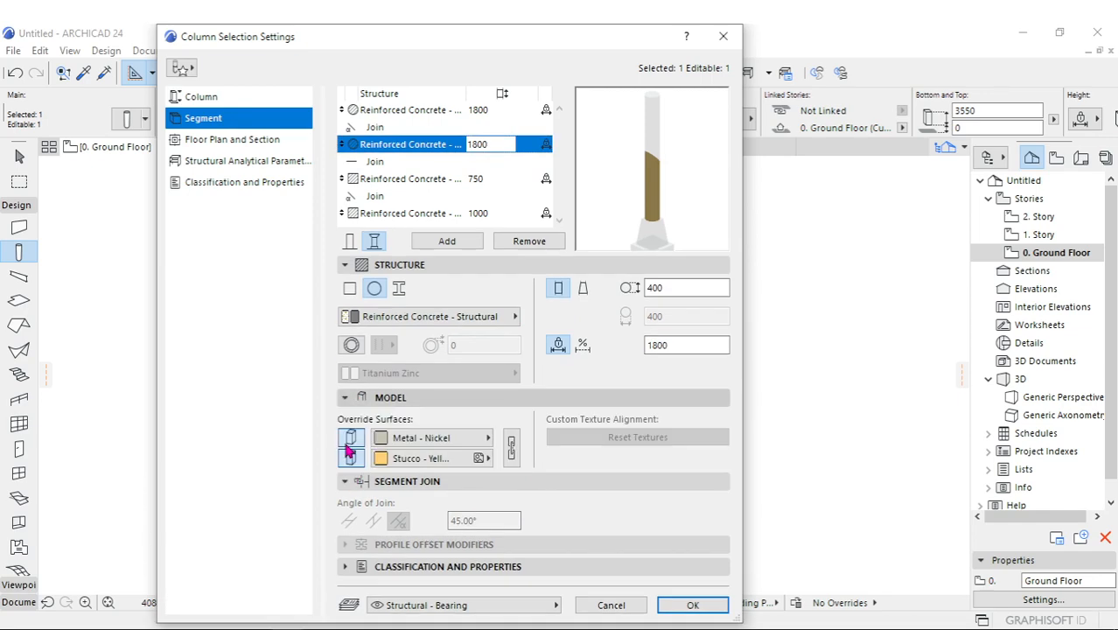
left_click(350, 438)
left_click(350, 458)
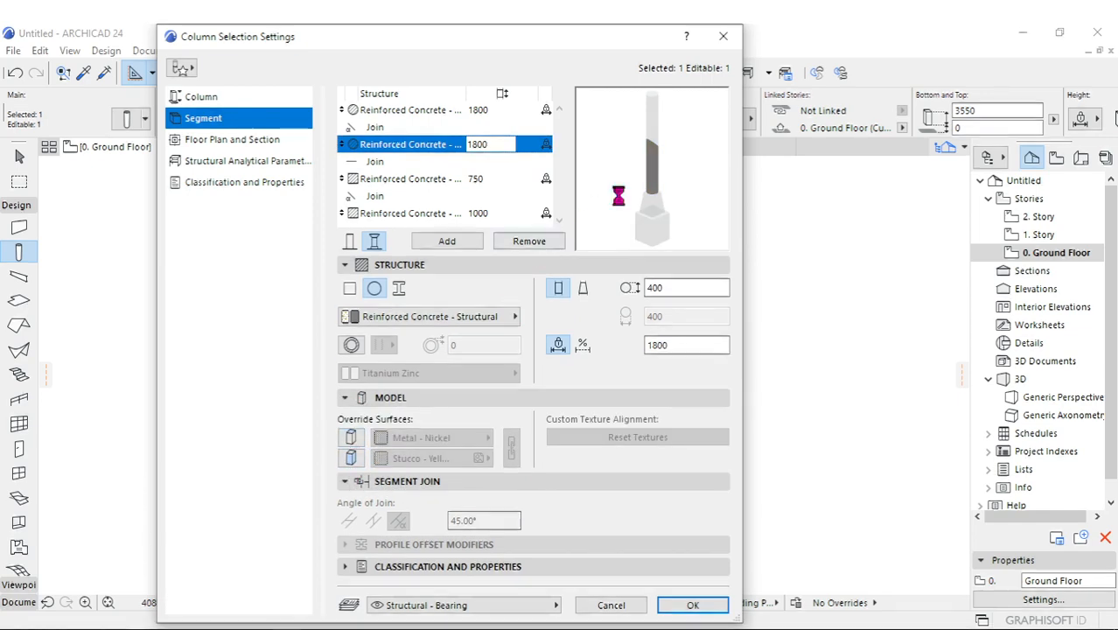
left_click(697, 604)
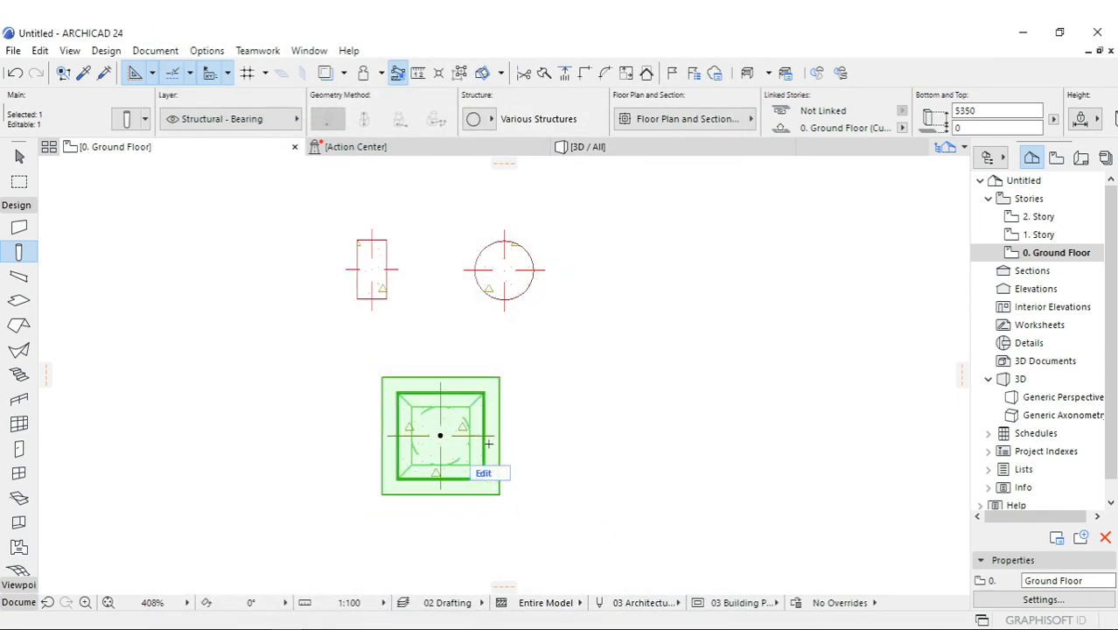
Show the column in 3D and inspect the angled join between its two round segments up close.
left_click(588, 147)
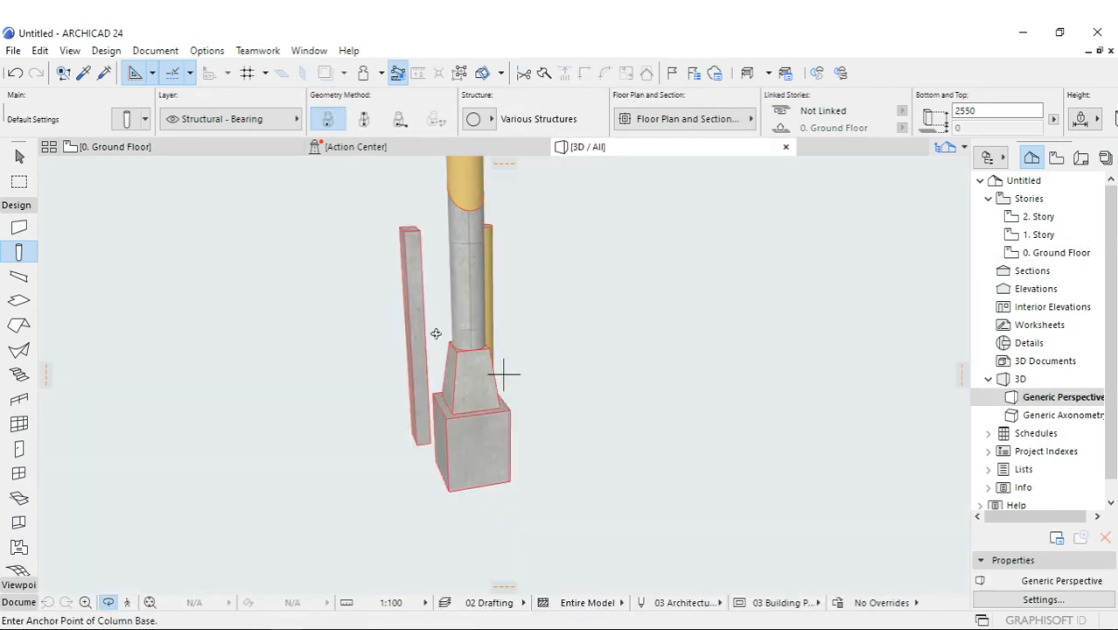
left_click_drag(435, 334, 363, 234)
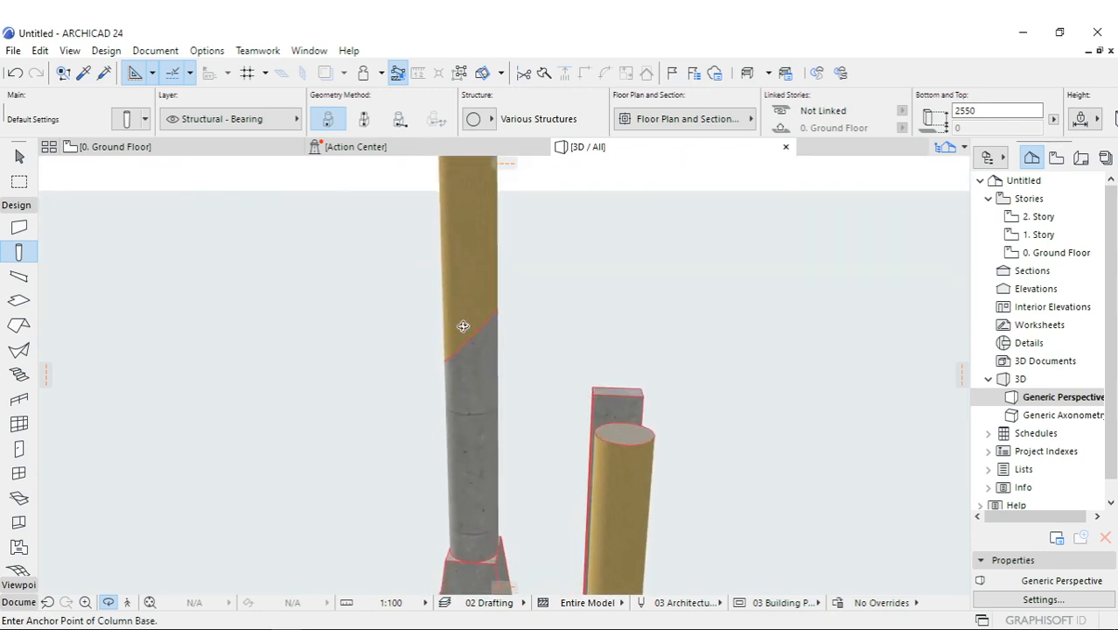
scroll(464, 327, "up", 4)
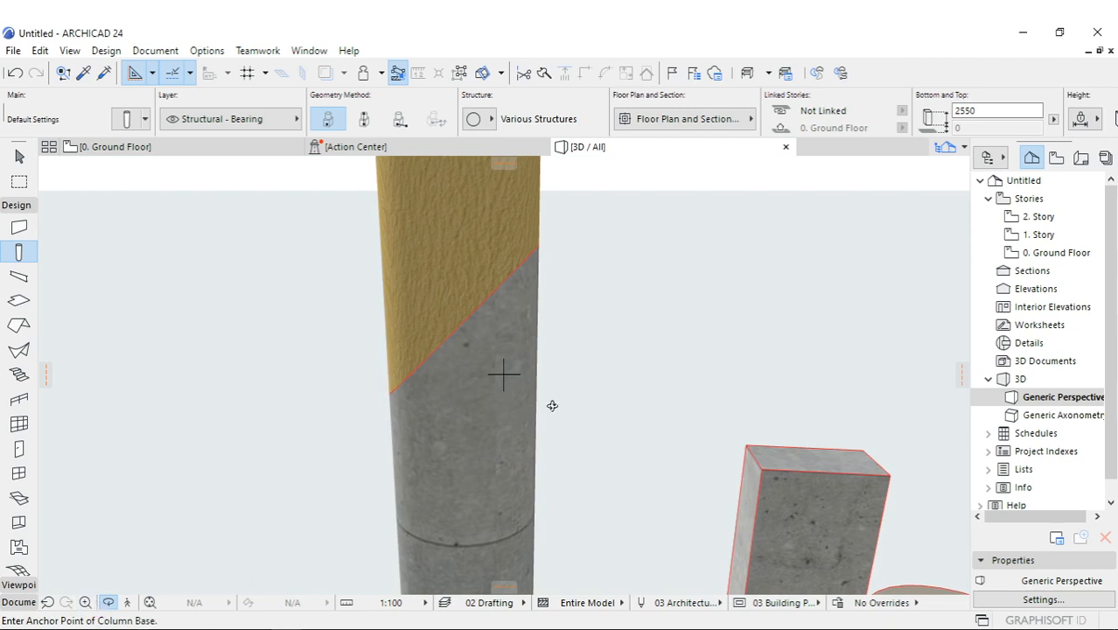
left_click(108, 605)
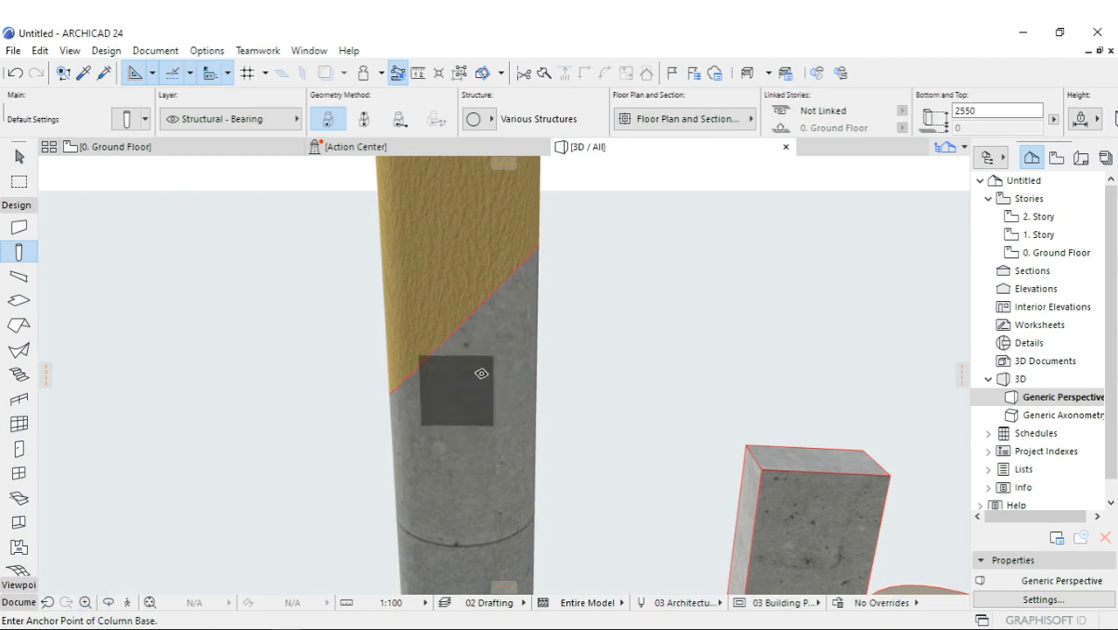
Select the column in 3D, check its segment settings, close them without changes and deselect the column.
left_click(509, 487)
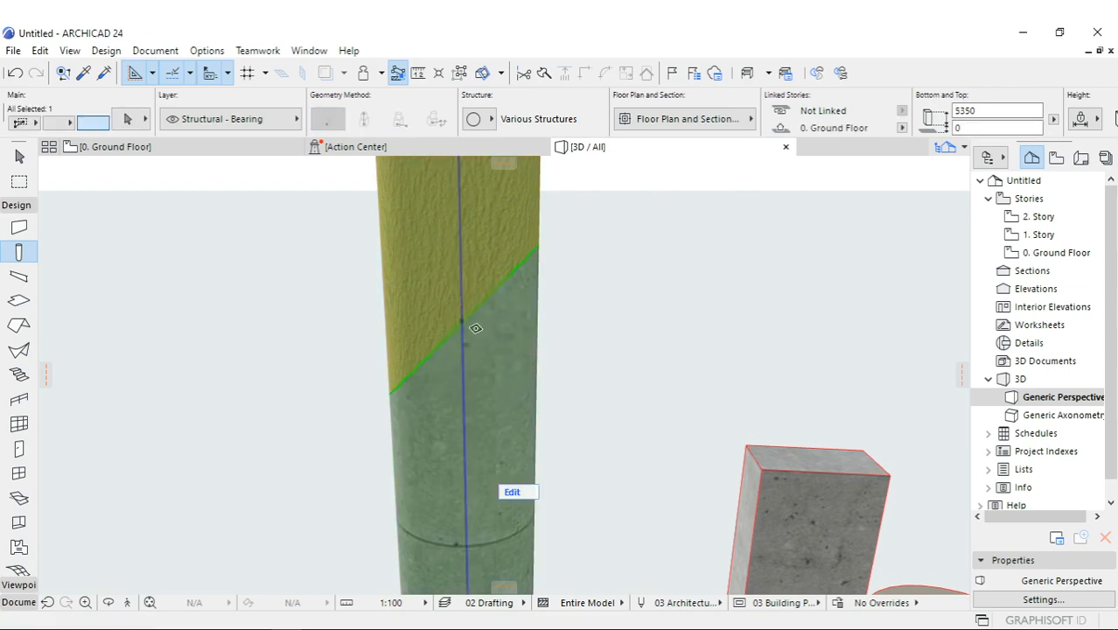
left_click(128, 119)
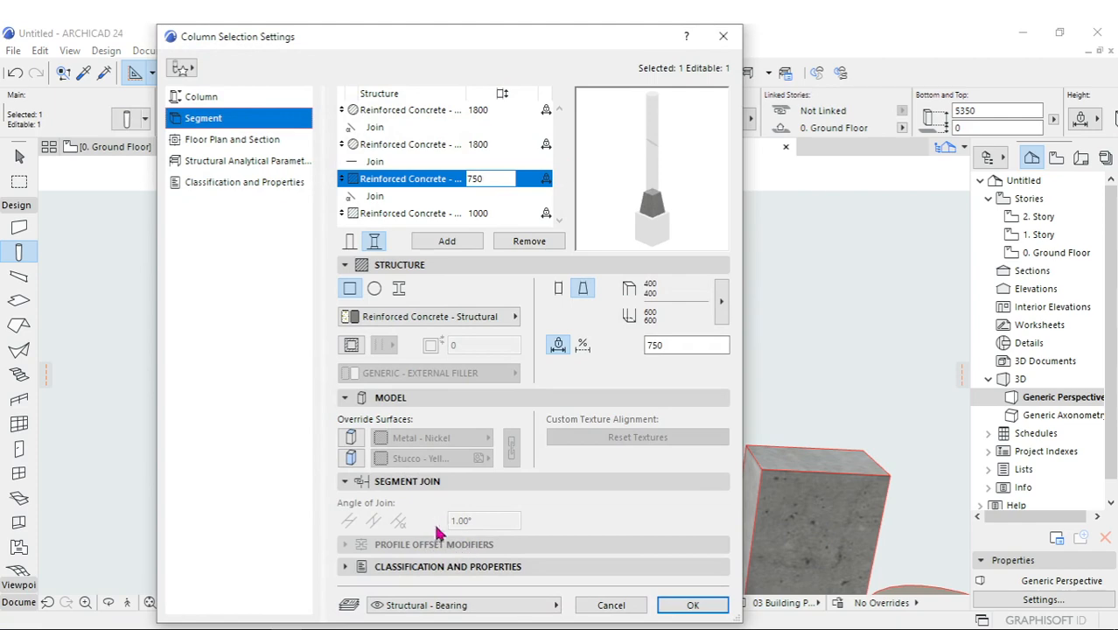
left_click(723, 37)
scroll(515, 319, "down", 3)
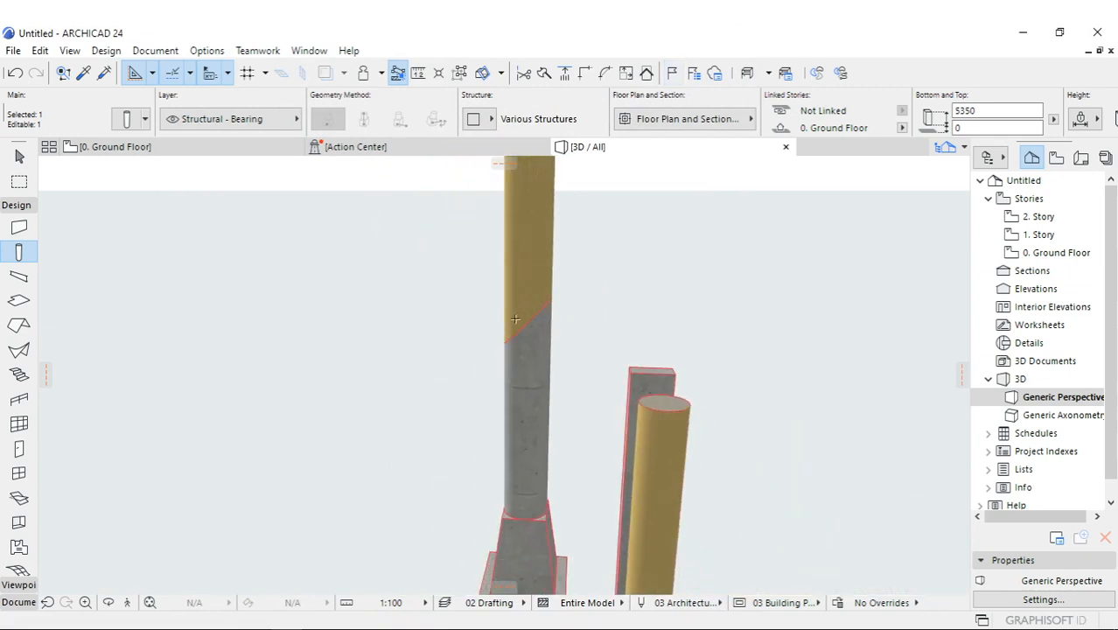
scroll(515, 320, "down", 2)
key("Escape")
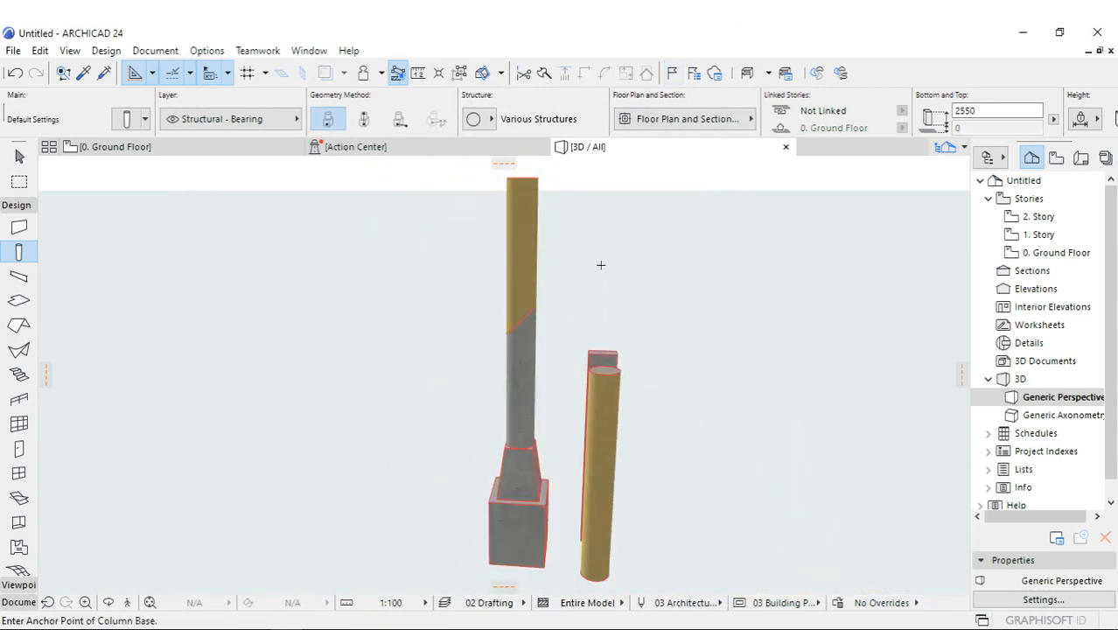
Select the segmented column on the ground floor plan, return to 3D and orbit around all the columns.
left_click(116, 148)
left_click(424, 451)
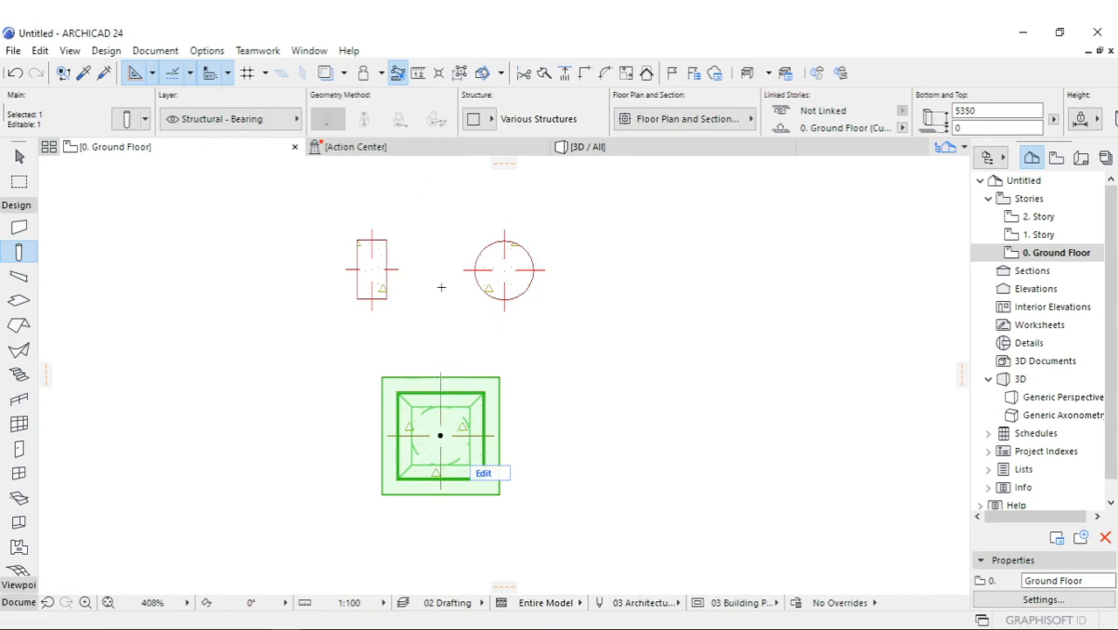
left_click(578, 147)
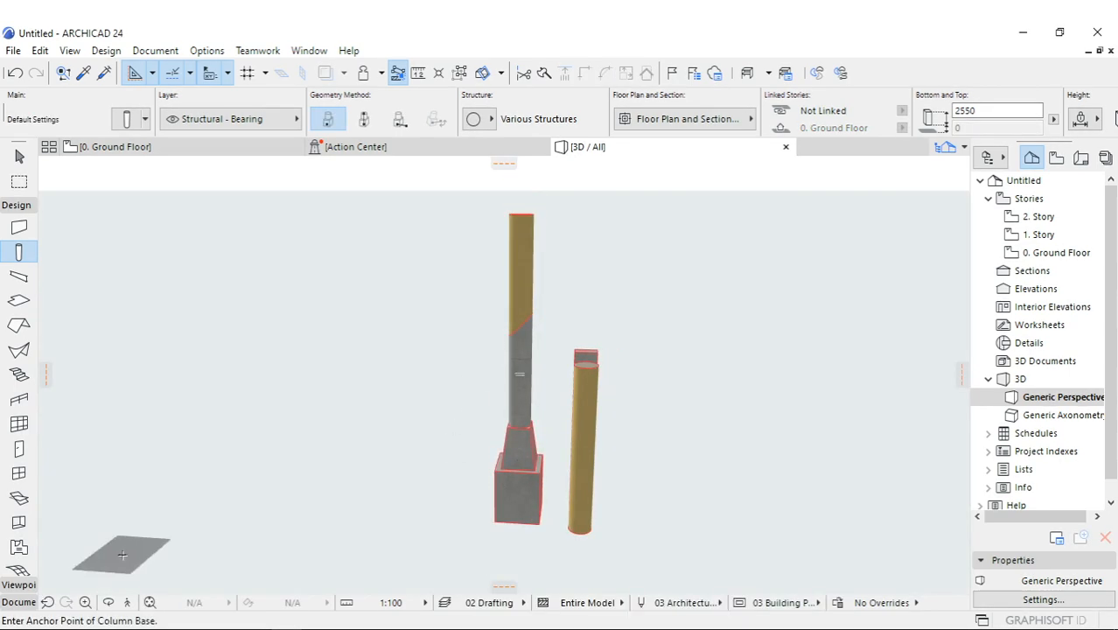
left_click(107, 602)
left_click_drag(539, 389, 522, 257)
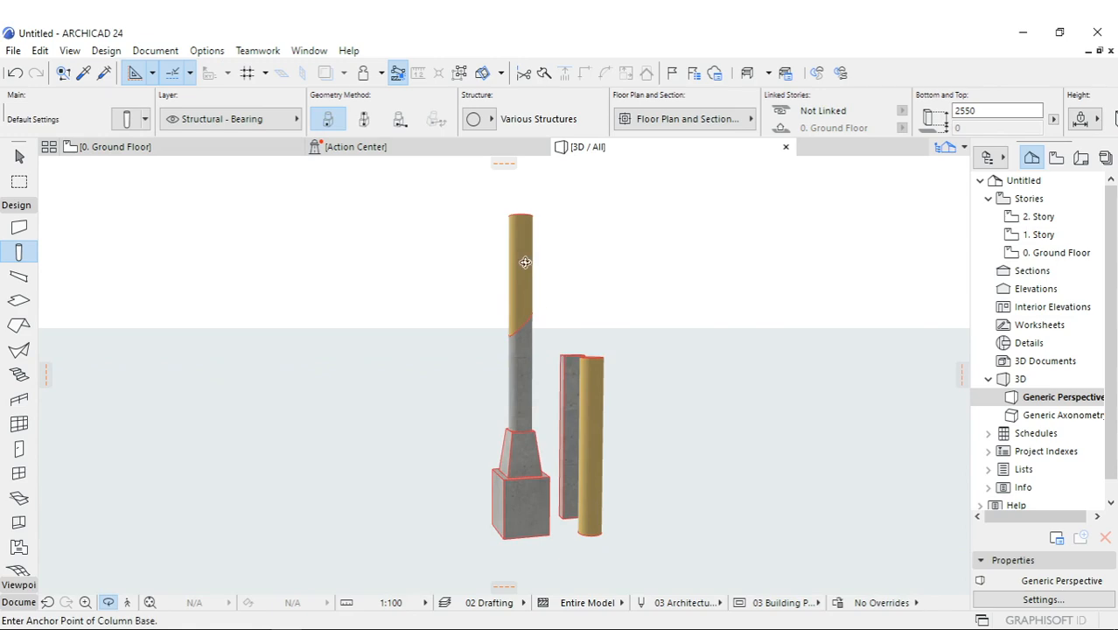
Return to the ground floor plan and review the structure settings of each segment of the selected column, leaving them as they are.
left_click(149, 148)
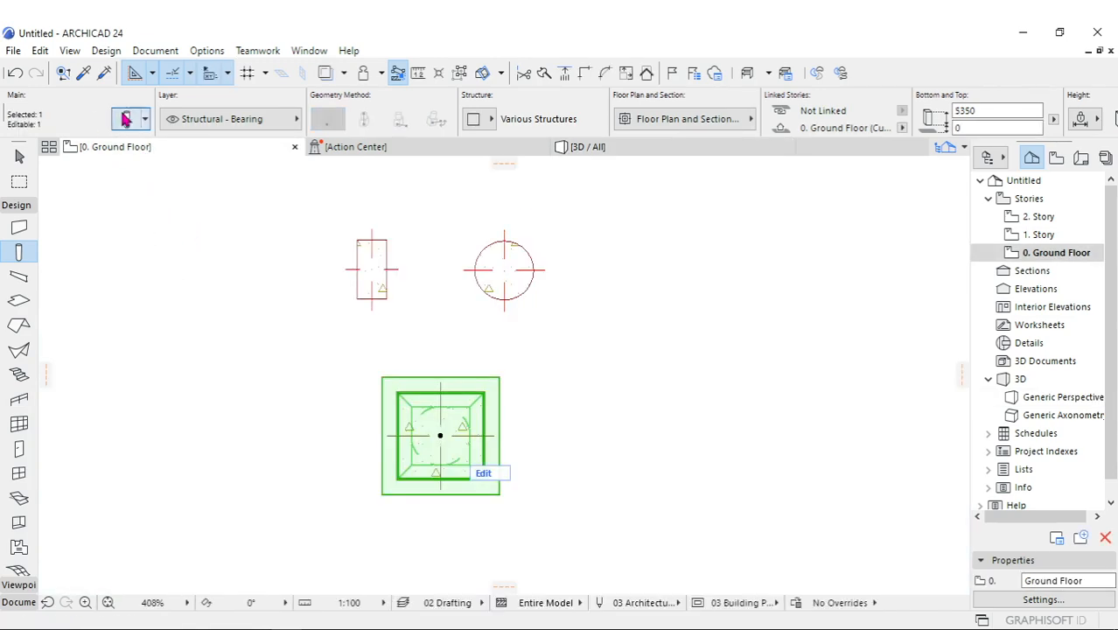
left_click(126, 120)
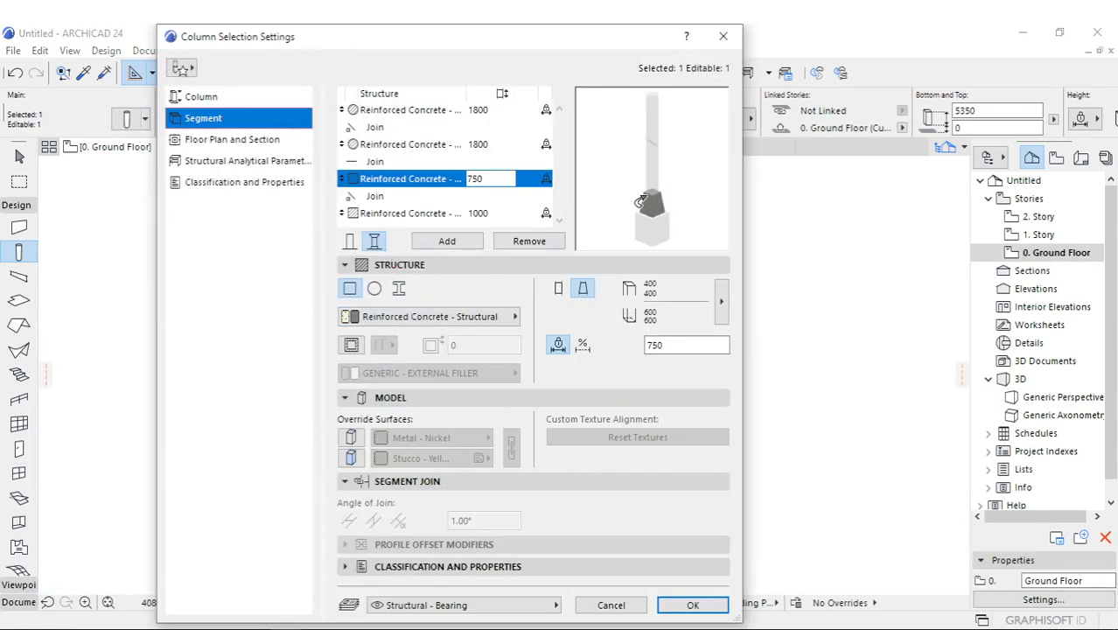
left_click(446, 149)
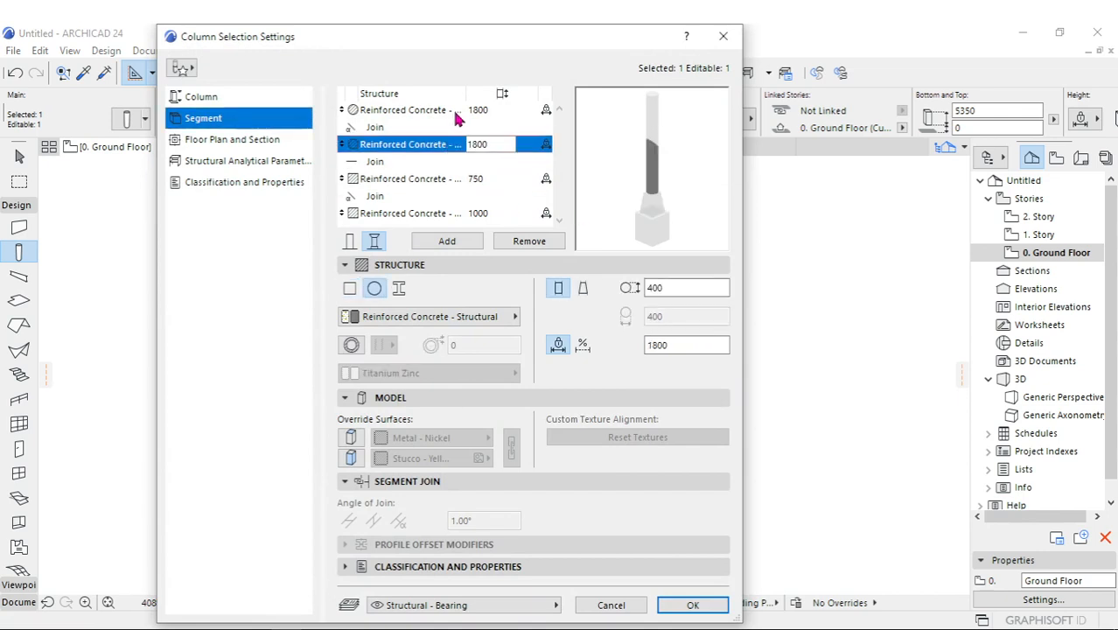
left_click(453, 113)
left_click(432, 148)
left_click(429, 179)
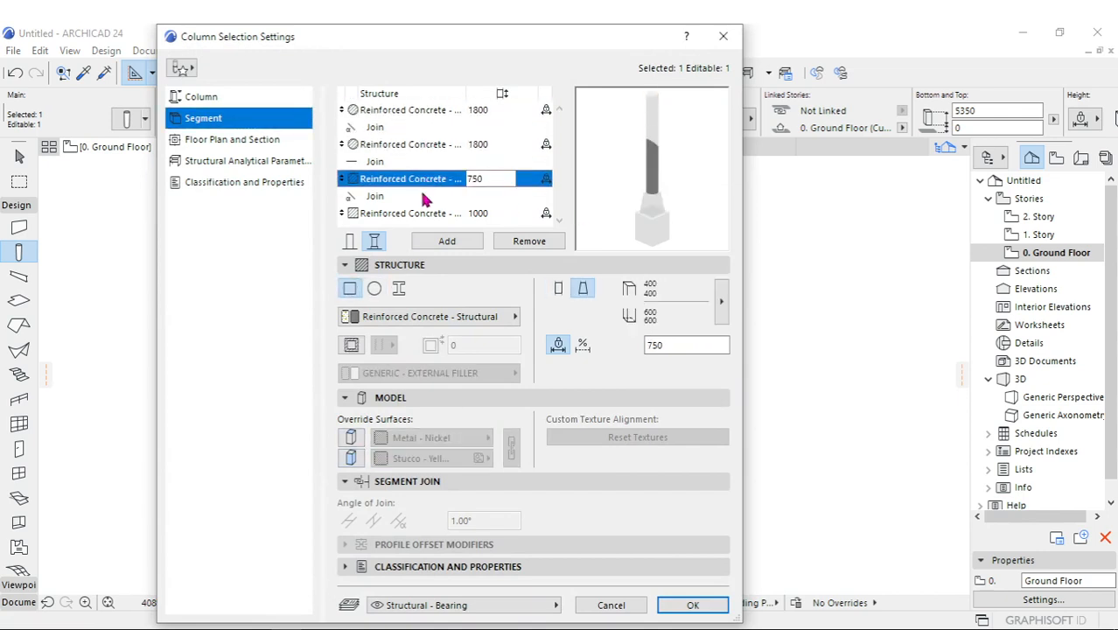
left_click(426, 212)
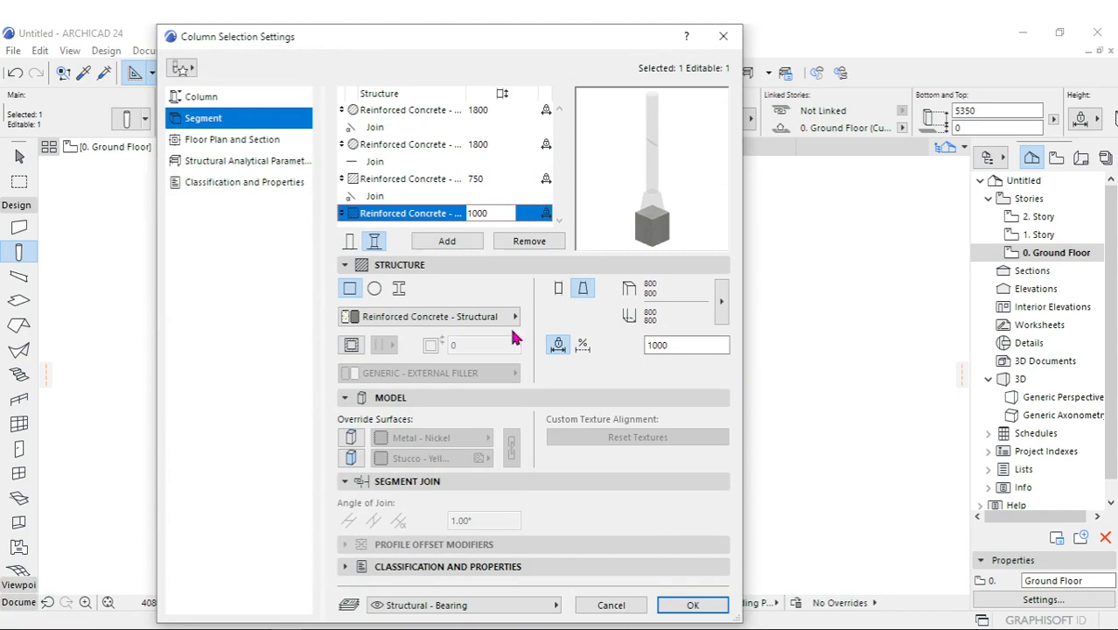
left_click(700, 604)
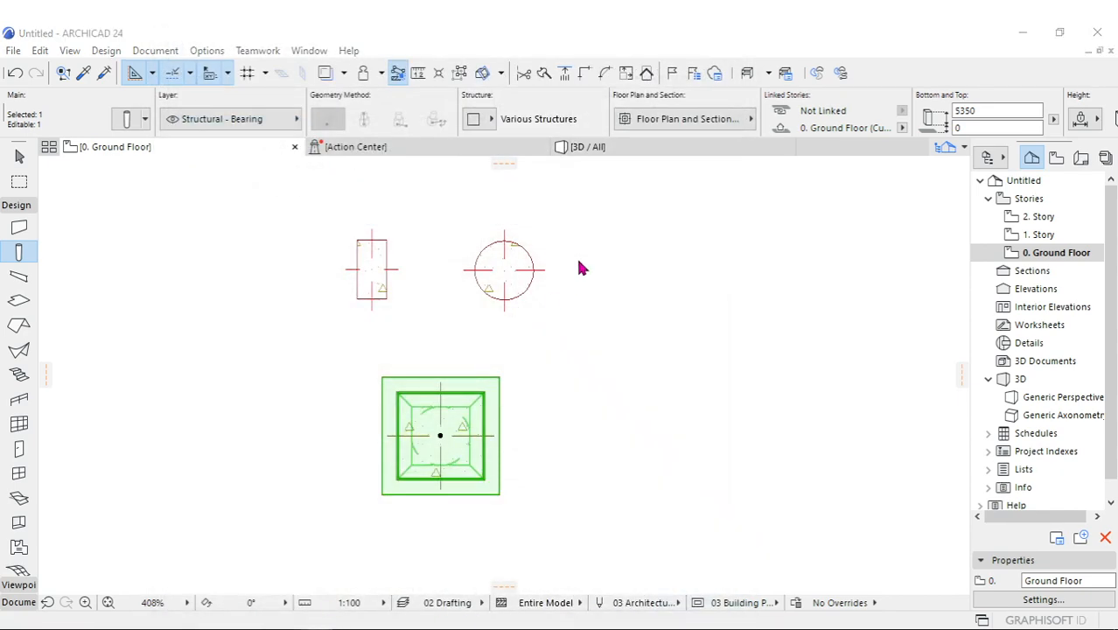